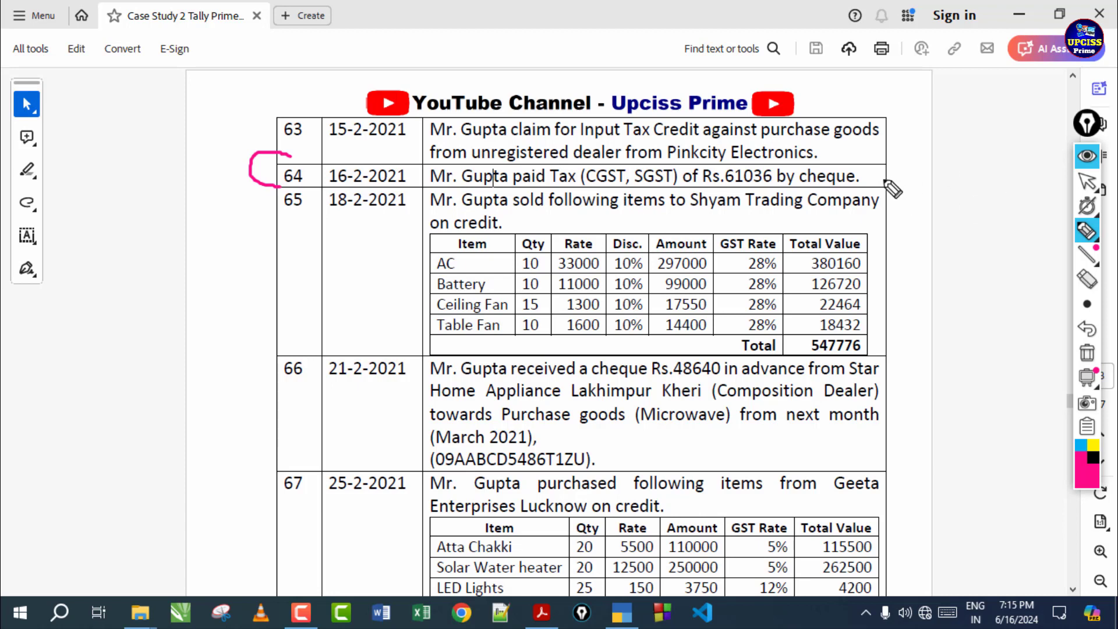
Step: Mark entry 64, dated 16-2-2021, with freehand pen strokes and clear the marks
mouse_move(880, 179)
left_mouse_down()
mouse_move(932, 257)
mouse_move(943, 391)
left_mouse_up()
left_click(1086, 354)
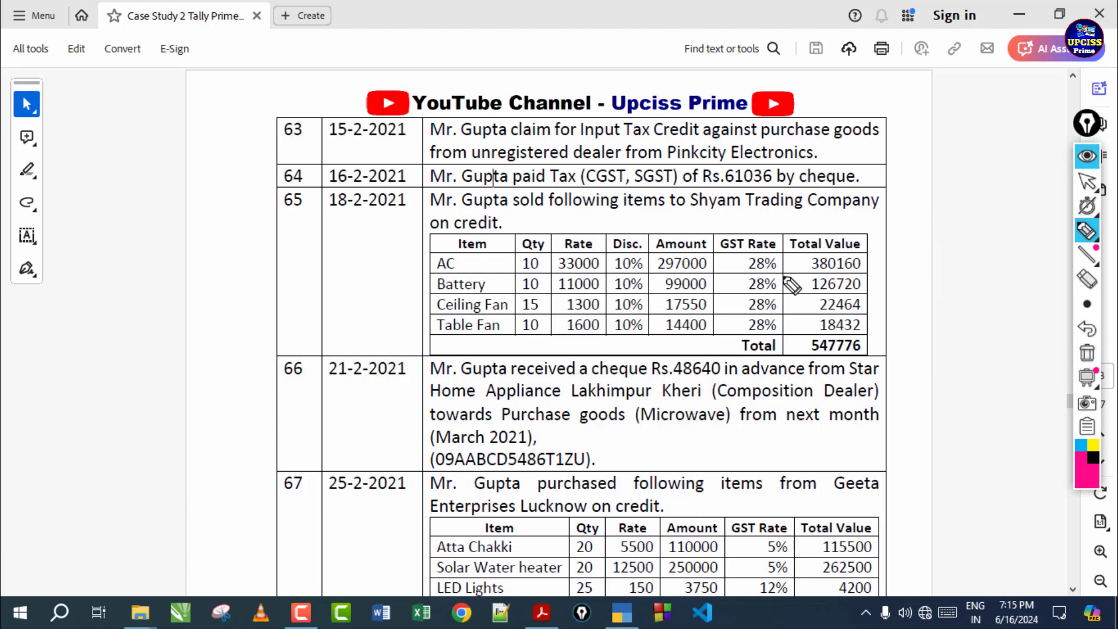
left_click_drag(192, 183, 271, 169)
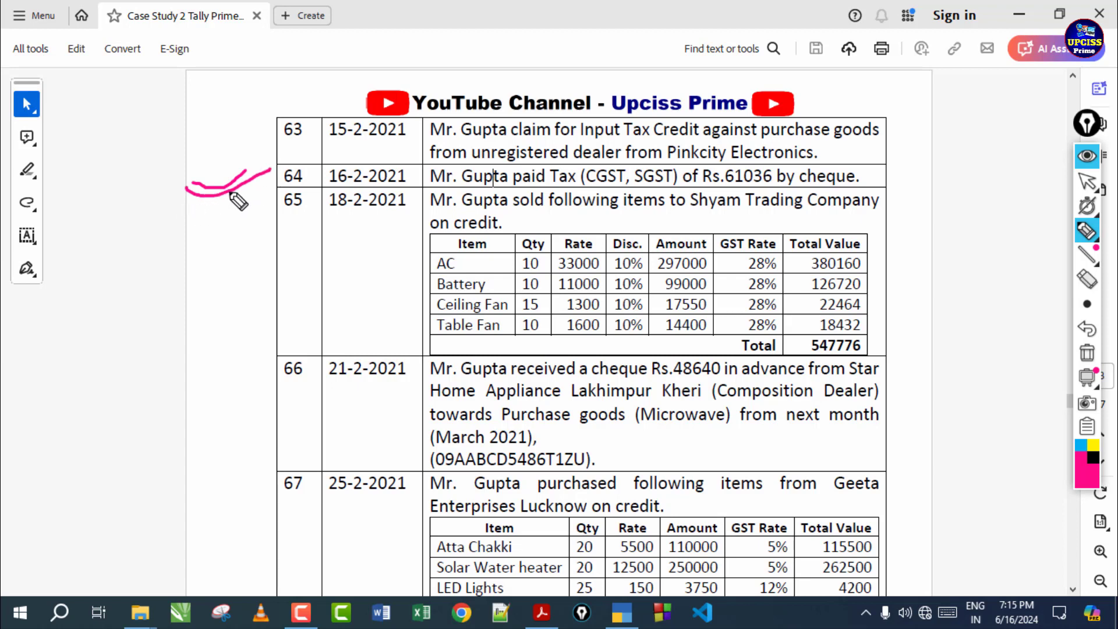
left_click(1087, 353)
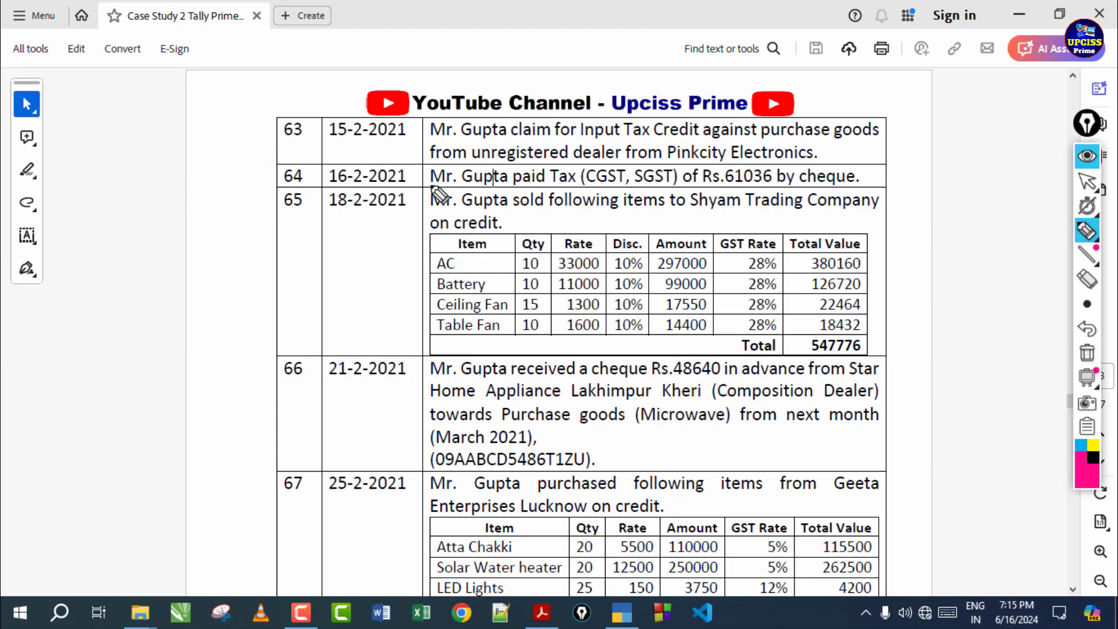
Step: Underline the payer, the CGST and SGST taxes and the cheque payment in entry 64, and clear the underlines
left_click_drag(425, 185, 496, 188)
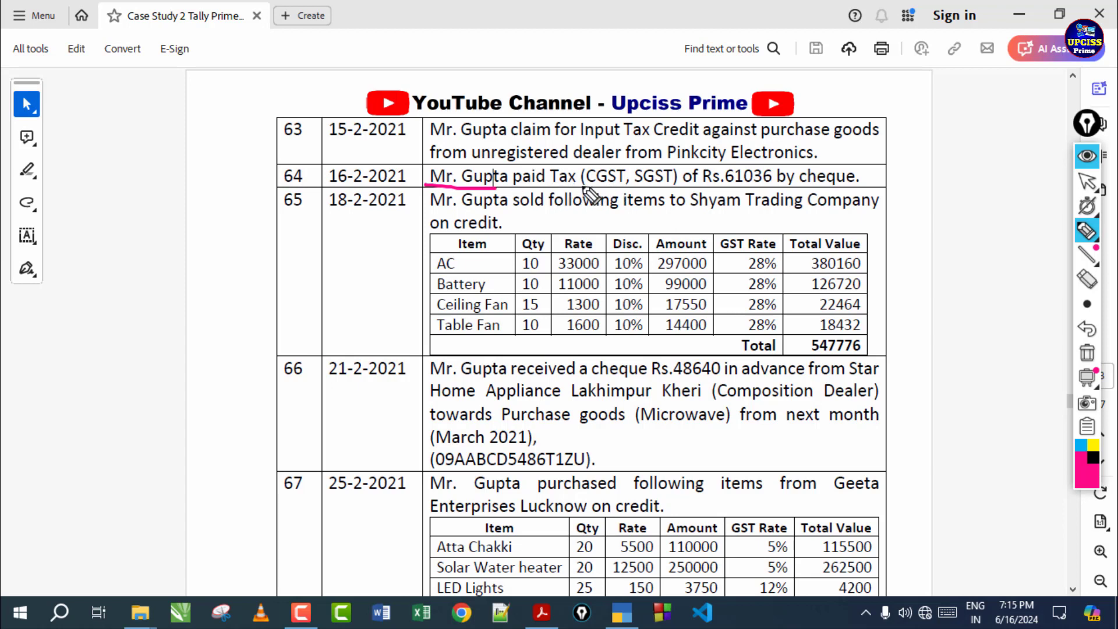
left_click_drag(574, 184, 668, 184)
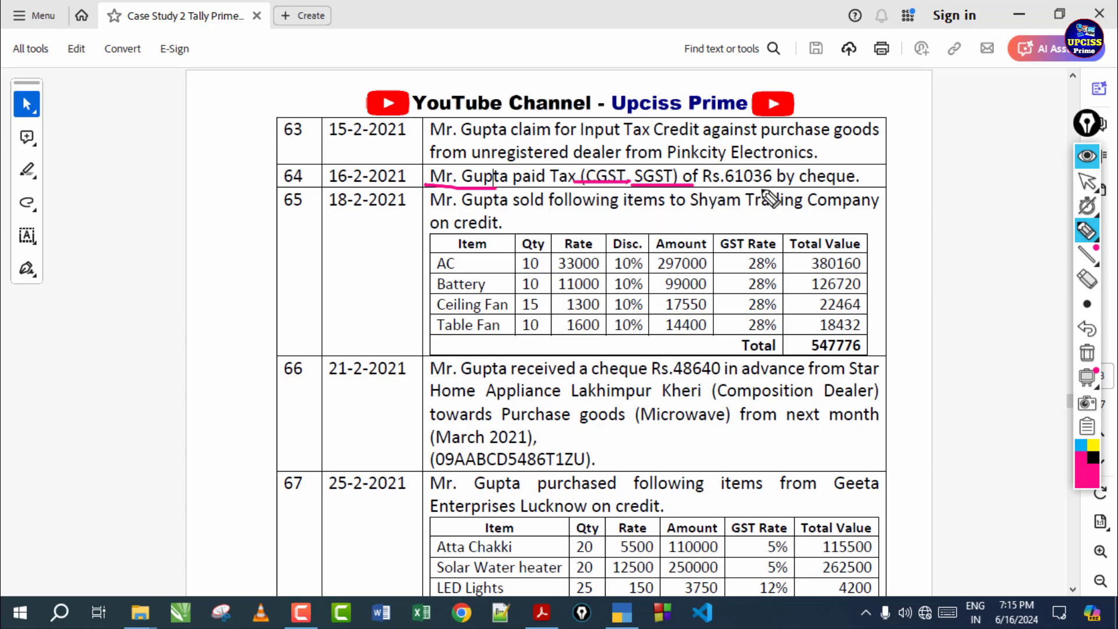
mouse_move(719, 188)
left_mouse_down()
mouse_move(858, 188)
mouse_move(908, 154)
left_mouse_up()
left_click(1086, 354)
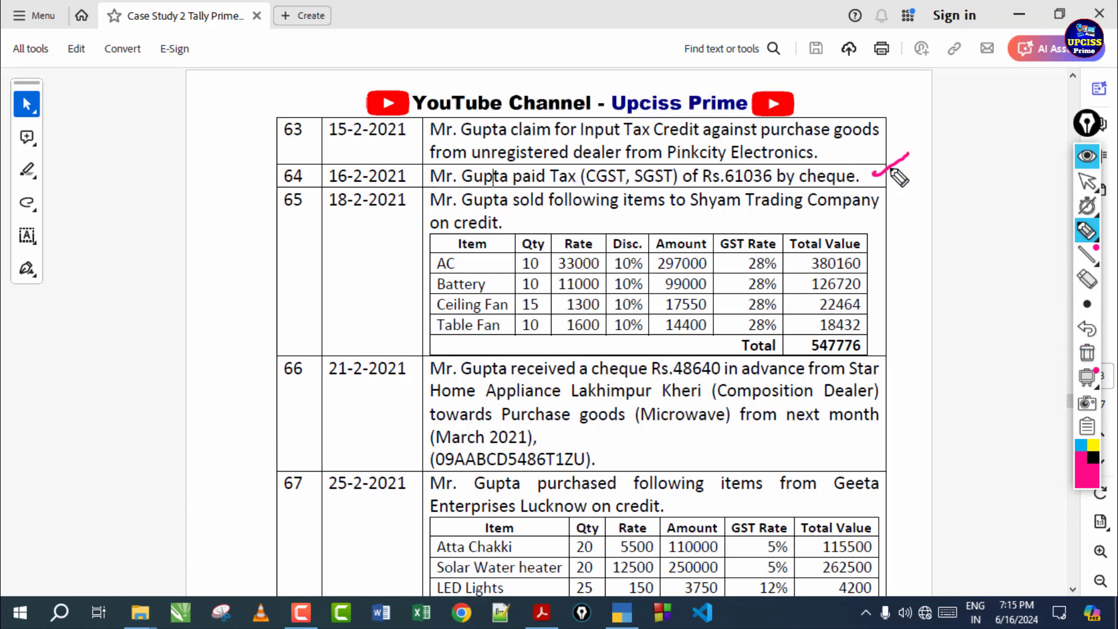
Step: Draw pen strokes at the end and under the number of entry 64, erase them all and leave drawing mode
left_click(1086, 353)
left_click_drag(866, 176, 911, 173)
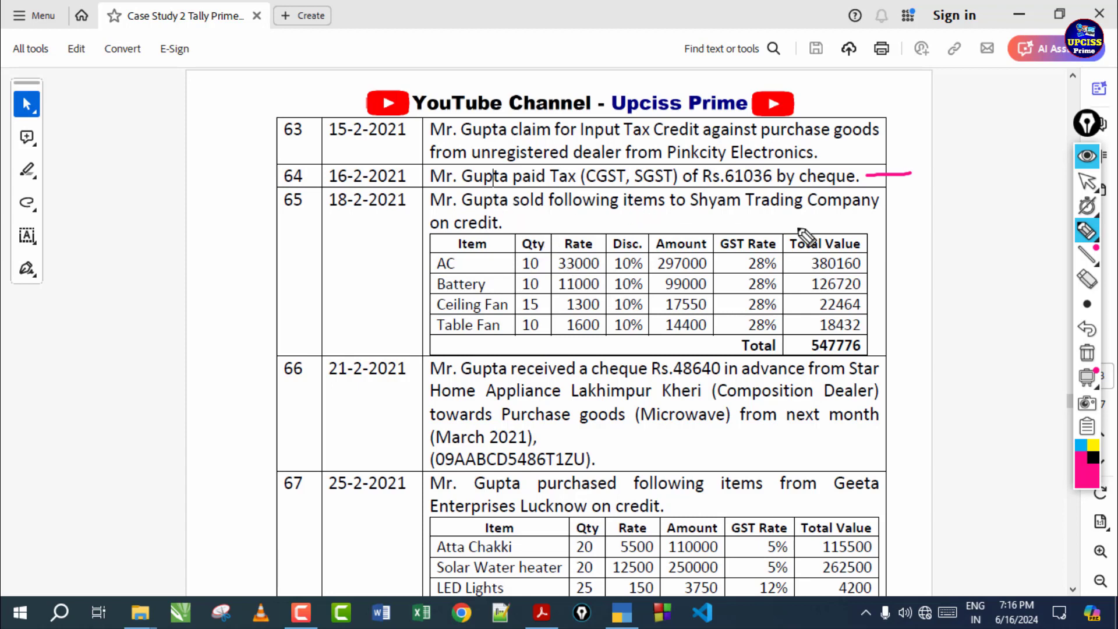
left_click(1079, 359)
left_click_drag(868, 183, 937, 173)
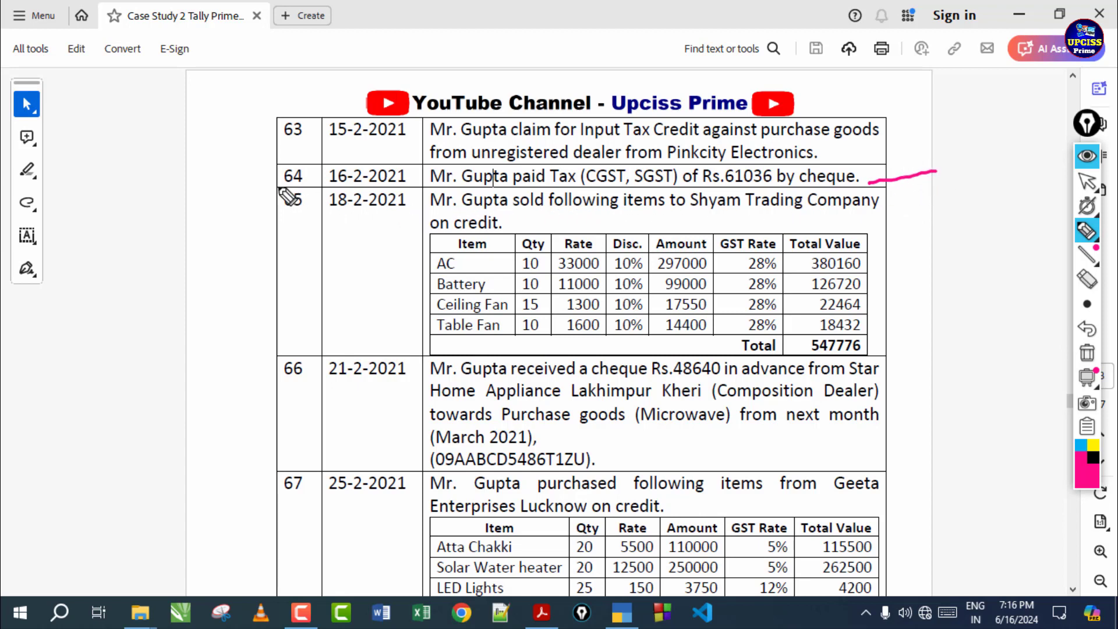
left_click_drag(260, 180, 370, 171)
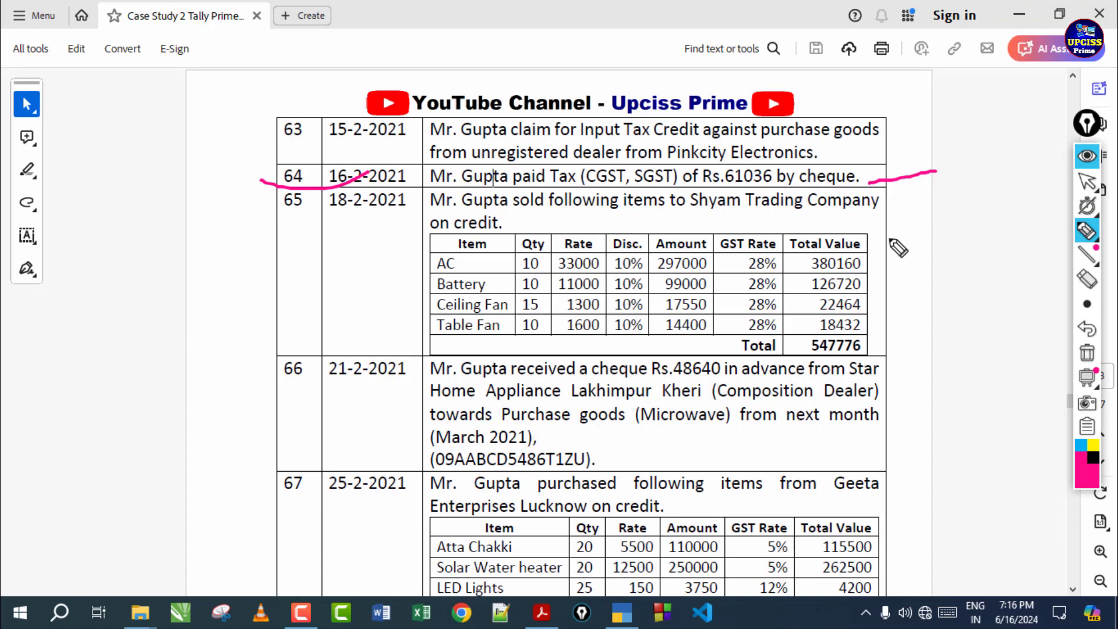
left_click(1086, 352)
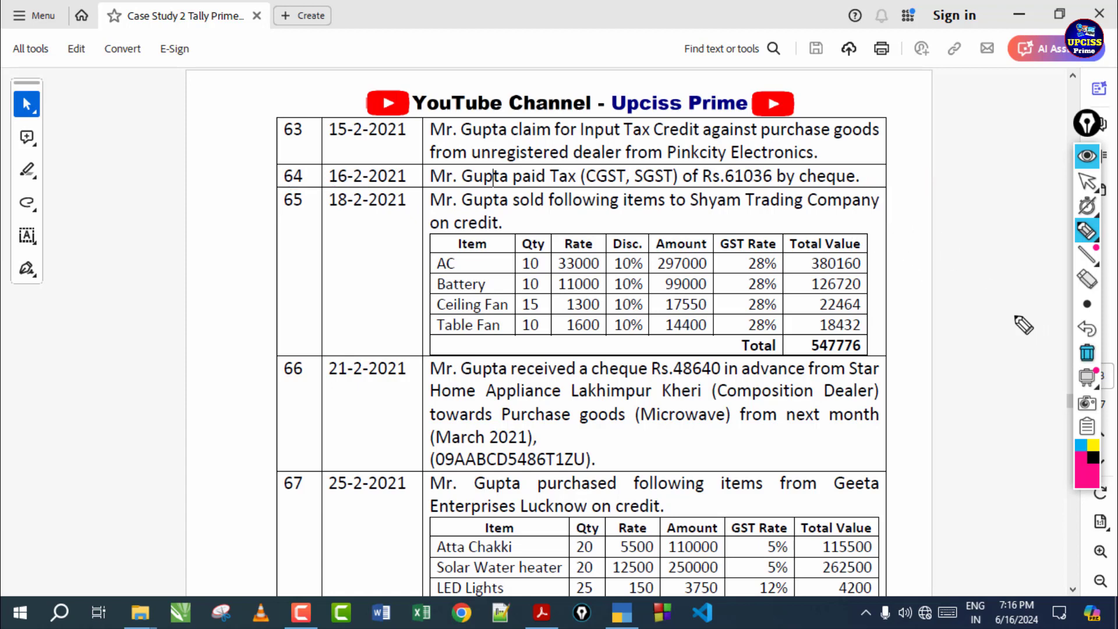
left_click_drag(856, 178, 925, 165)
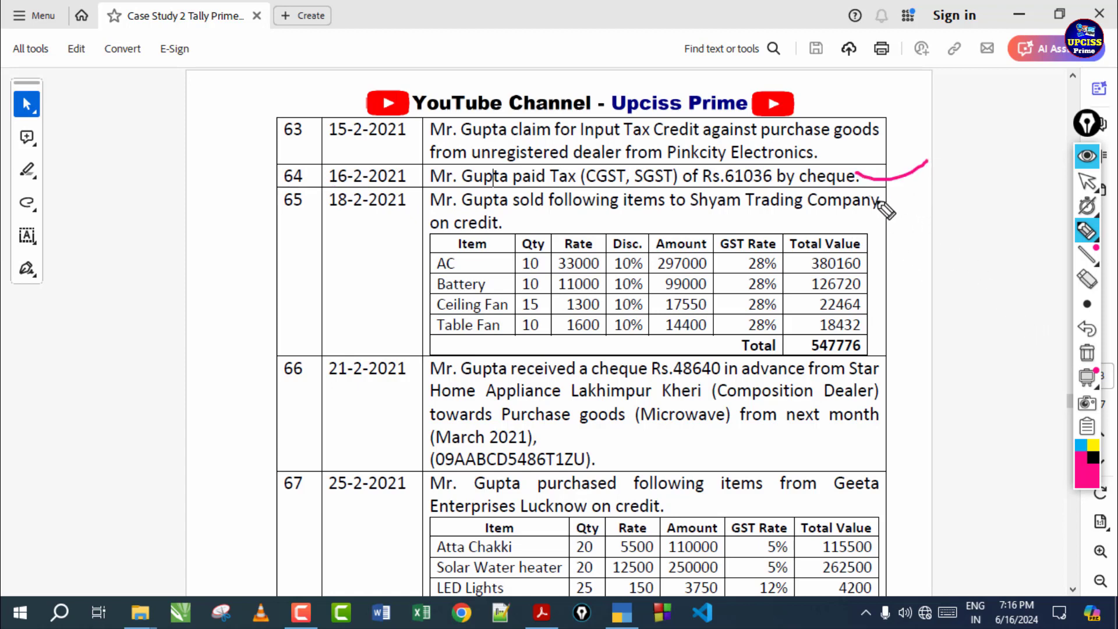
left_click(1086, 181)
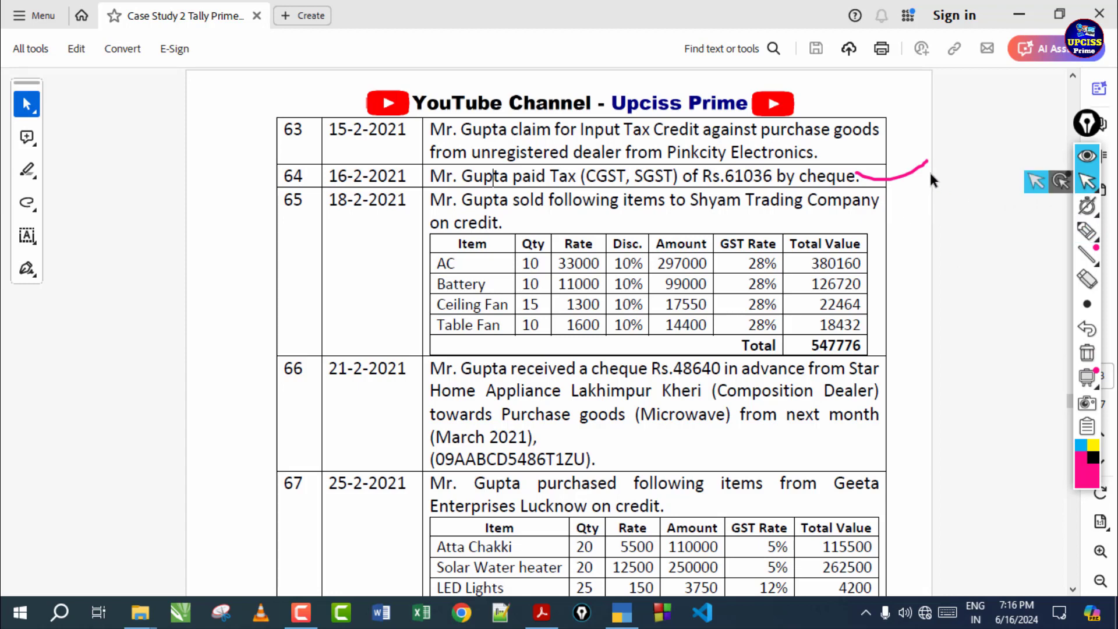
left_click(1086, 353)
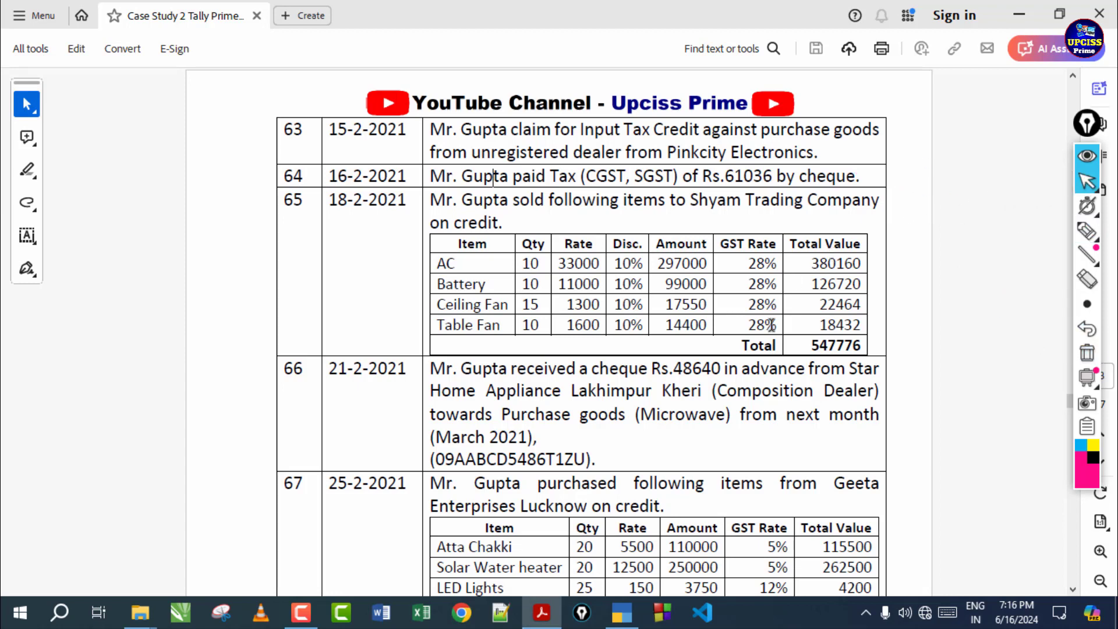
Step: Switch to TallyPrime and display the Trial Balance of Case Study 2 in detailed form
left_click(622, 611)
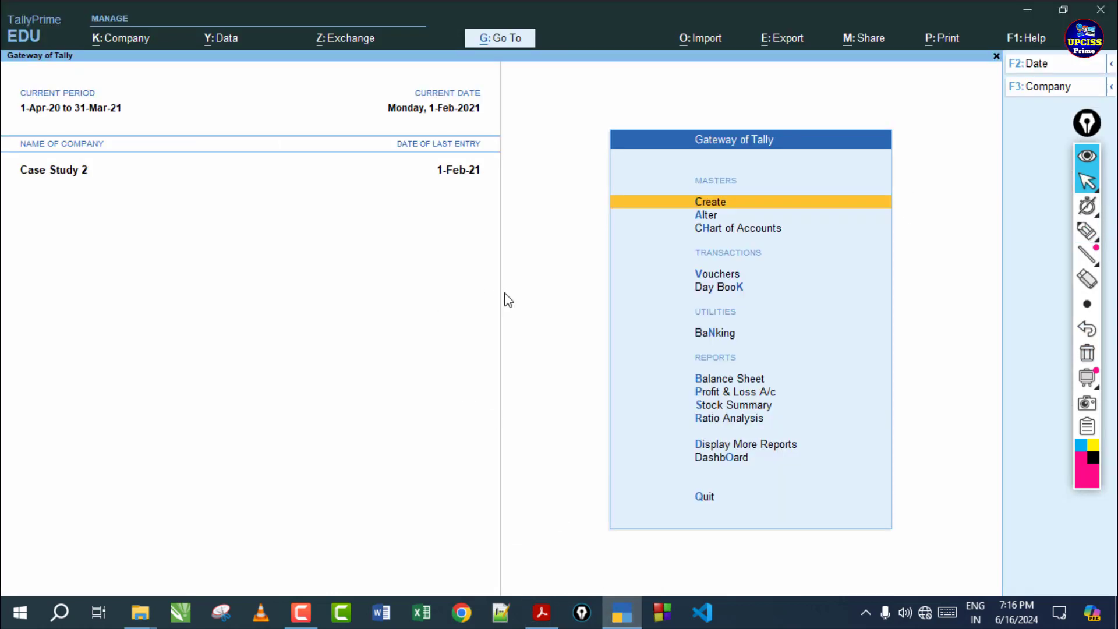
left_click(746, 444)
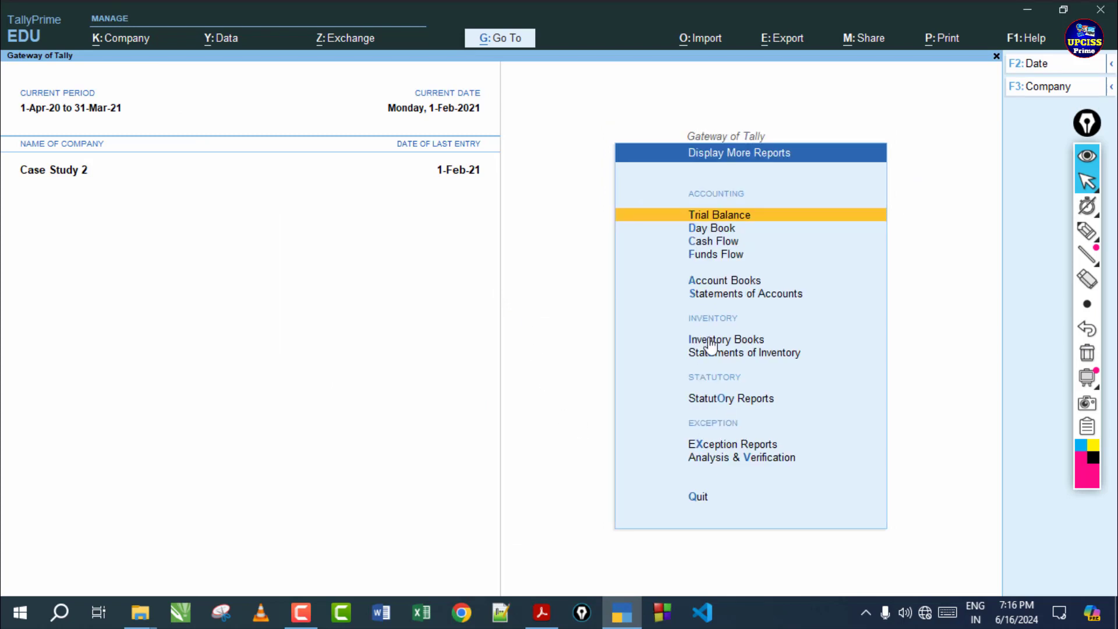
left_click(688, 219)
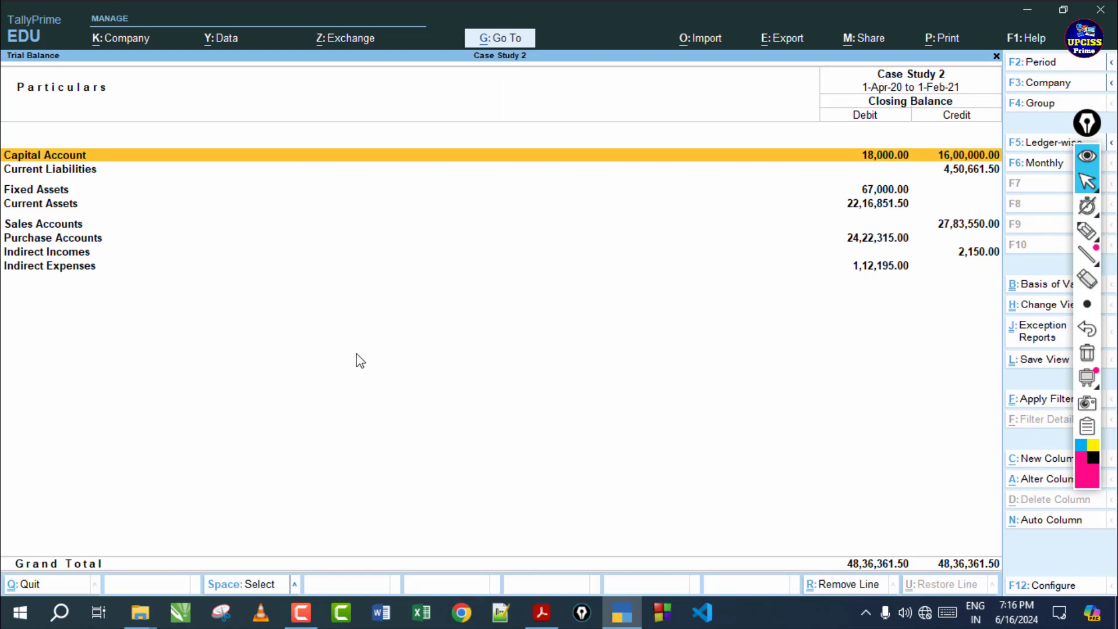
key("alt+F5")
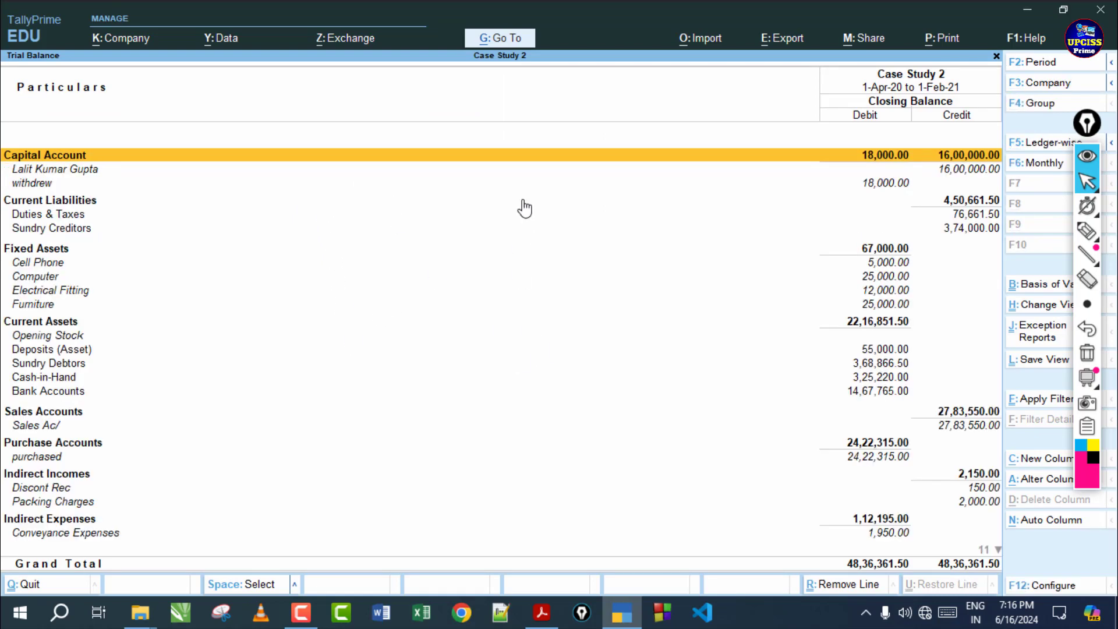
Step: Examine the CGST and SGST balances in the Duties & Taxes group summary and return to the Trial Balance
left_click(33, 216)
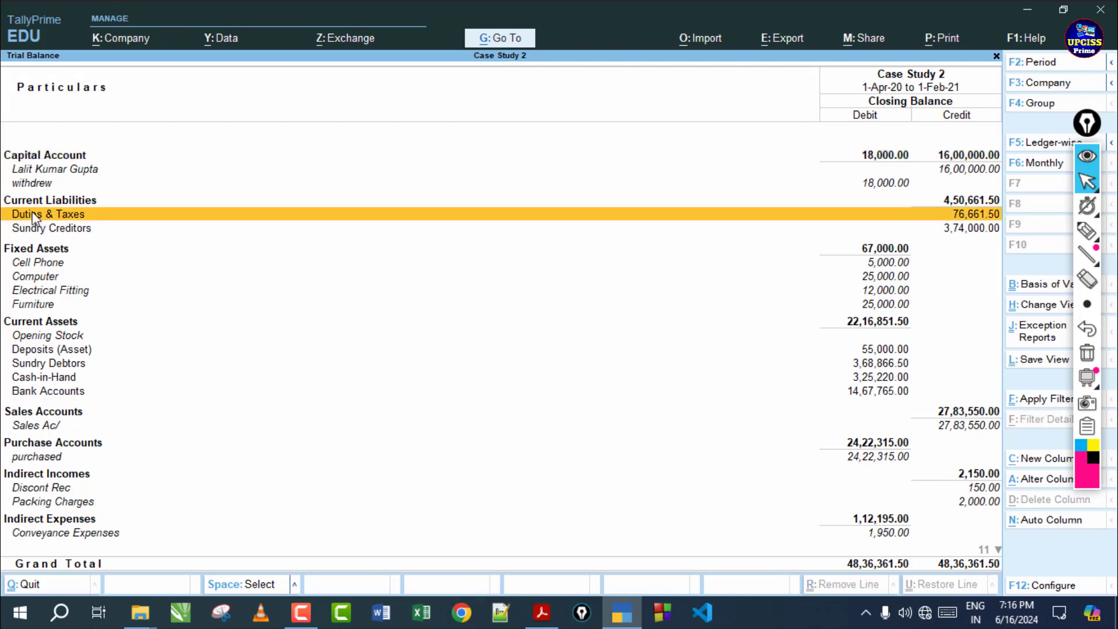
left_click(46, 216)
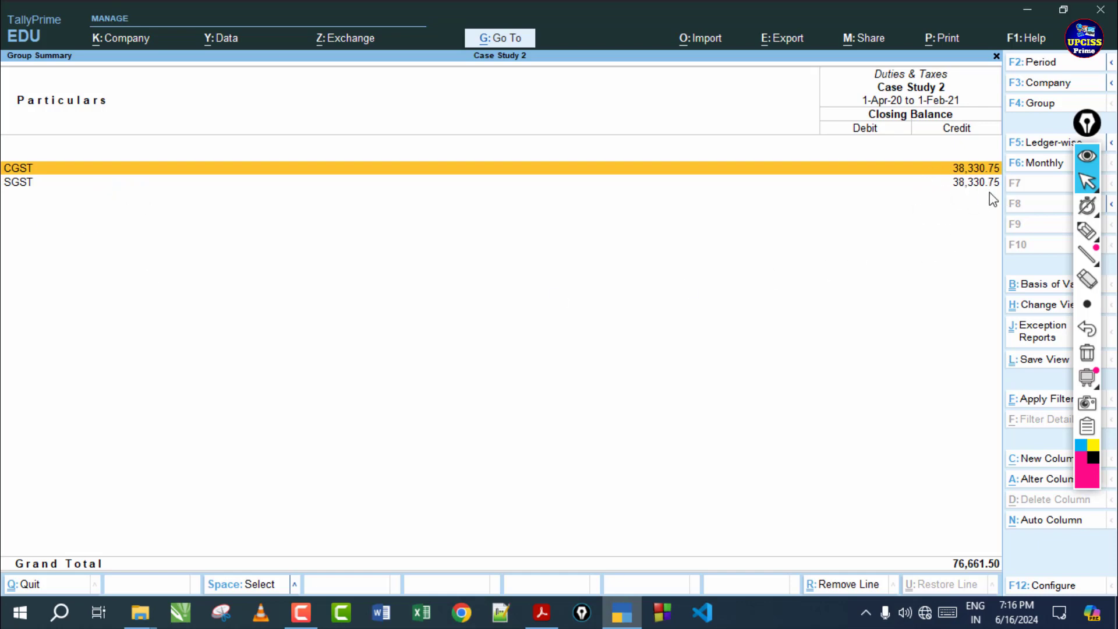
key("Escape")
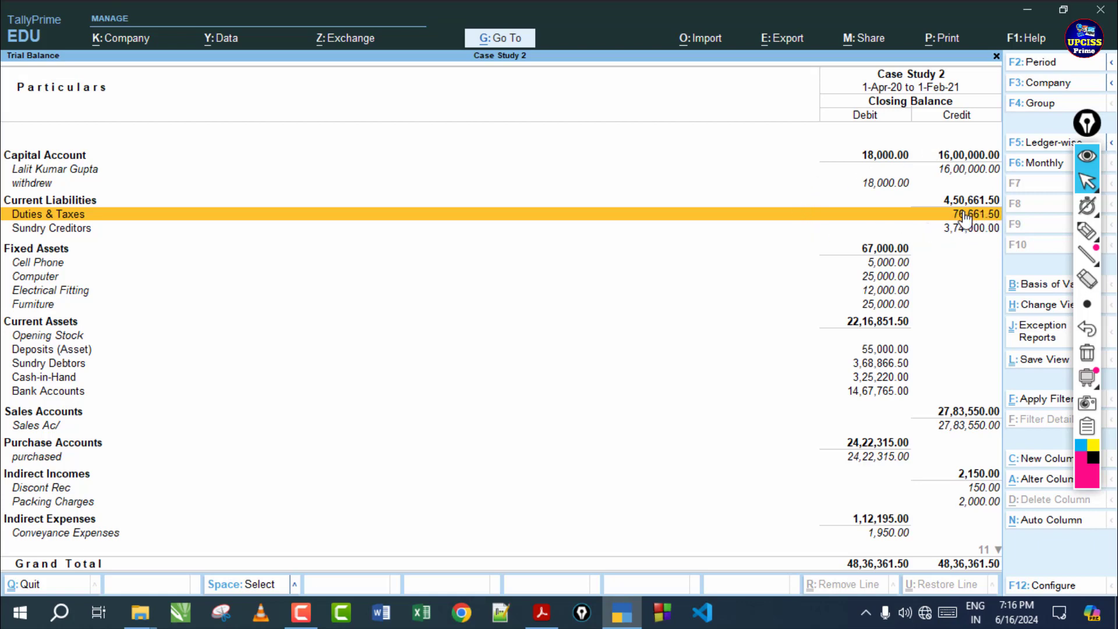
Step: Annotate the Trial Balance with pen strokes and underline the Duties & Taxes balance, clearing all marks and leaving drawing mode
left_click(1086, 231)
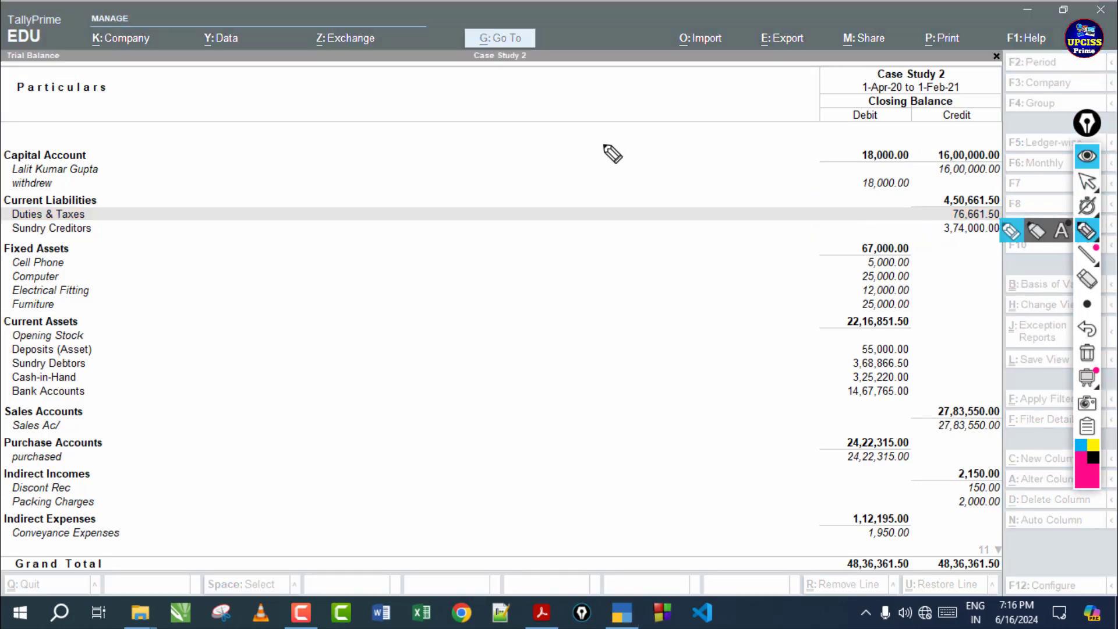
left_click_drag(612, 153, 801, 218)
left_click(1086, 353)
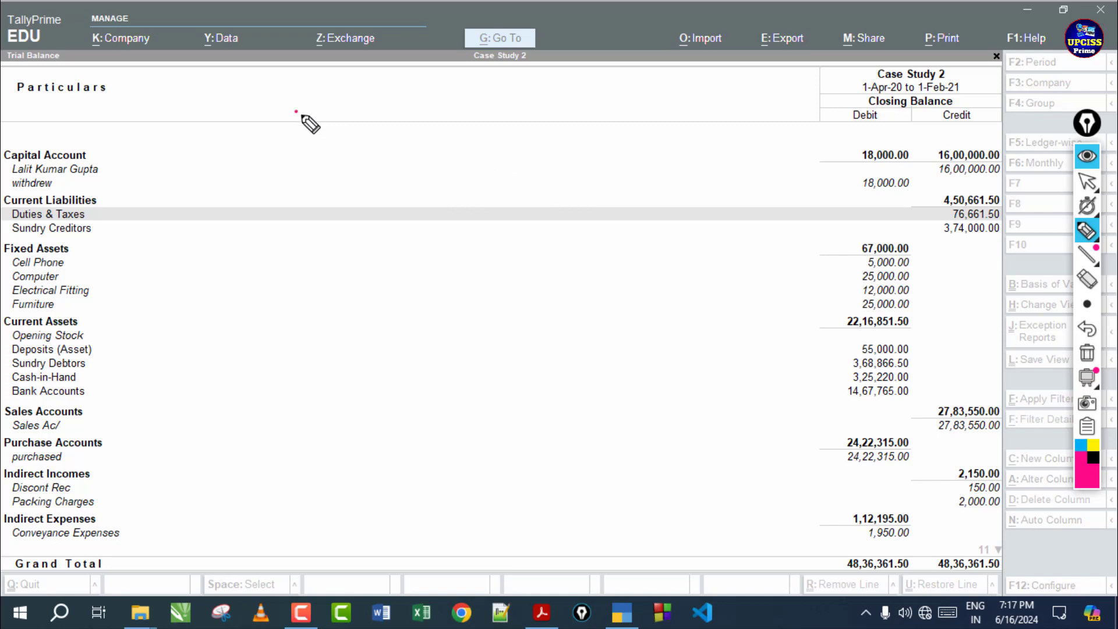
left_click_drag(296, 112, 333, 140)
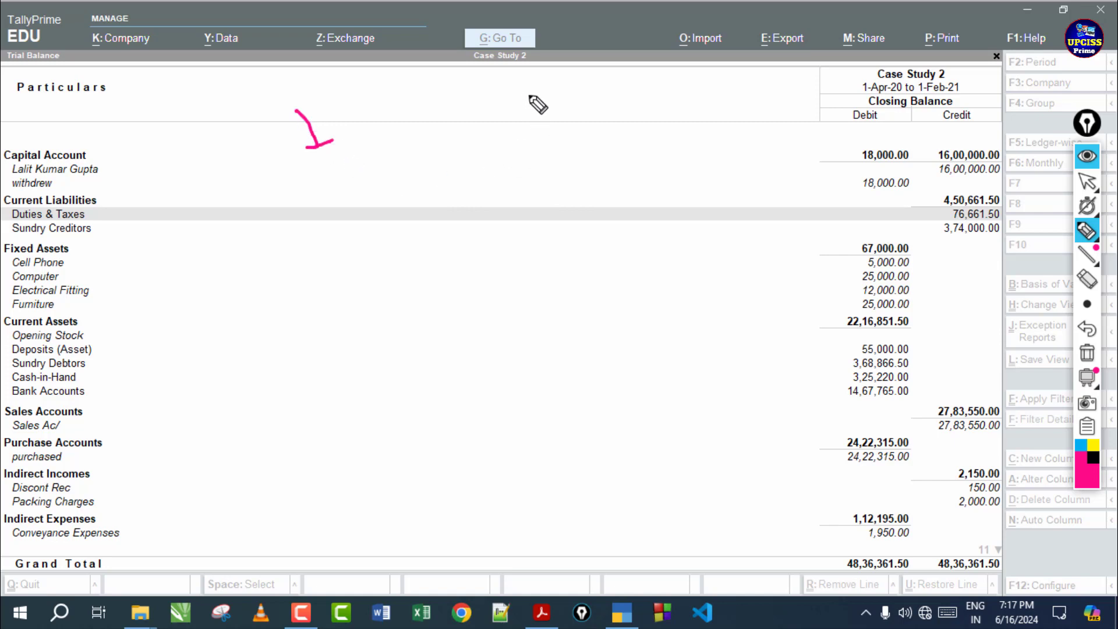
left_click_drag(523, 93, 586, 116)
left_click_drag(295, 184, 593, 149)
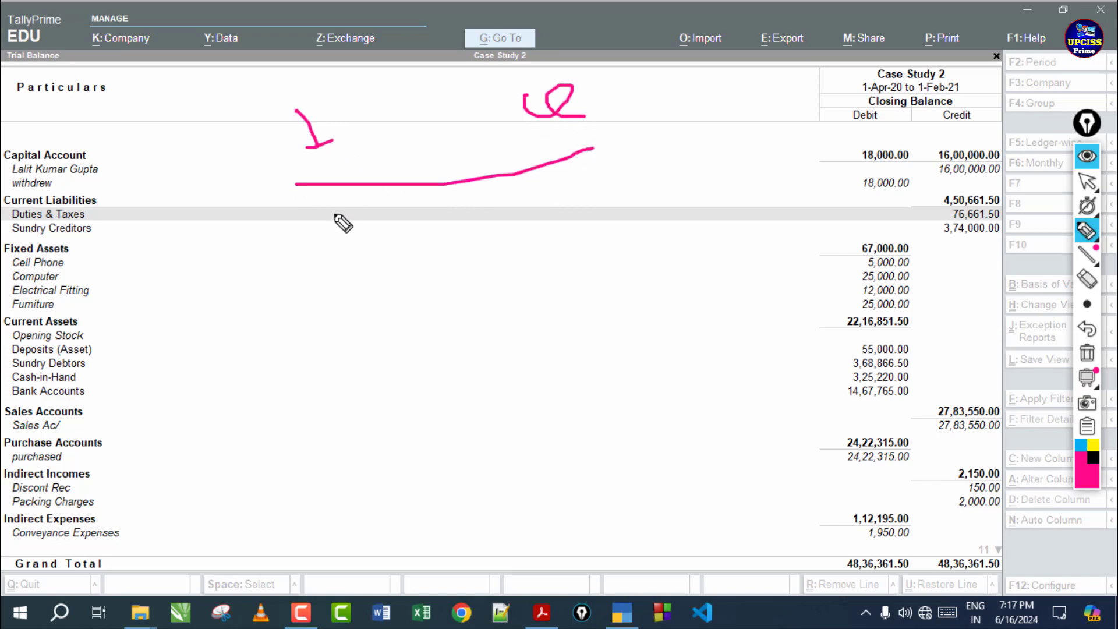
left_click_drag(336, 214, 610, 169)
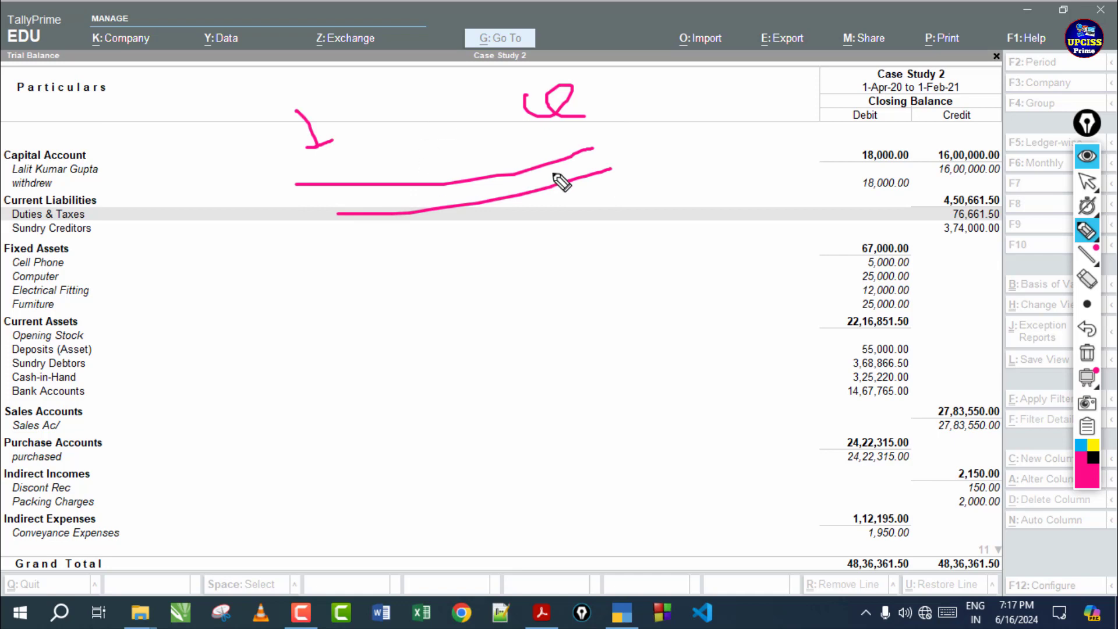
left_click_drag(919, 222, 1023, 224)
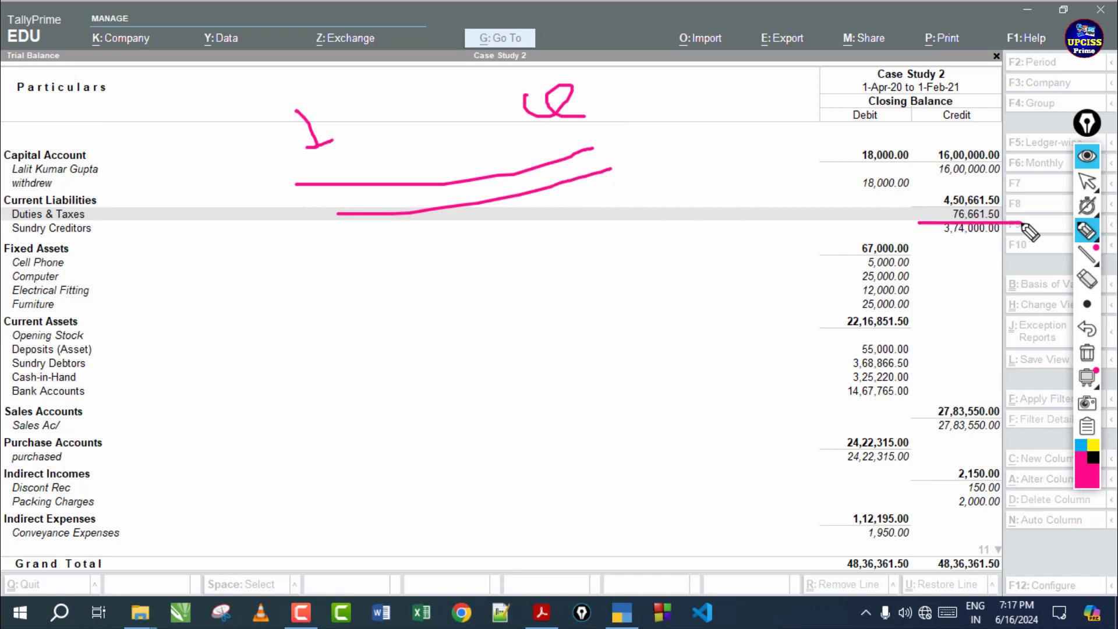
left_click_drag(896, 231, 989, 225)
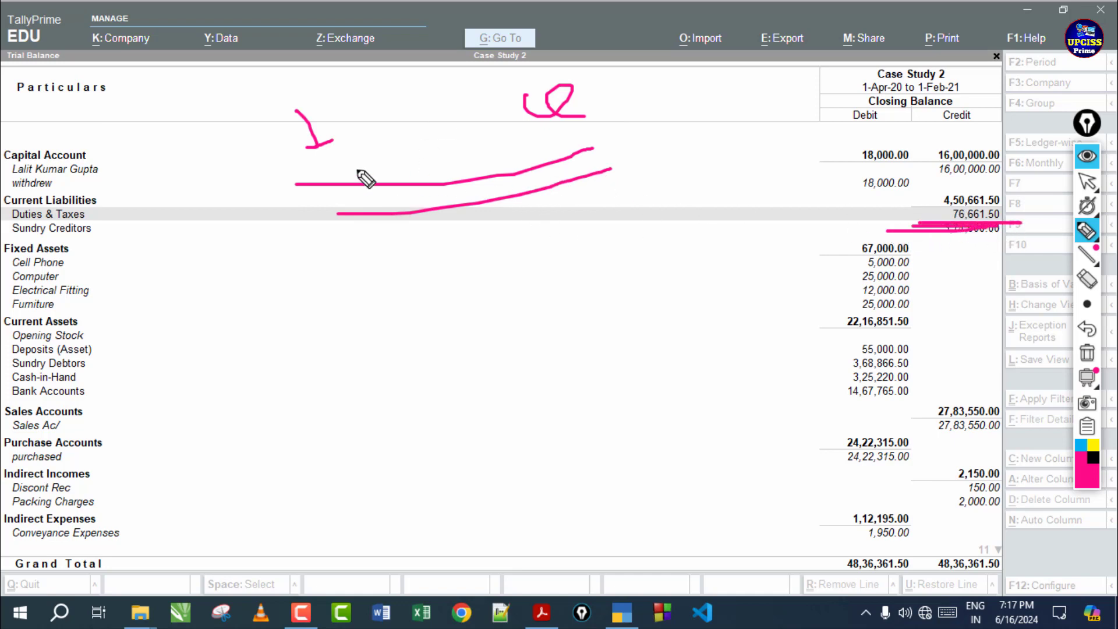
mouse_move(246, 112)
left_mouse_down()
mouse_move(392, 107)
mouse_move(457, 171)
left_mouse_up()
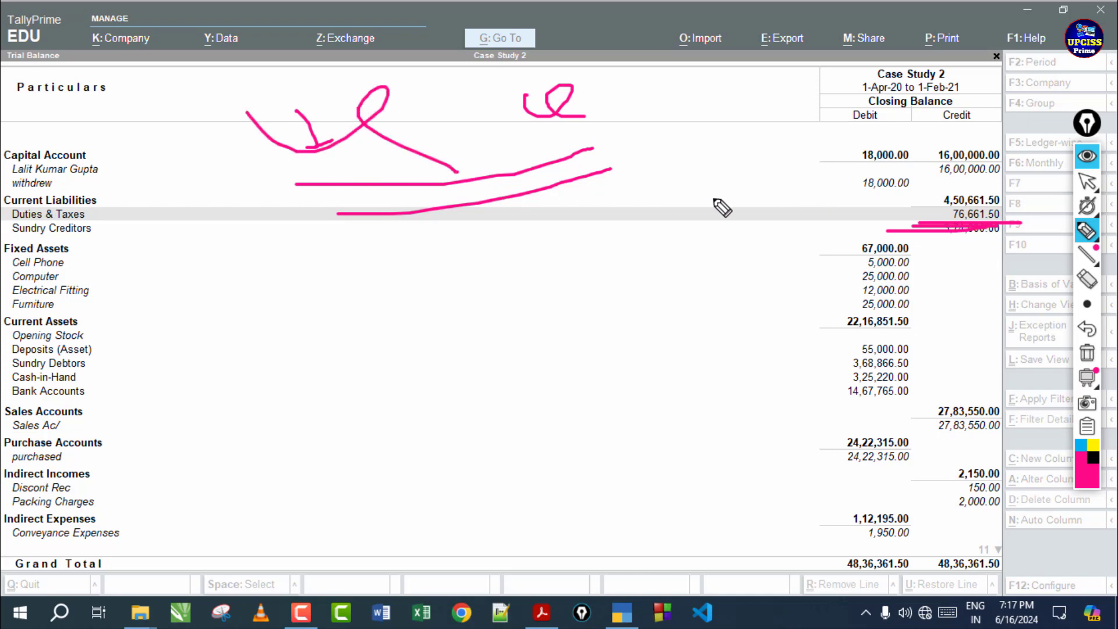
left_click_drag(583, 100, 606, 109)
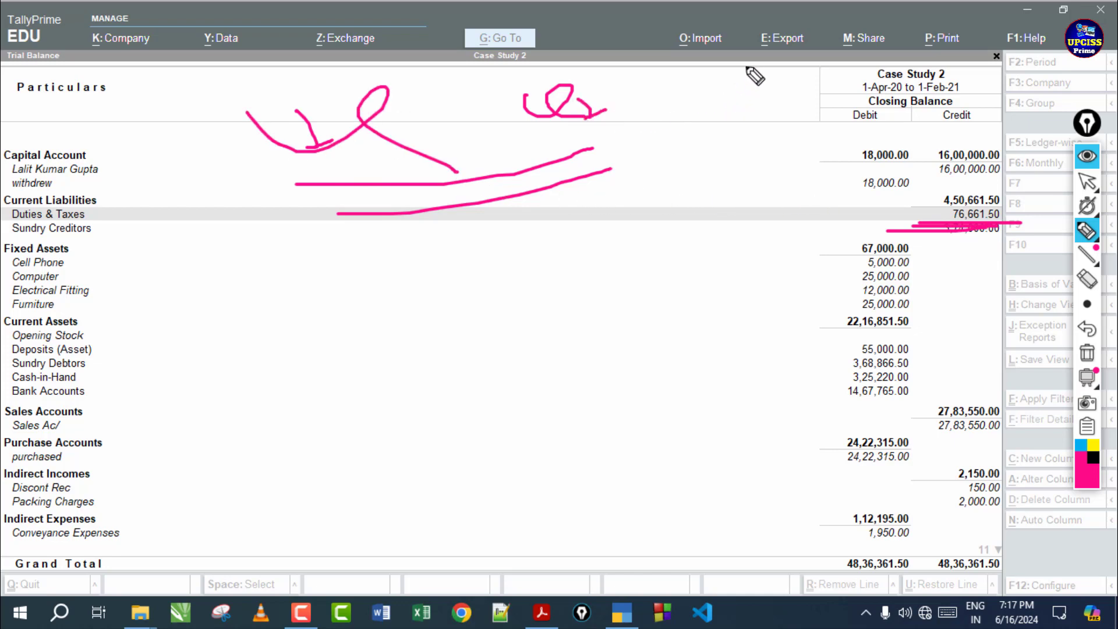
left_click_drag(747, 67, 771, 91)
left_click_drag(348, 220, 769, 152)
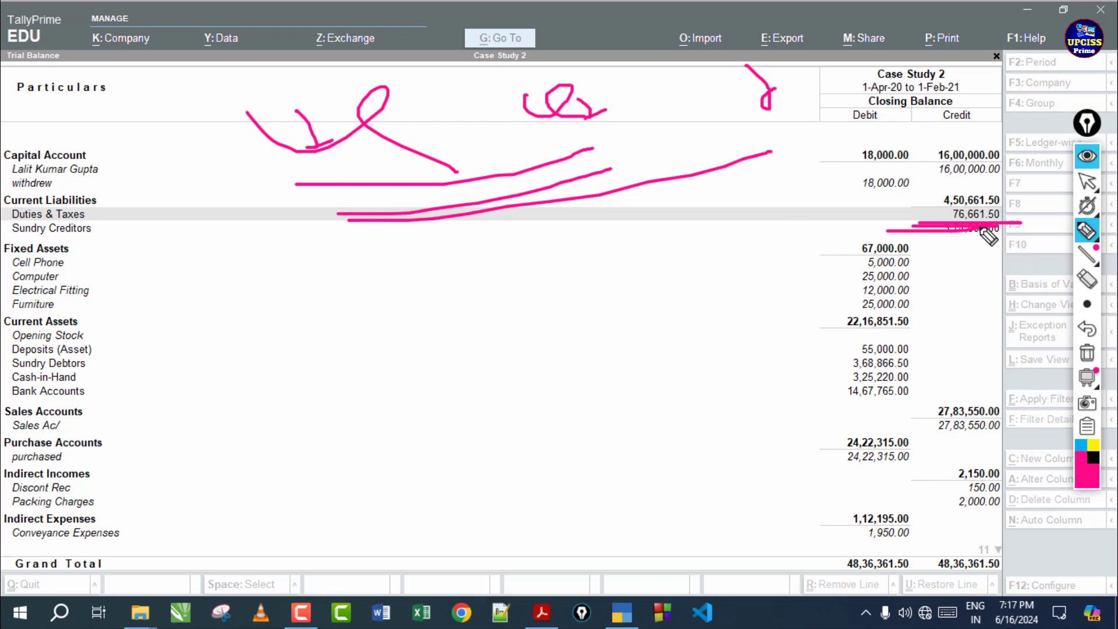
left_click(1086, 353)
left_click_drag(867, 228, 995, 228)
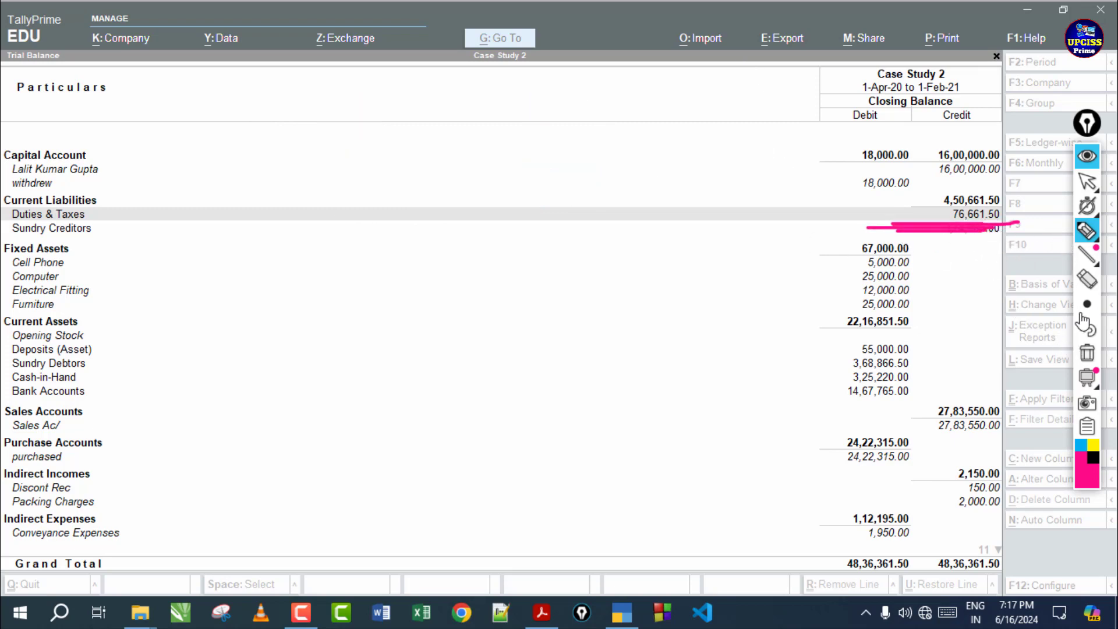
left_click(1086, 352)
mouse_move(1086, 201)
left_click(1086, 181)
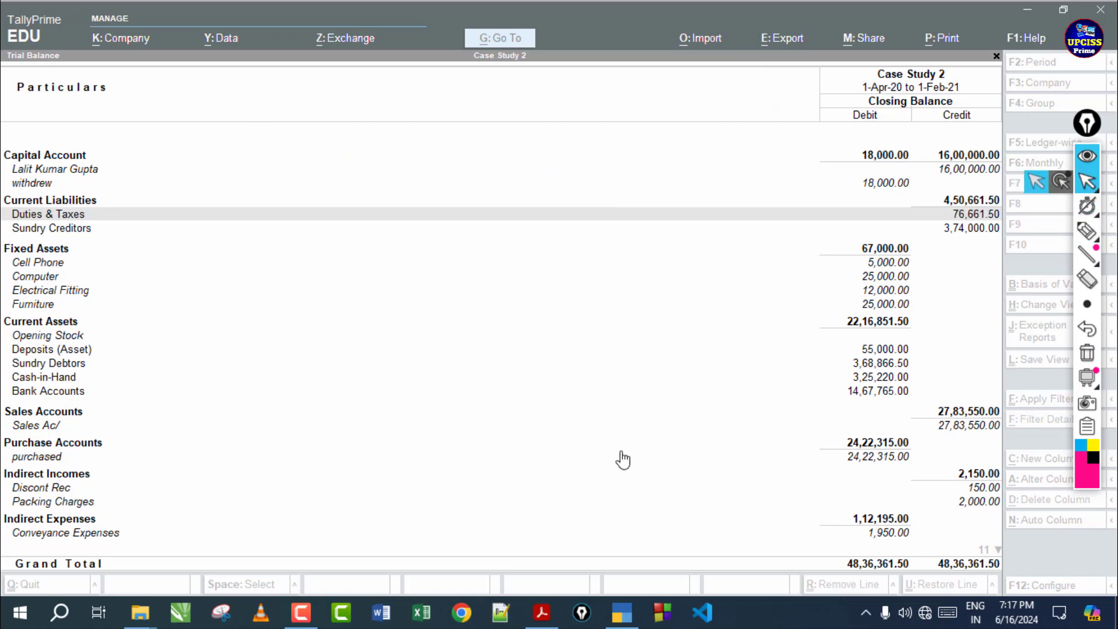
Step: Check the tax amount of entry 64 in the case study PDF and reopen the Duties & Taxes group summary in TallyPrime
key("alt+Tab")
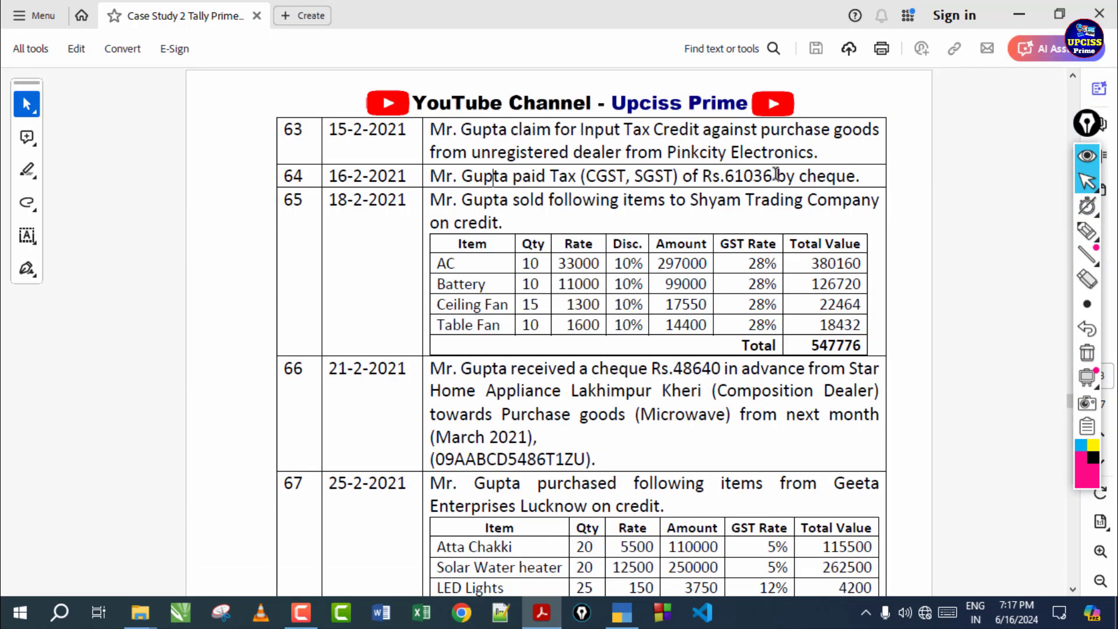
left_click(633, 615)
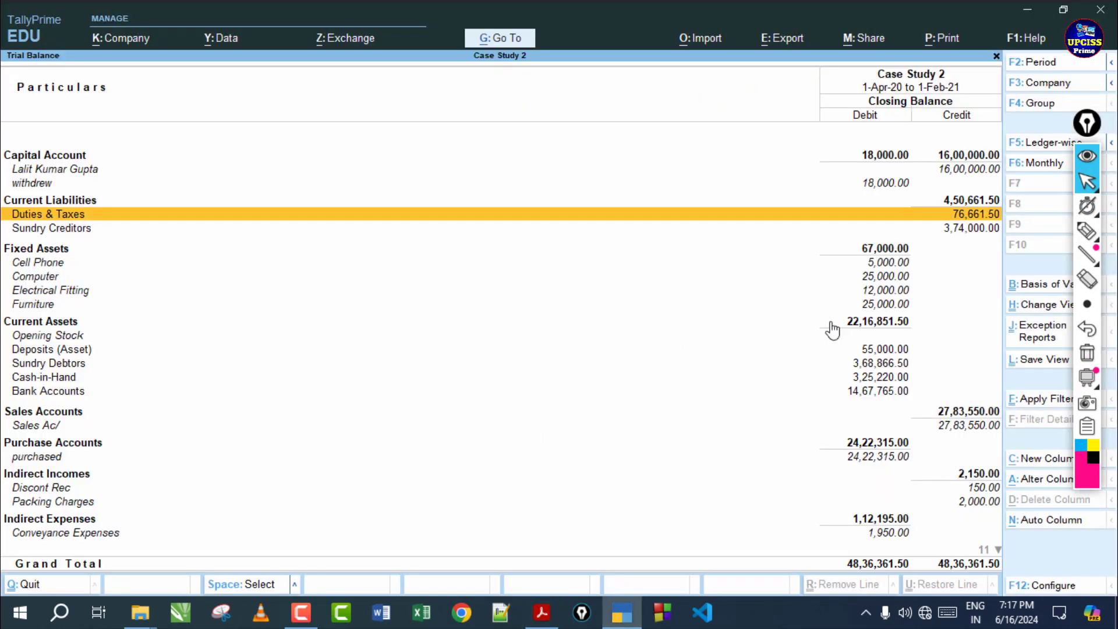
left_click(967, 217)
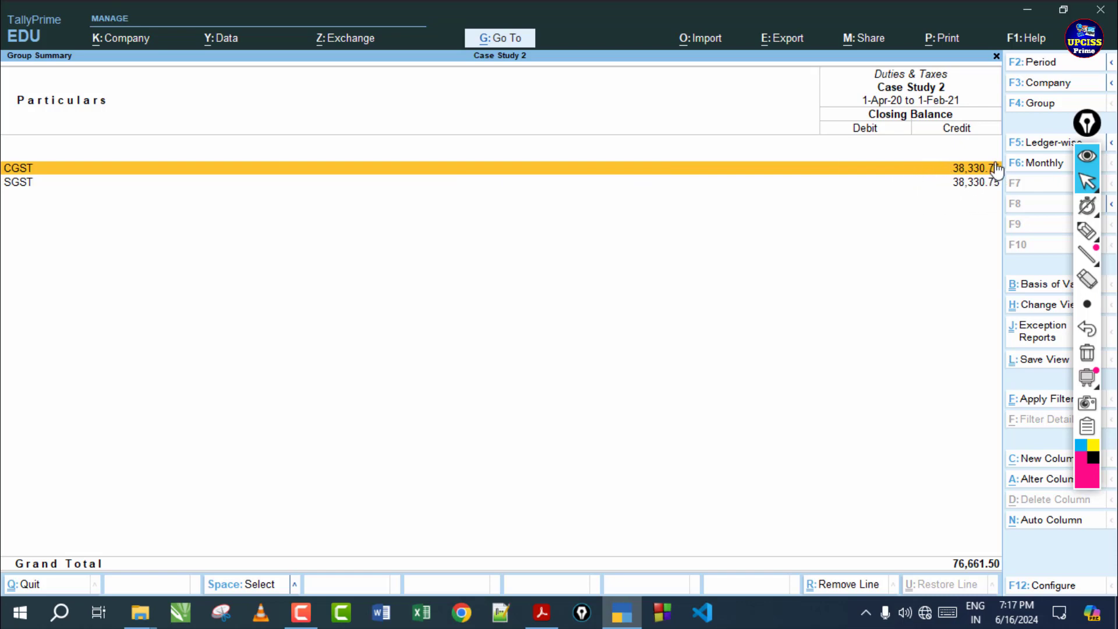
Step: Close the group summary and Trial Balance back to the Gateway of Tally, and switch to the case study PDF
key("Escape")
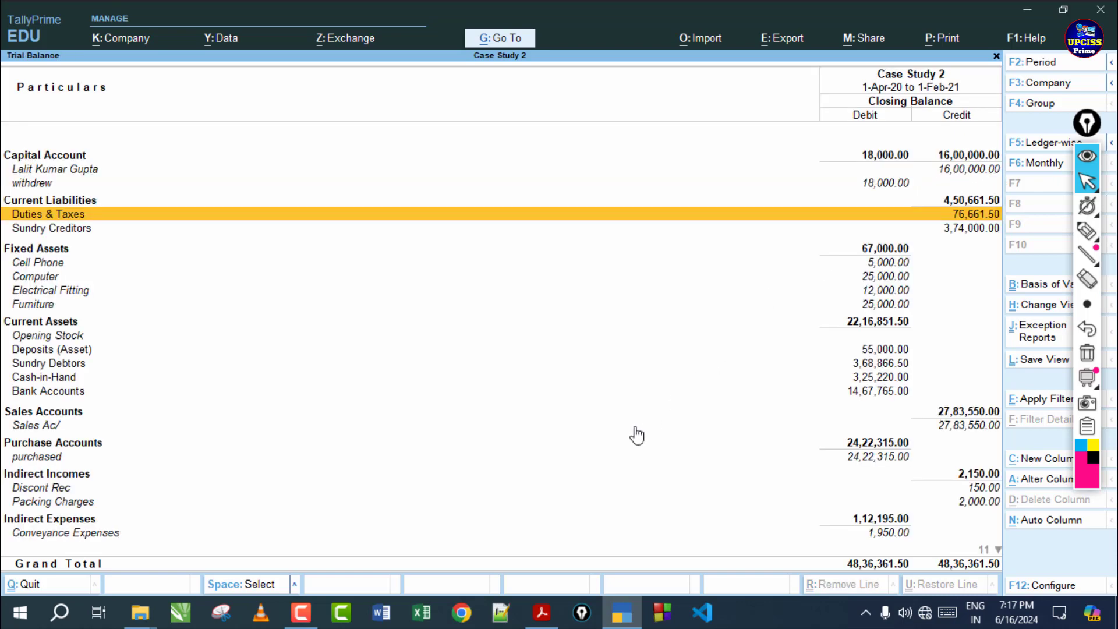
key("Escape")
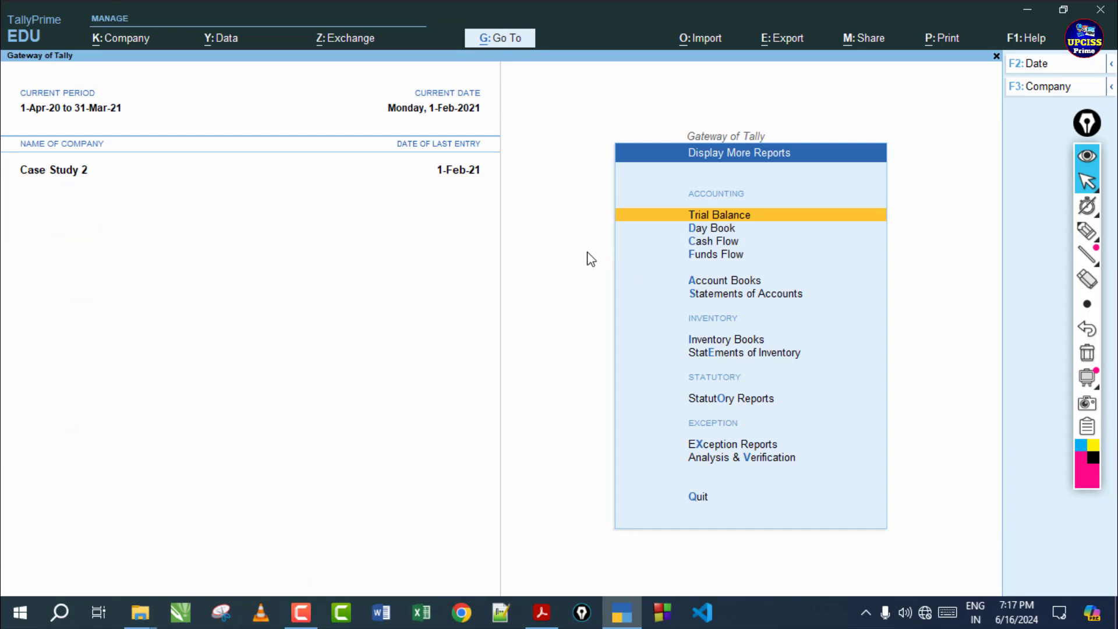
key("Escape")
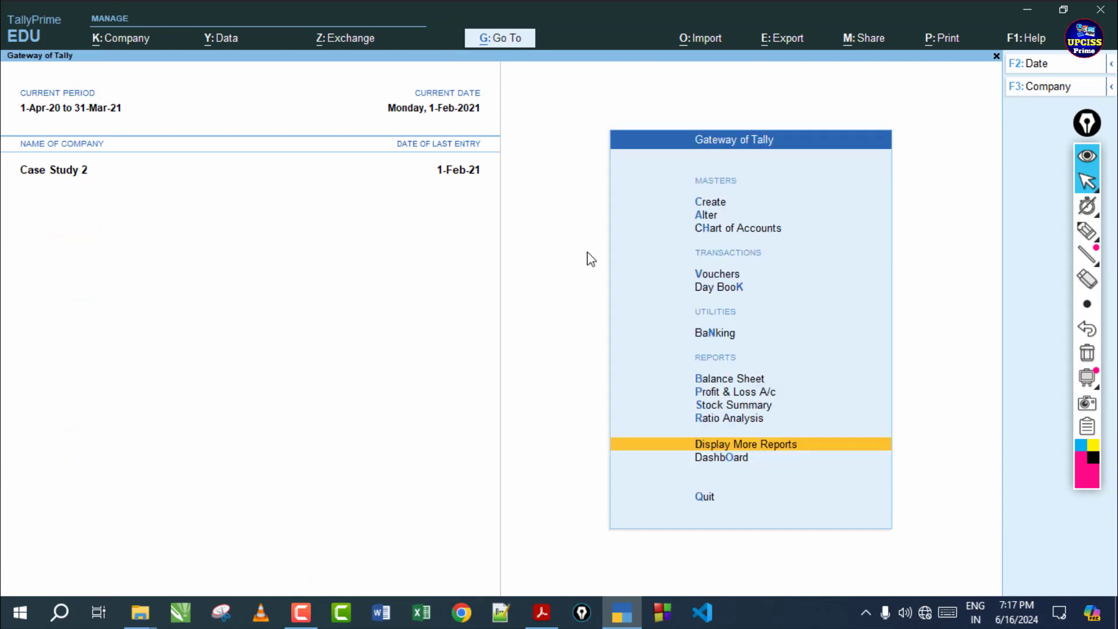
left_click(541, 611)
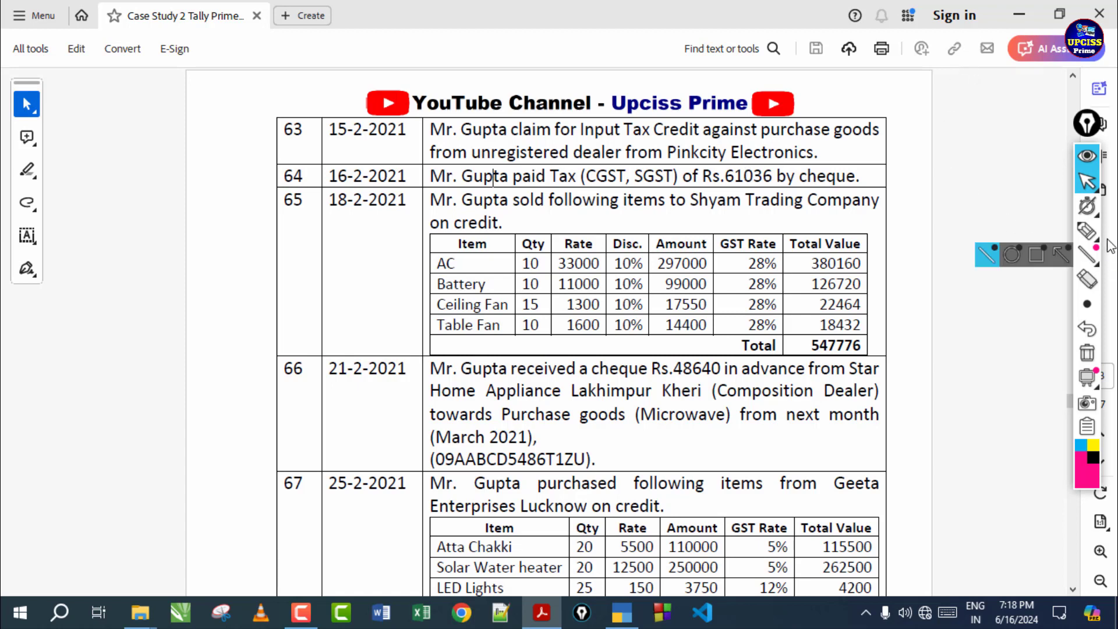
Step: Handwrite the Rs.61036 tax divided by 2 as 30518 around entry 64, underline the entry, and clear all pen marks
left_click(1086, 231)
left_click_drag(691, 194, 802, 179)
mouse_move(697, 218)
left_mouse_down()
mouse_move(748, 225)
mouse_move(757, 259)
mouse_move(782, 247)
left_mouse_up()
mouse_move(879, 199)
left_mouse_down()
mouse_move(888, 180)
mouse_move(985, 184)
mouse_move(1025, 170)
mouse_move(995, 200)
mouse_move(878, 259)
left_mouse_up()
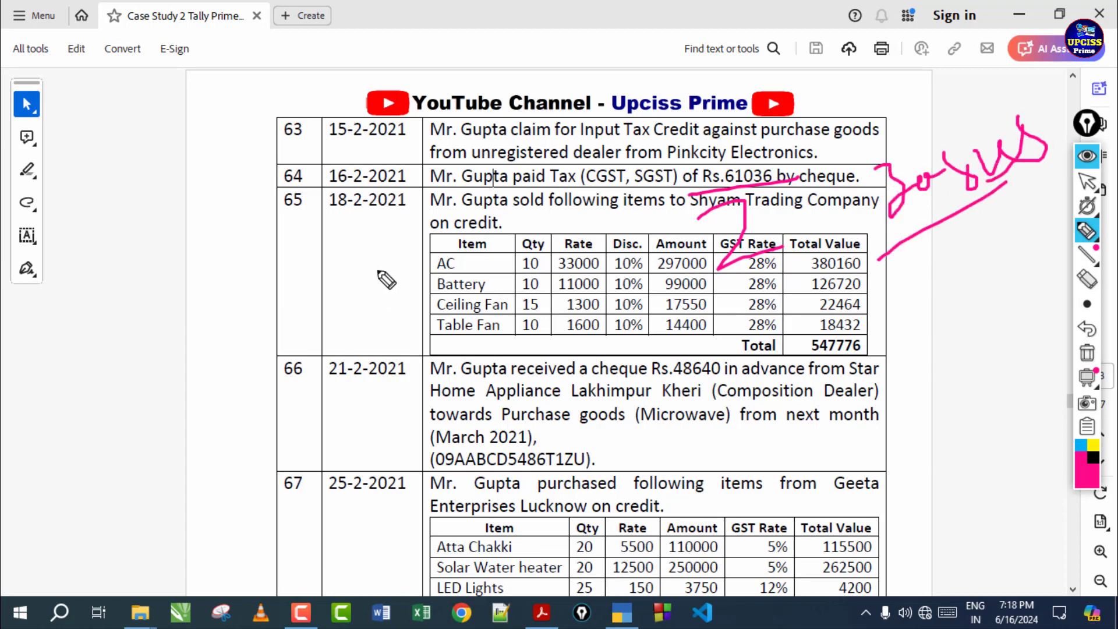
mouse_move(371, 272)
left_mouse_down()
mouse_move(412, 309)
mouse_move(444, 279)
mouse_move(504, 267)
mouse_move(506, 247)
left_mouse_up()
left_click_drag(606, 153, 661, 133)
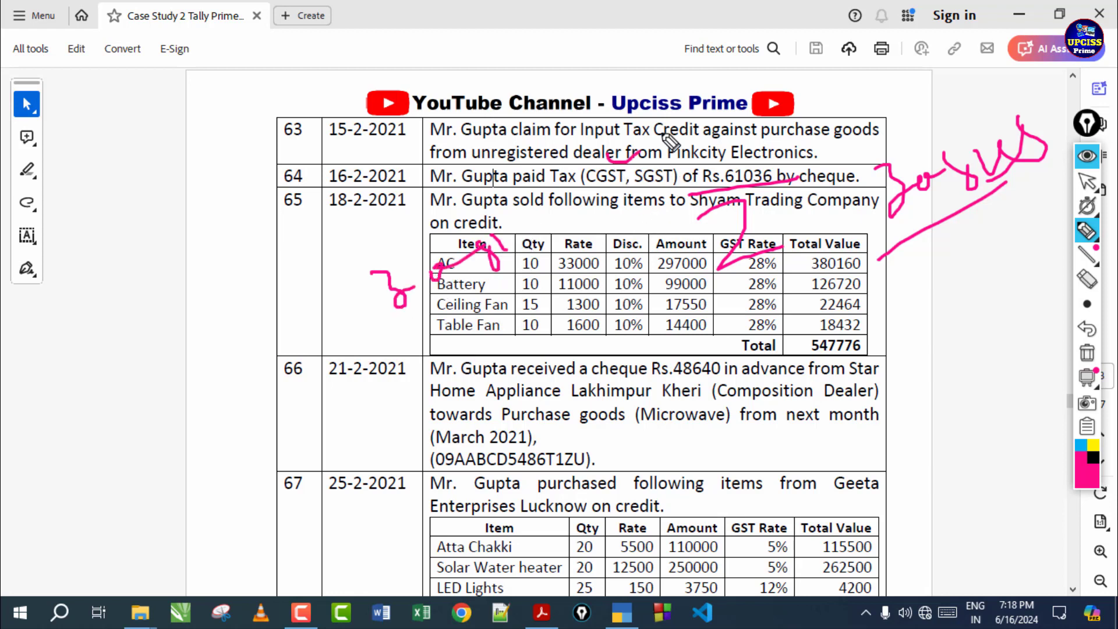
left_click_drag(639, 199, 705, 182)
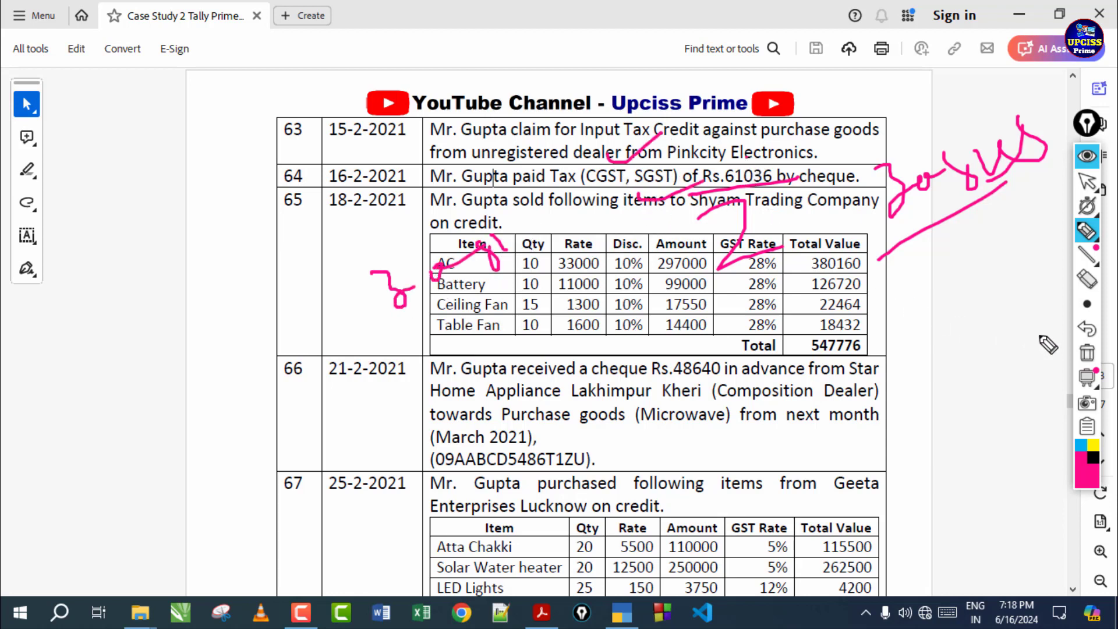
left_click(1086, 355)
left_click_drag(513, 194, 898, 161)
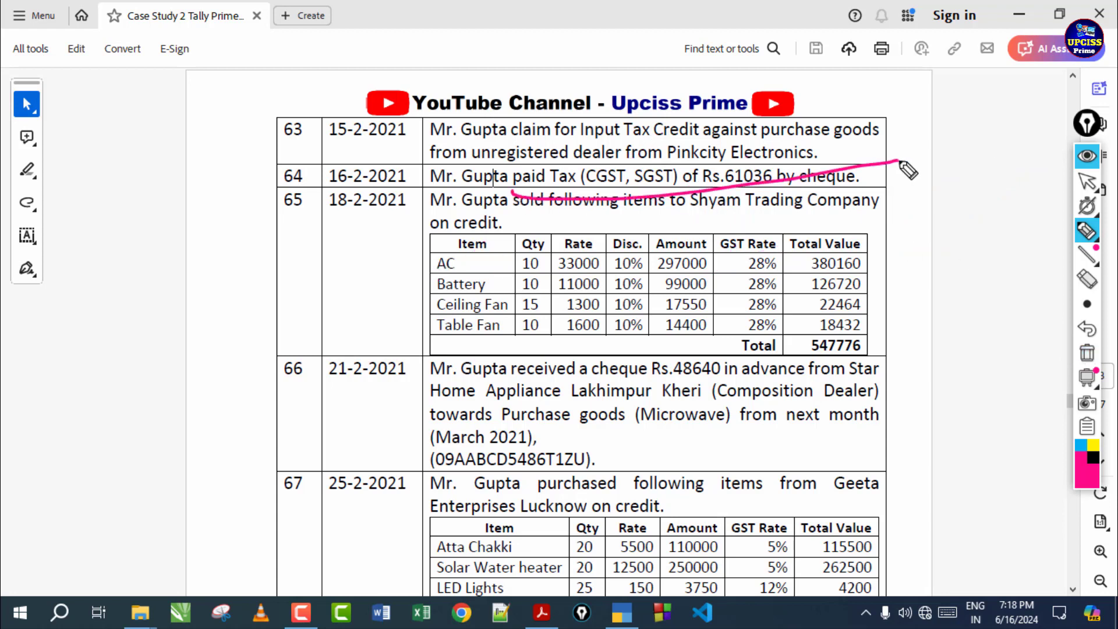
left_click(1086, 353)
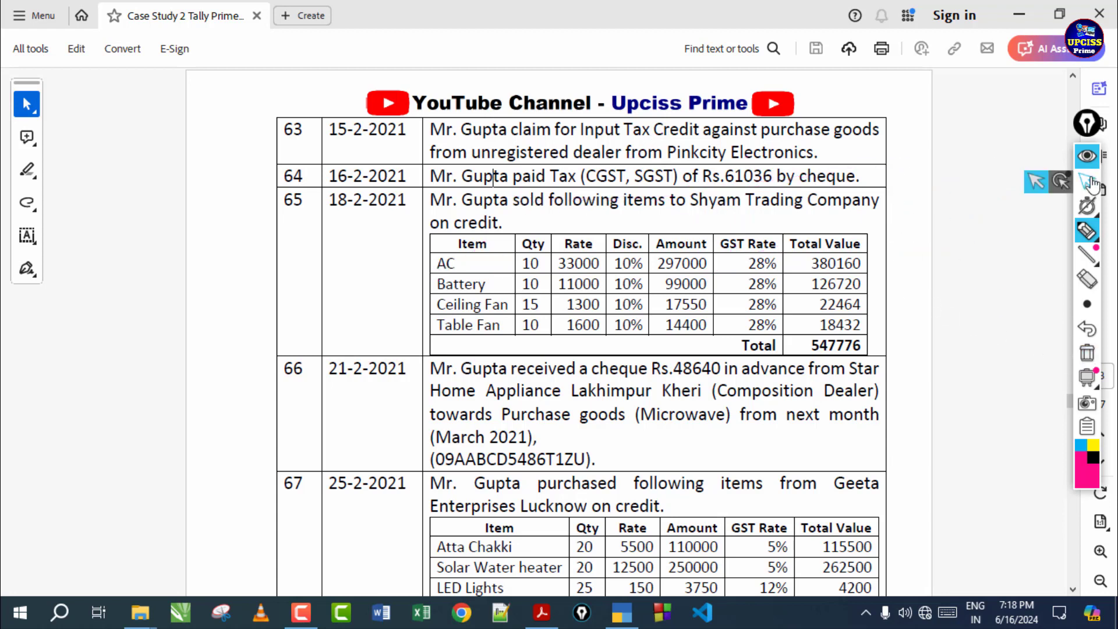
left_click(1086, 181)
Step: Underline the Rs.61036 cheque amount in entry 64, mark its division by 2, tick the entry, and clear the marks and leave drawing mode
left_click(1086, 231)
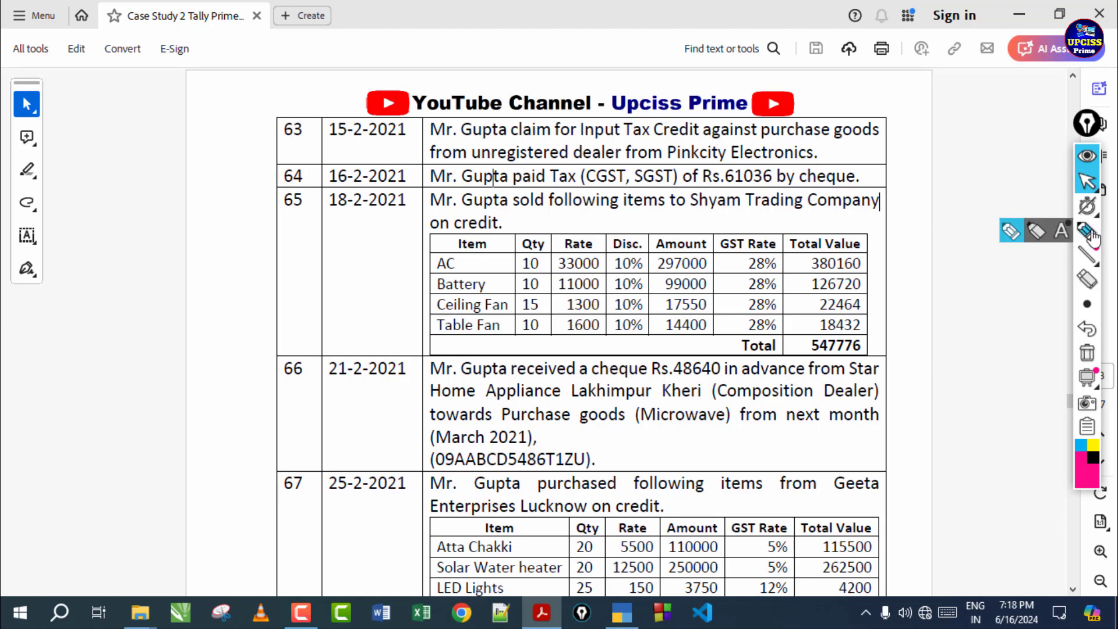
left_click_drag(713, 188, 825, 187)
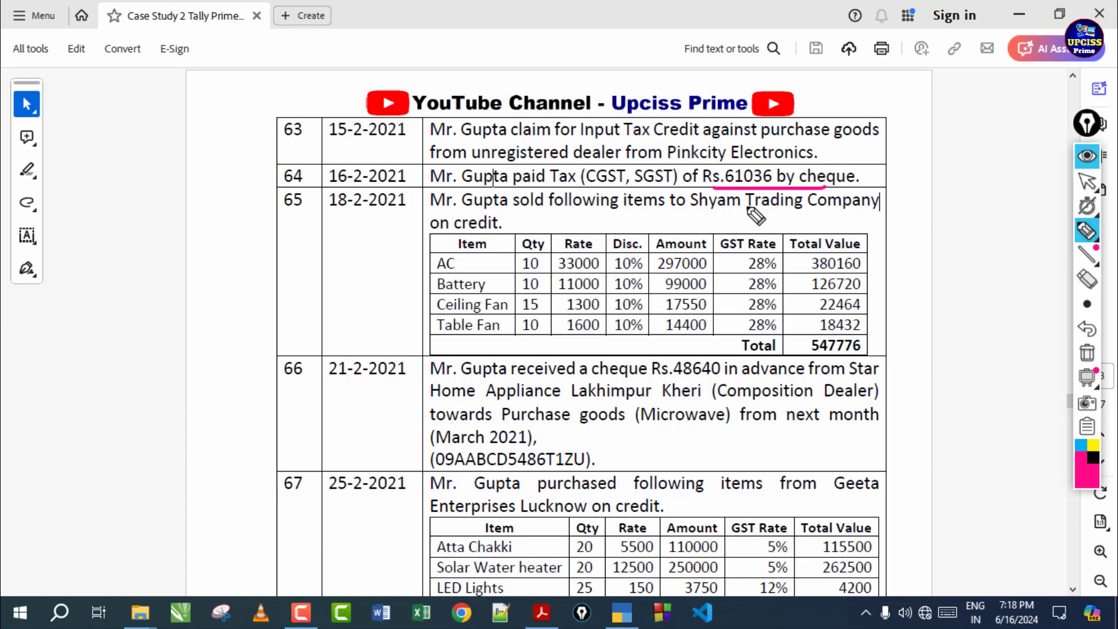
left_click_drag(746, 199, 814, 228)
mouse_move(856, 165)
left_mouse_down()
mouse_move(877, 182)
mouse_move(936, 165)
left_mouse_up()
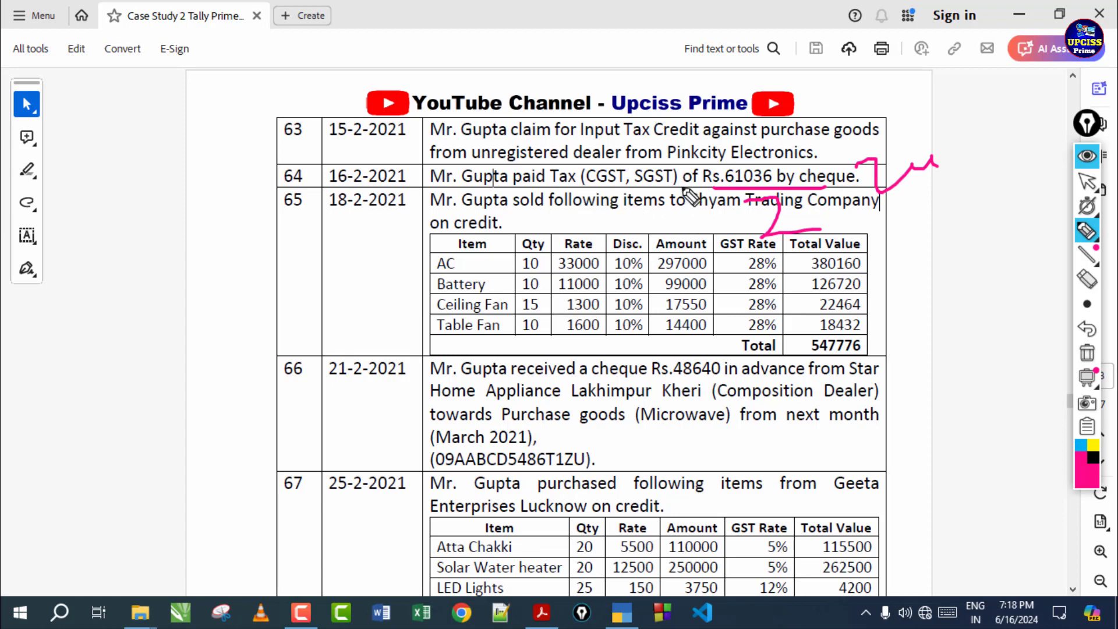
left_click(1086, 352)
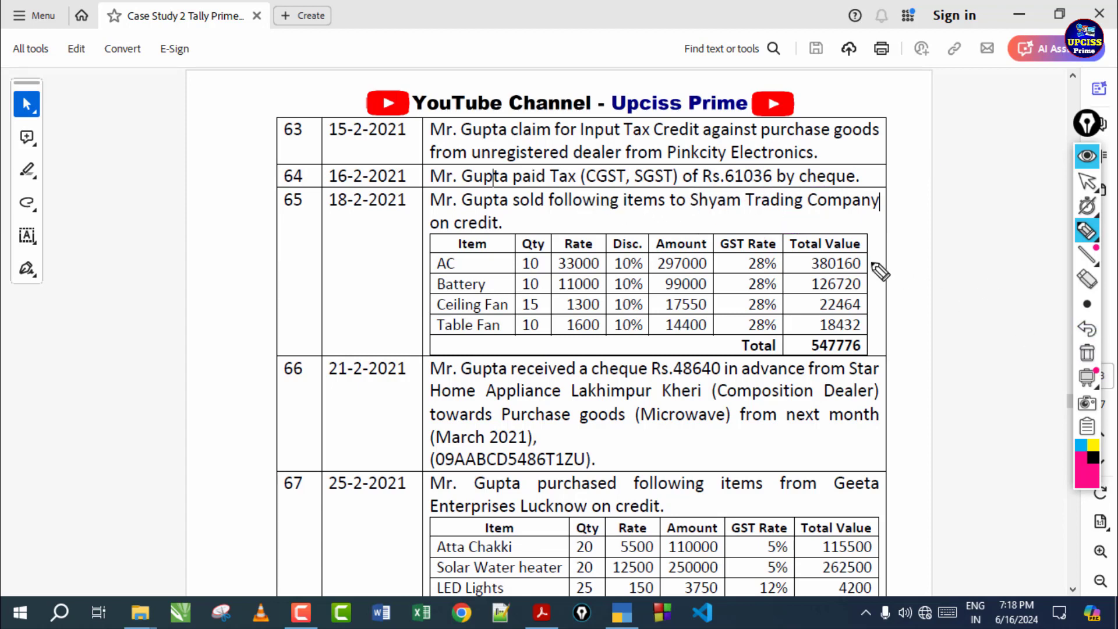
left_click_drag(892, 173, 1001, 150)
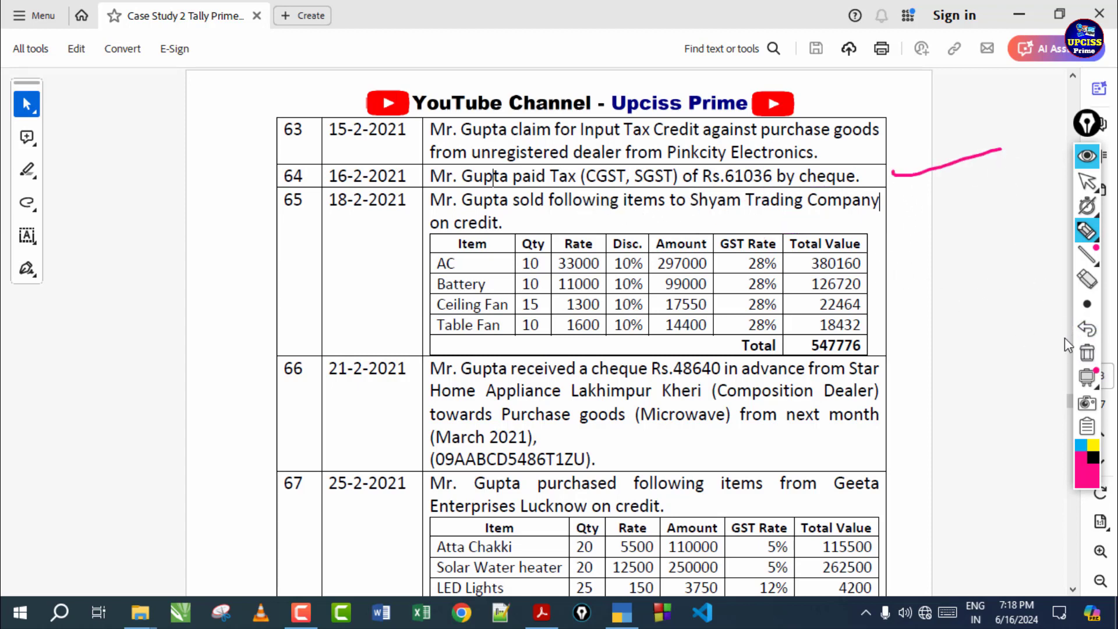
left_click(1086, 351)
left_click(1086, 181)
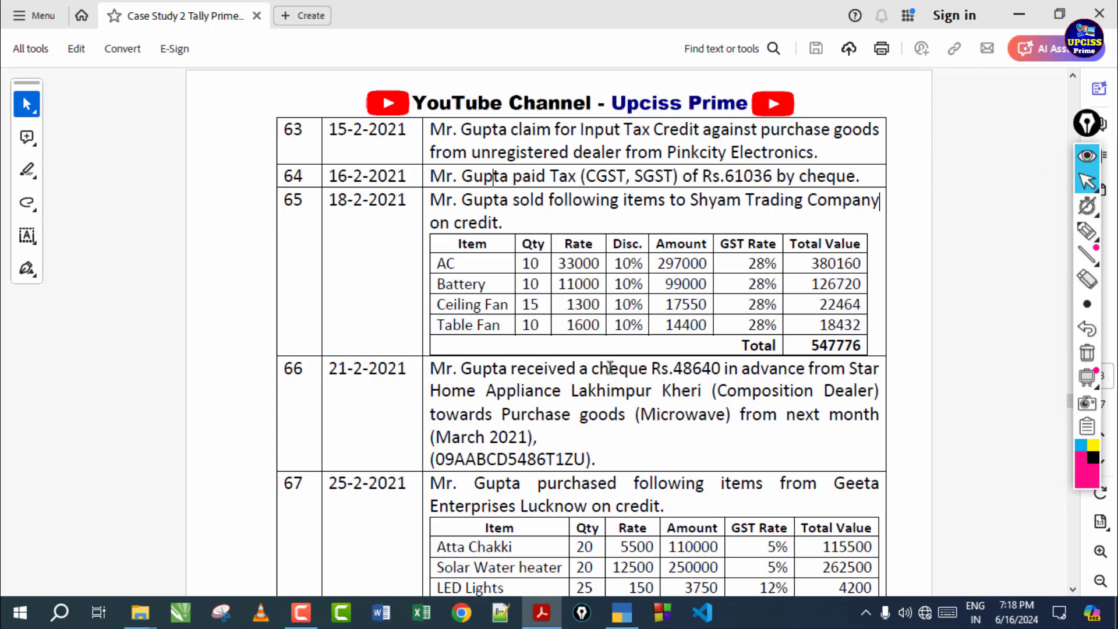
Step: Switch to TallyPrime and start a new Payment voucher
left_click(622, 613)
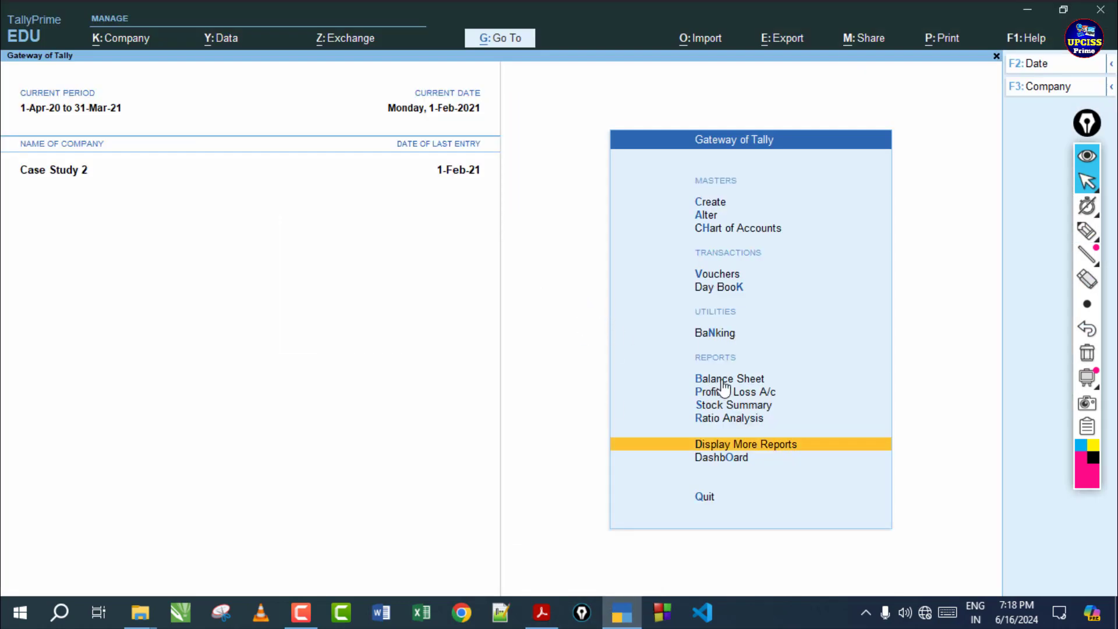
left_click(717, 273)
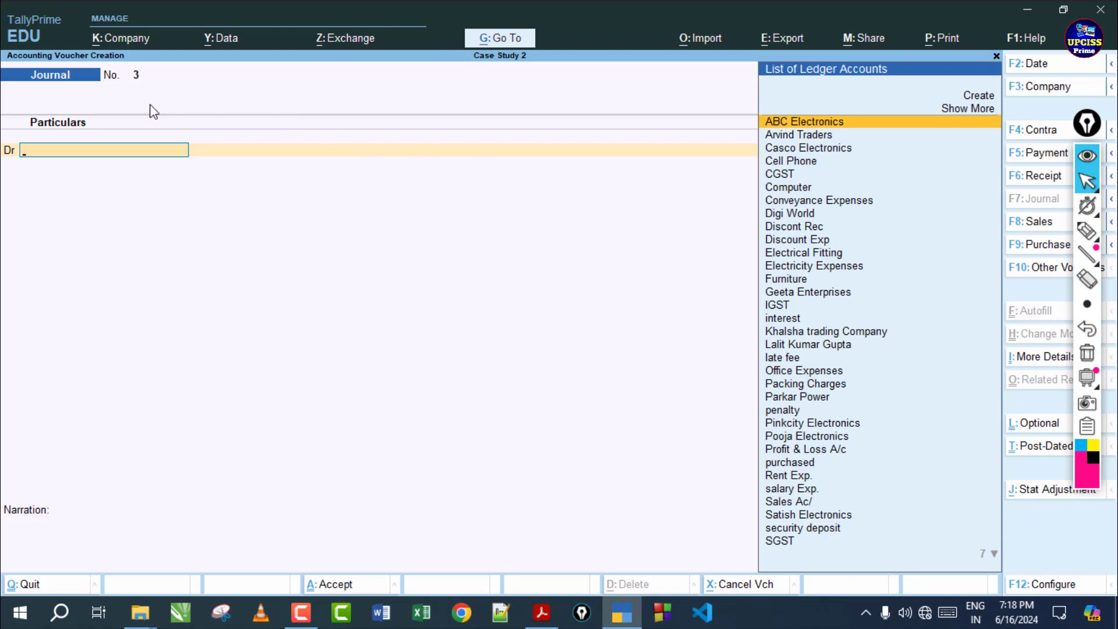
left_click(1038, 152)
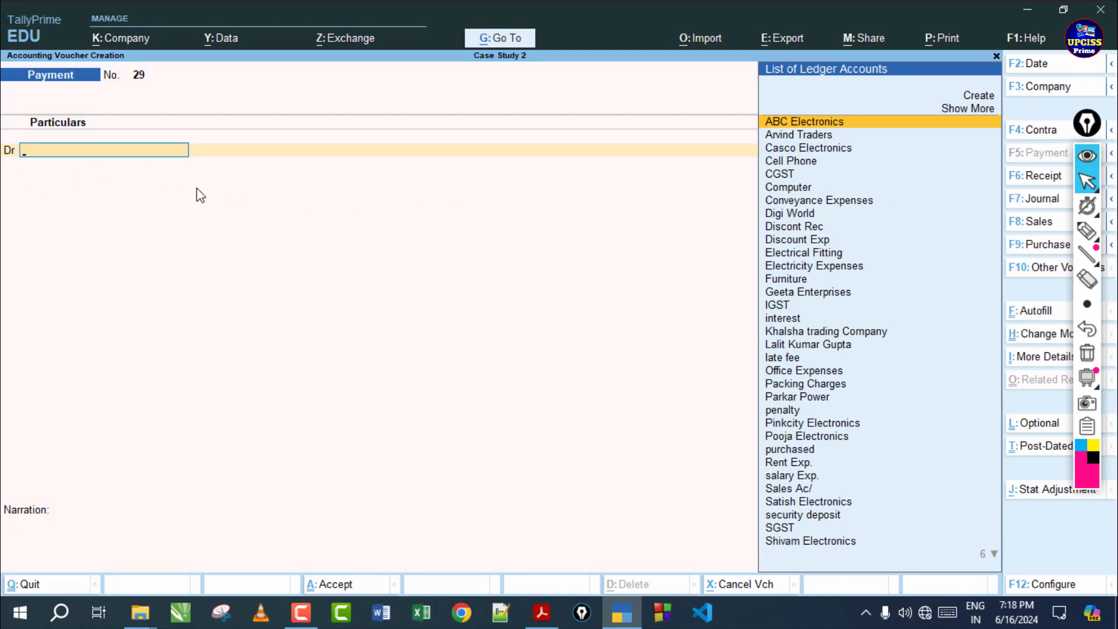
Step: Debit the CGST ledger with 30518 in the first line of the payment voucher
key("Down")
key("Down")
key("Down")
key("Down")
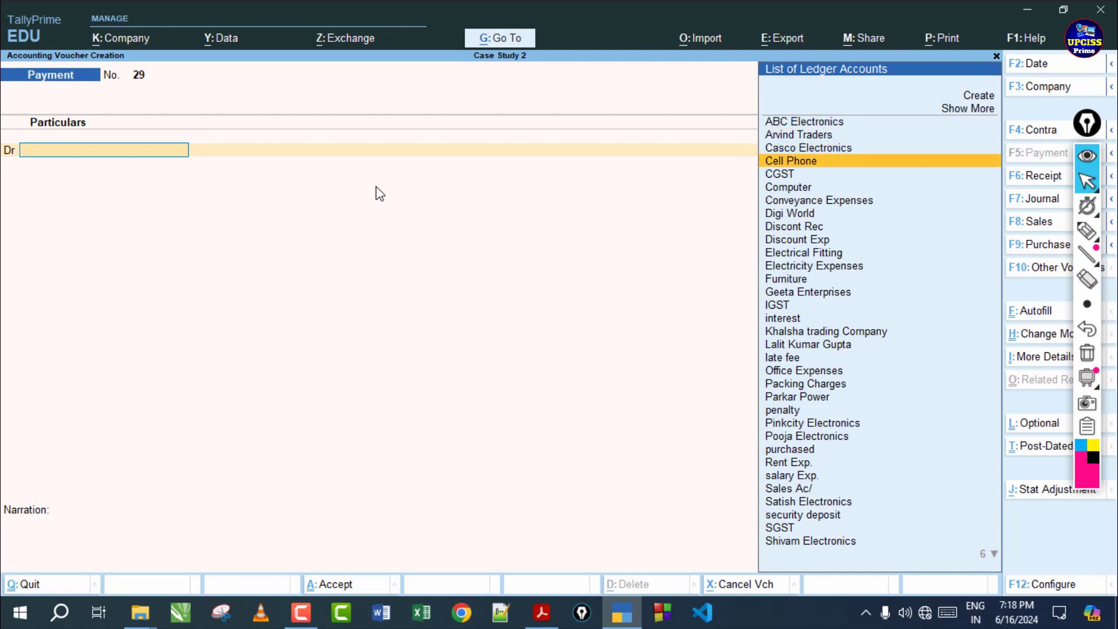
key("Return")
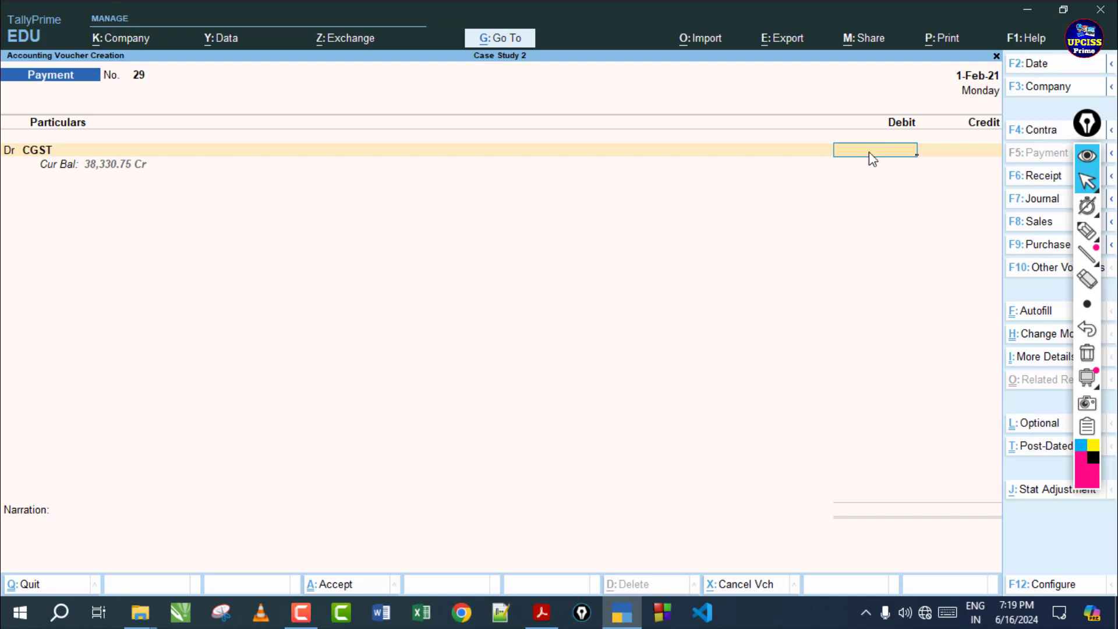
type("30518")
key("Return")
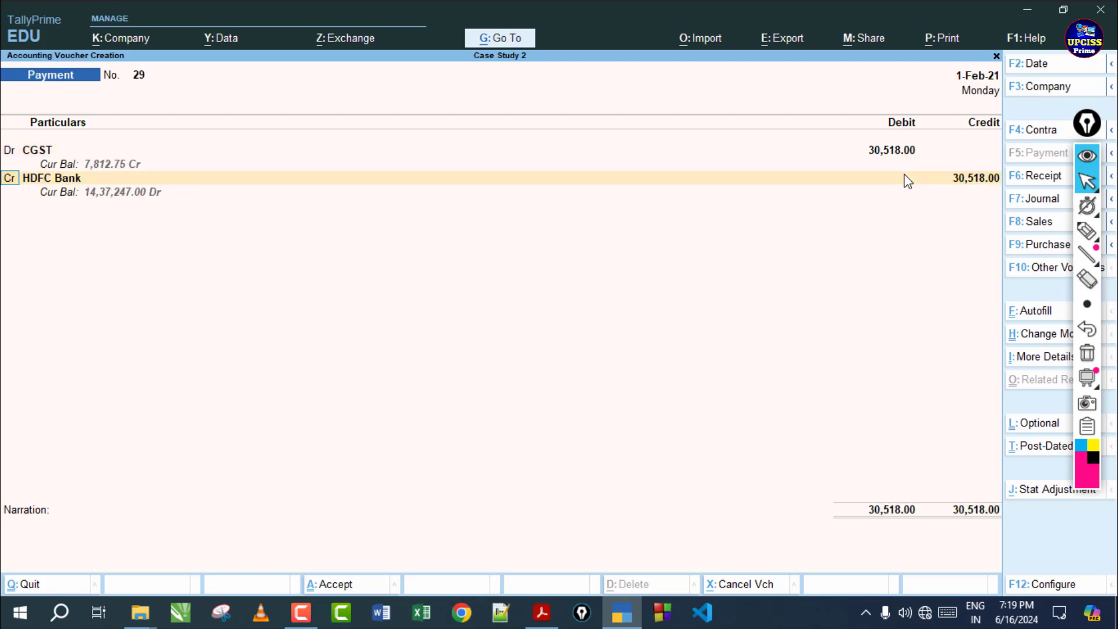
Step: Change the HDFC Bank line to a debit of 30518 to SGST, and credit HDFC Bank with 61036
key("Return")
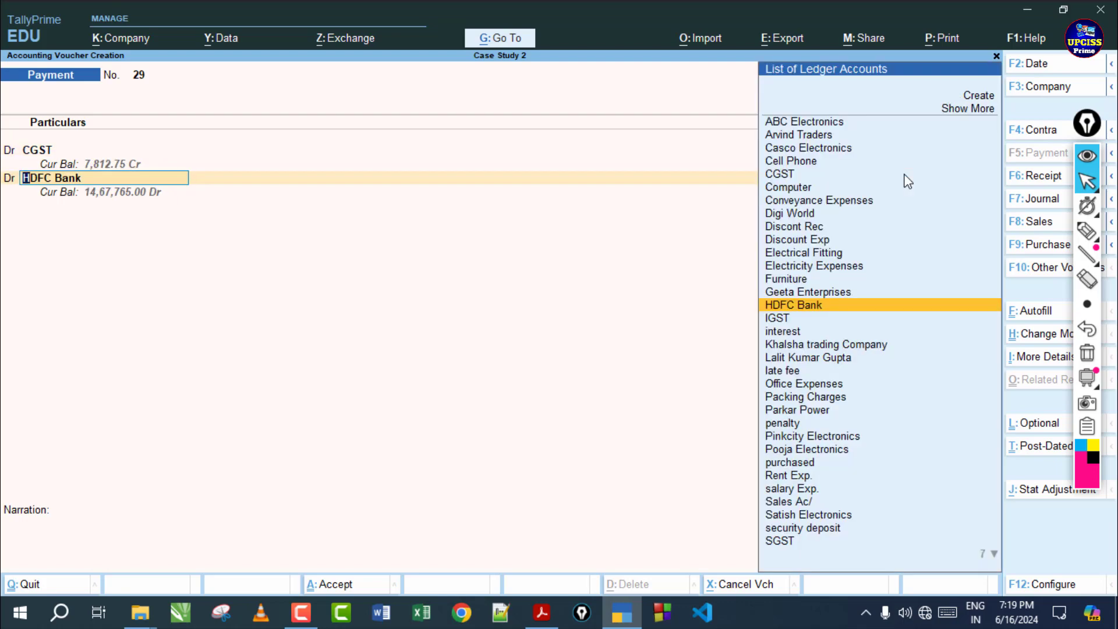
type("S")
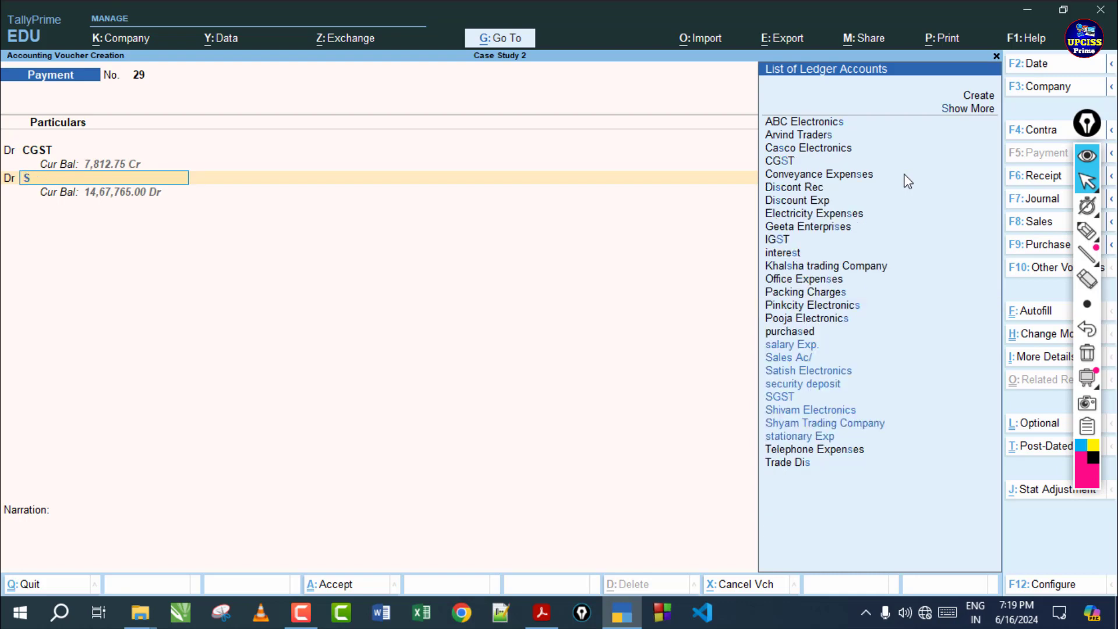
key("Down")
key("Down")
key("Down")
key("Down")
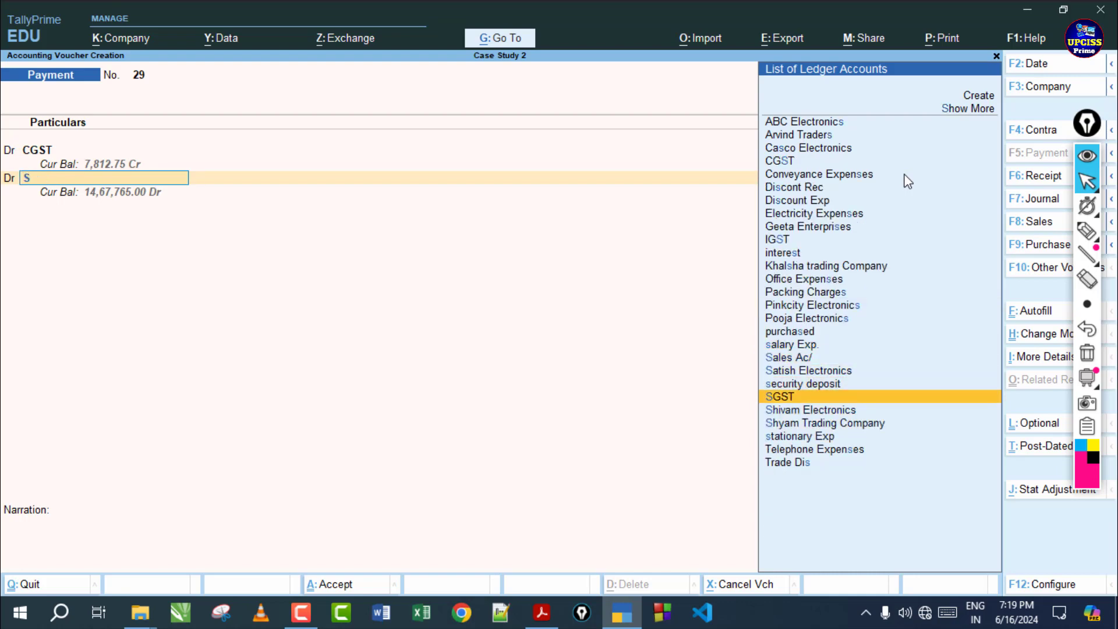
key("Return")
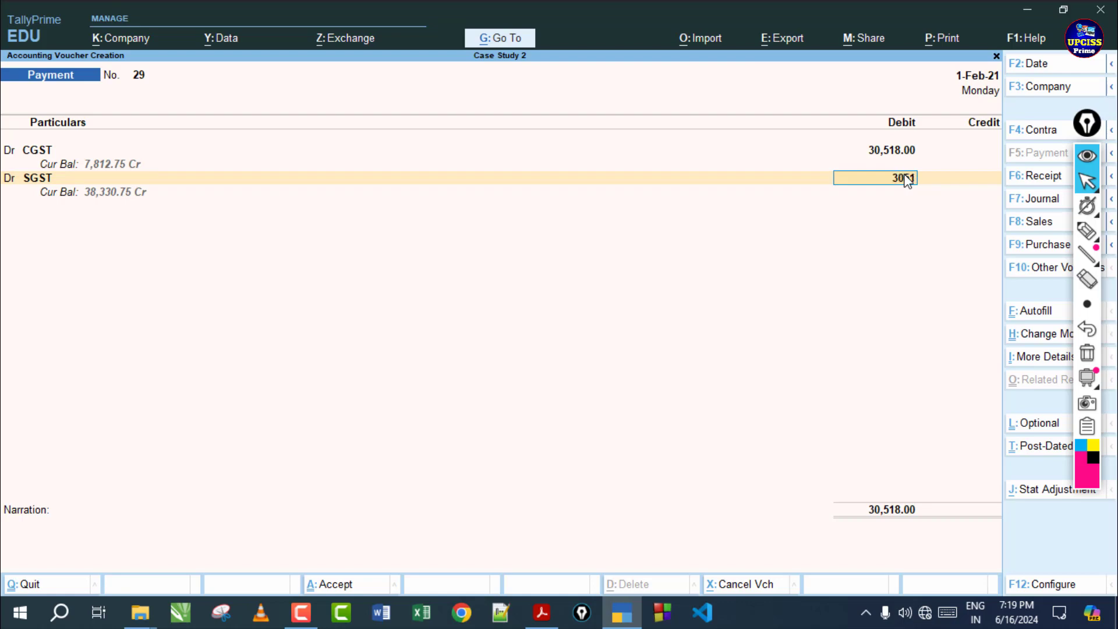
type("30518")
key("Return")
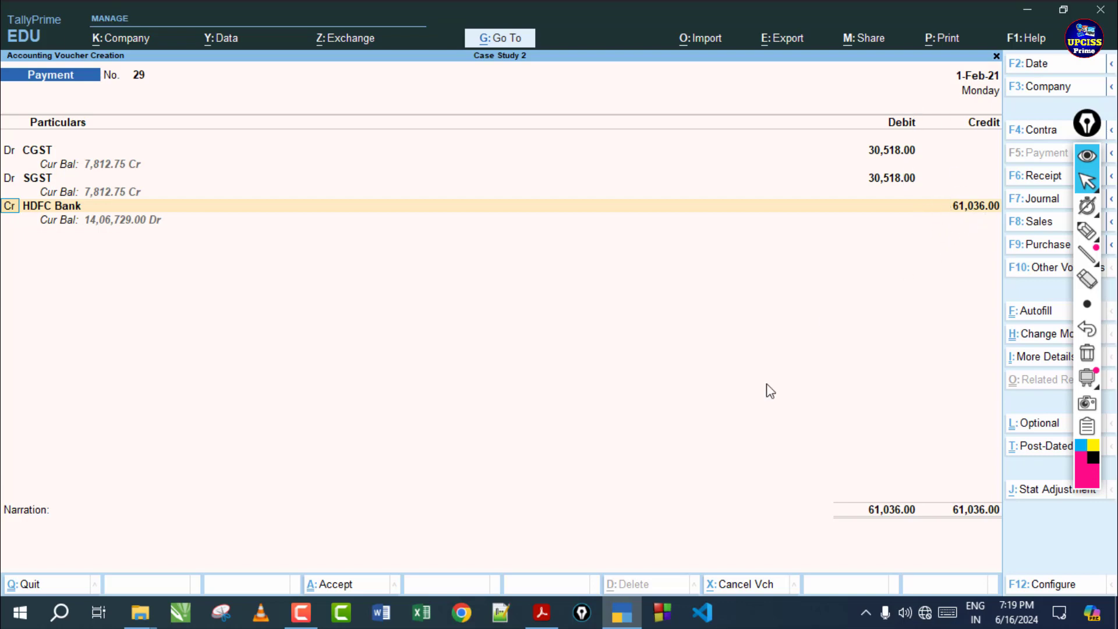
Step: Check the entry 64 tax amount in the case study PDF and save the payment voucher in TallyPrime
left_click(542, 612)
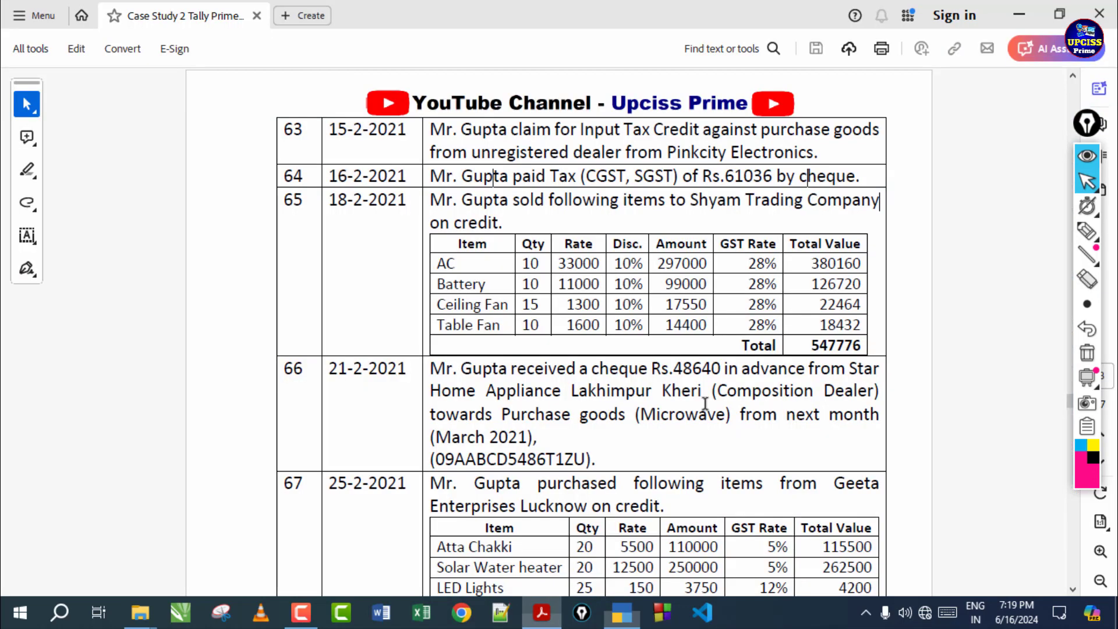
left_click_drag(722, 176, 771, 175)
left_click(711, 175)
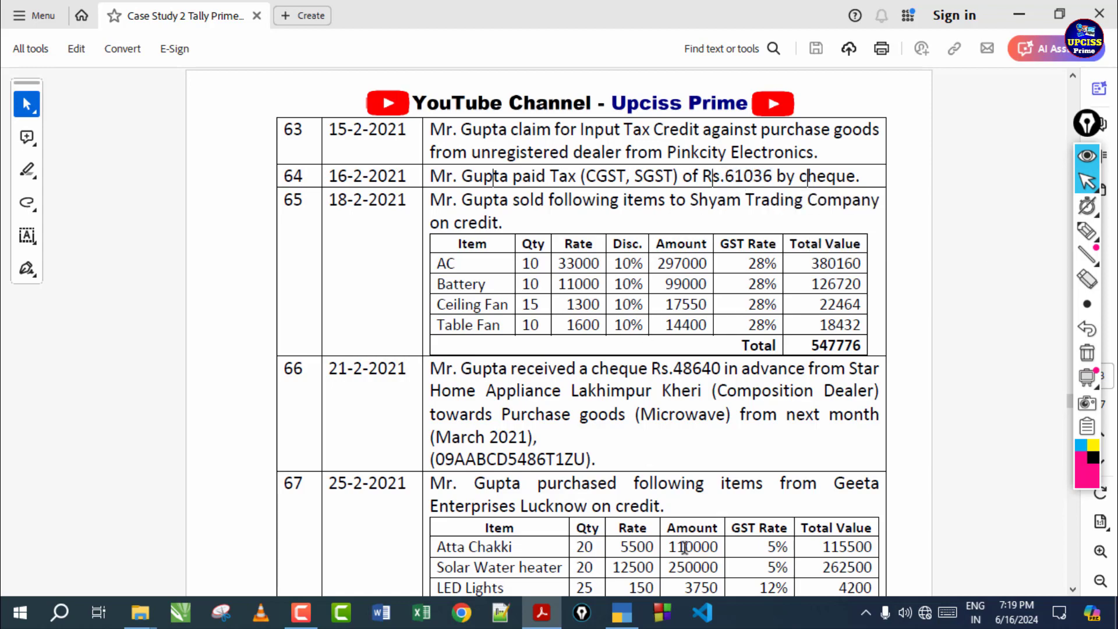
left_click(622, 613)
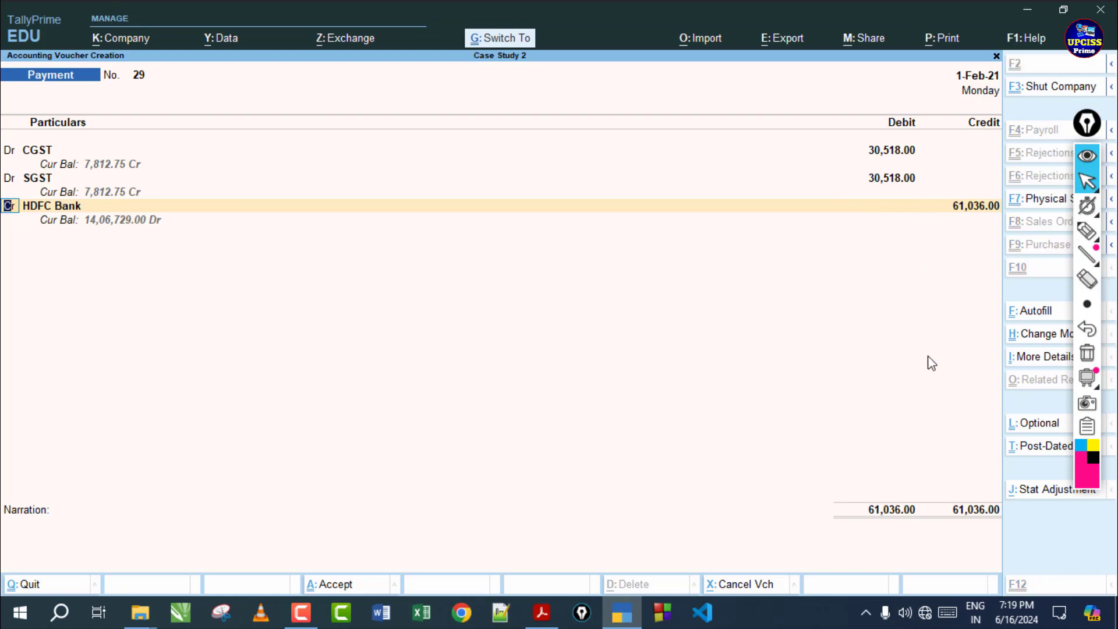
key("ctrl+a")
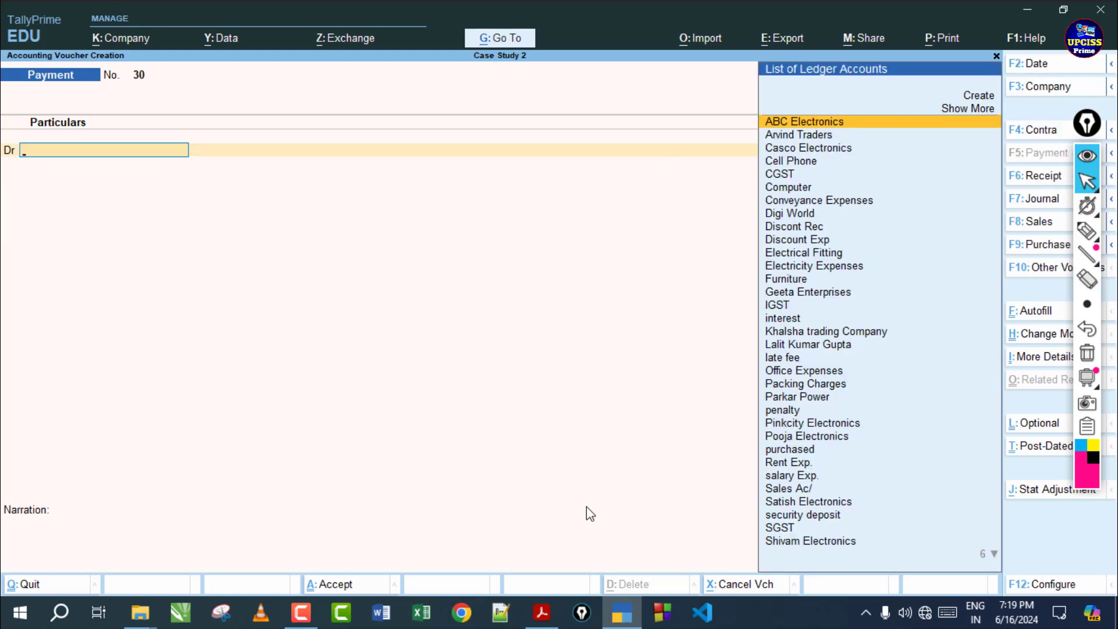
Step: Review entry 65 in the case study PDF, temporarily marking the sale to Shyam Trading Company, its item table and the discount column
left_click(541, 612)
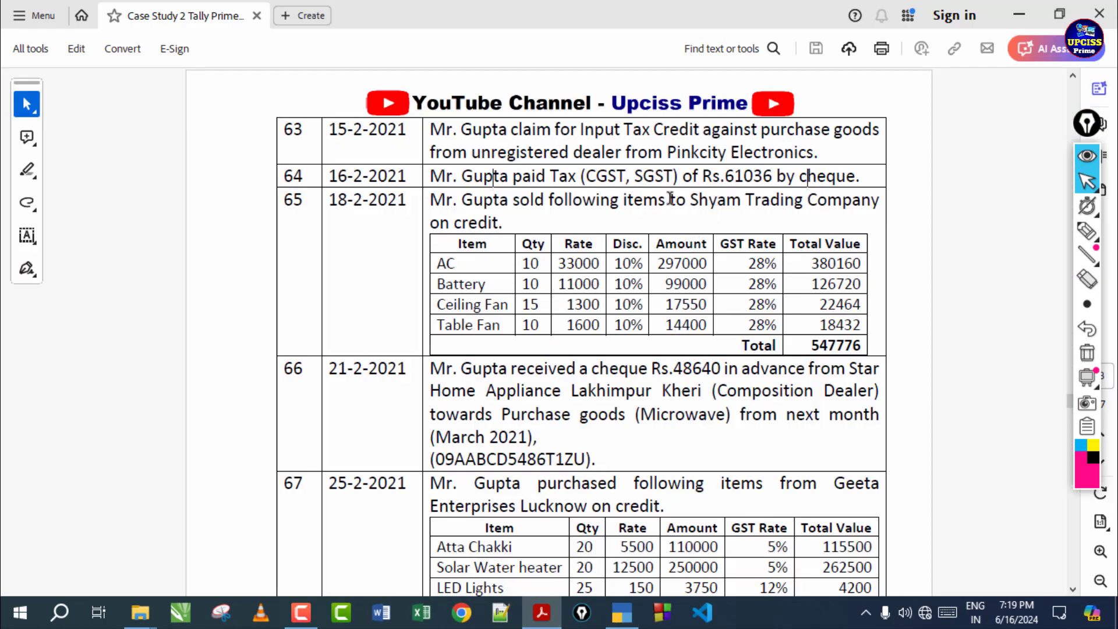
scroll(670, 199, "down", 1)
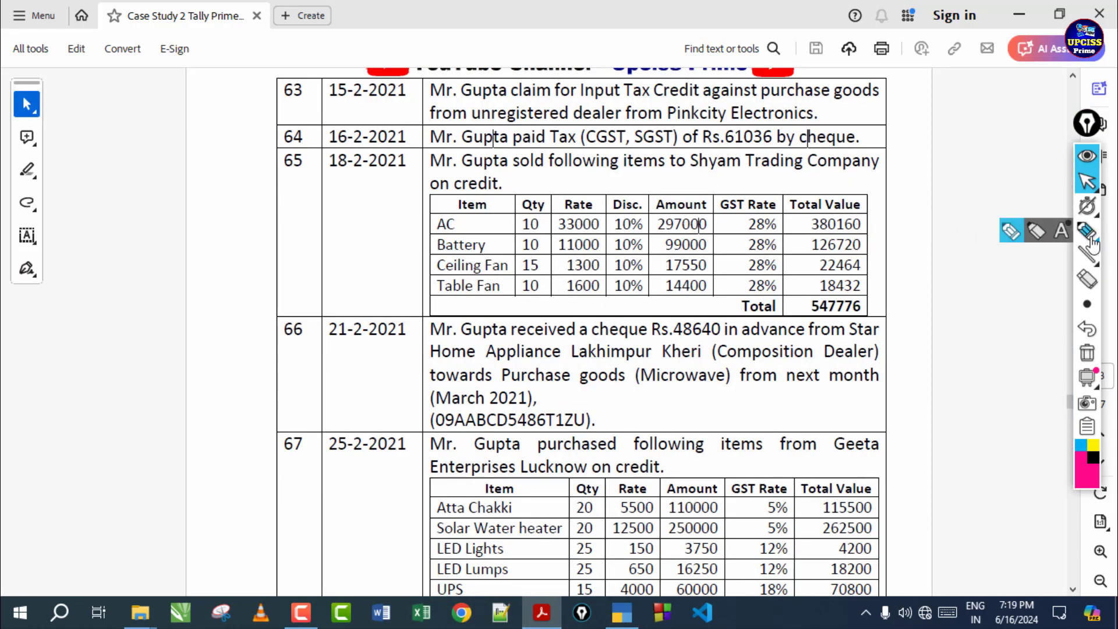
left_click(1090, 238)
left_click_drag(585, 182, 809, 171)
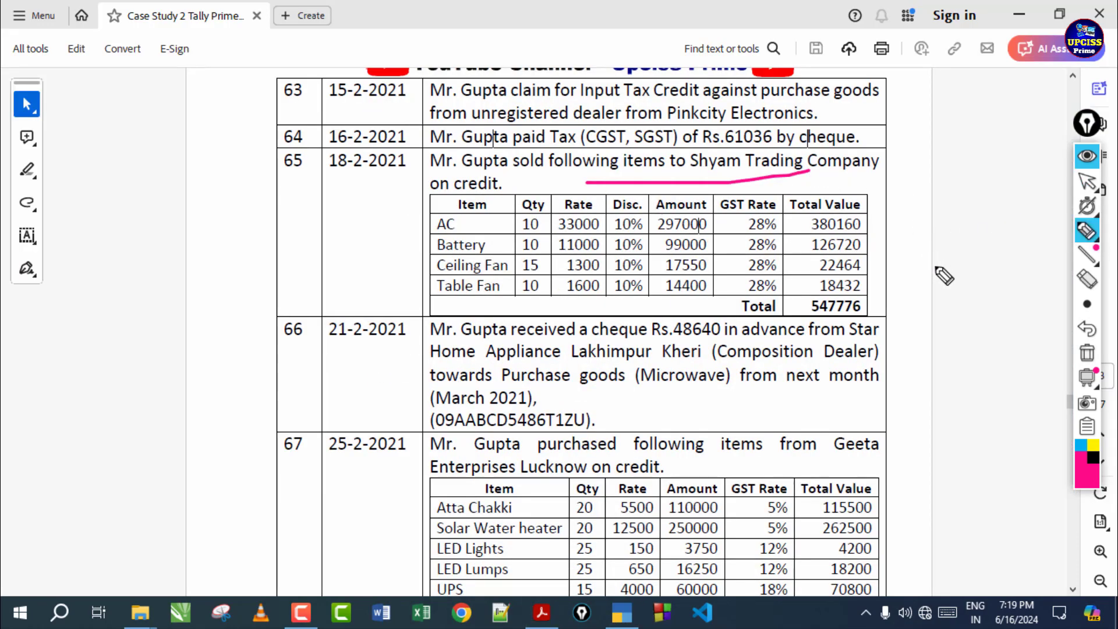
left_click(1087, 352)
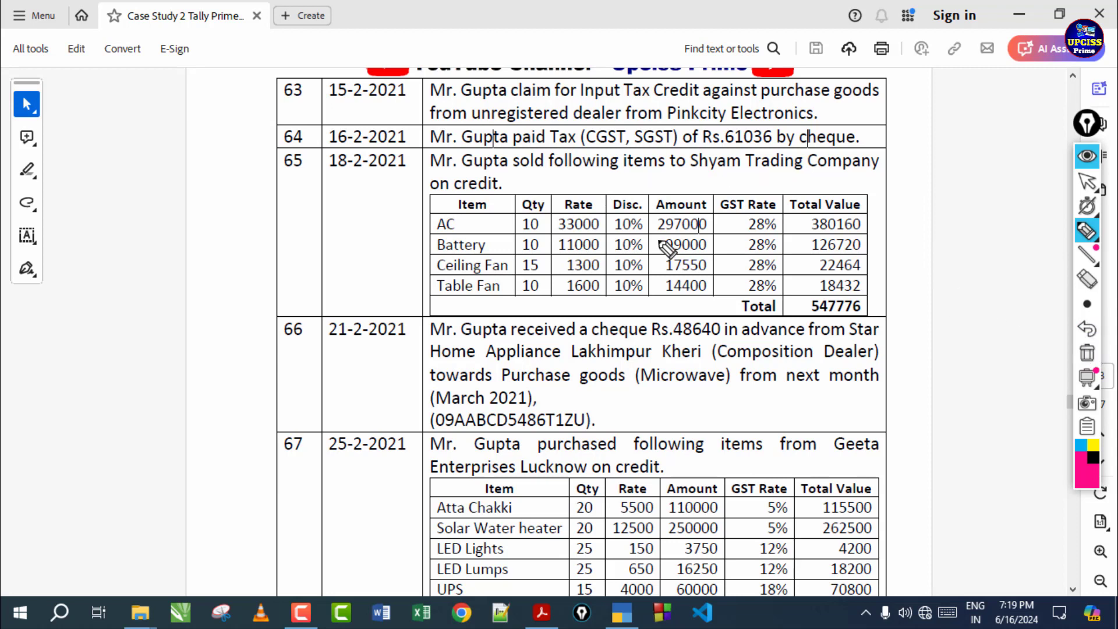
left_click_drag(446, 199, 423, 310)
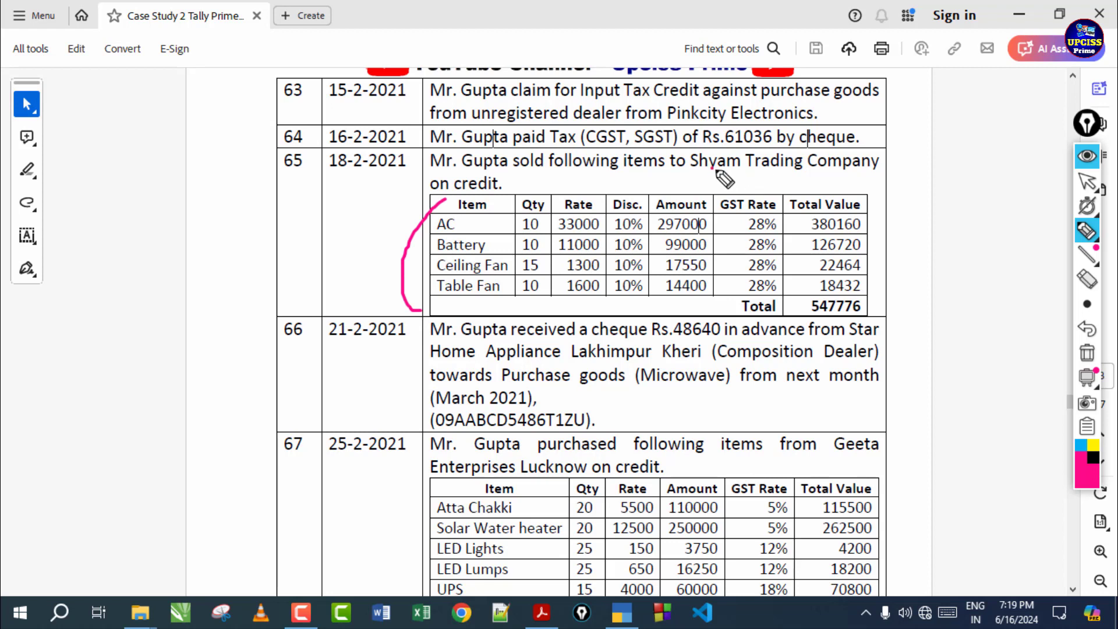
left_click_drag(711, 167, 857, 174)
left_click_drag(482, 204, 432, 285)
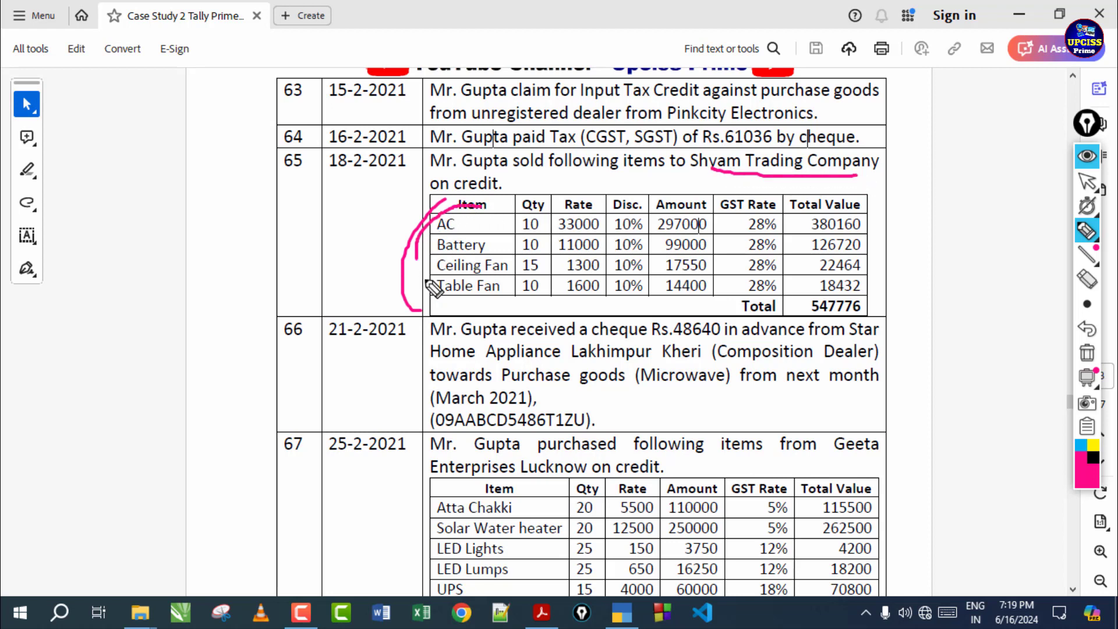
left_click_drag(694, 173, 760, 175)
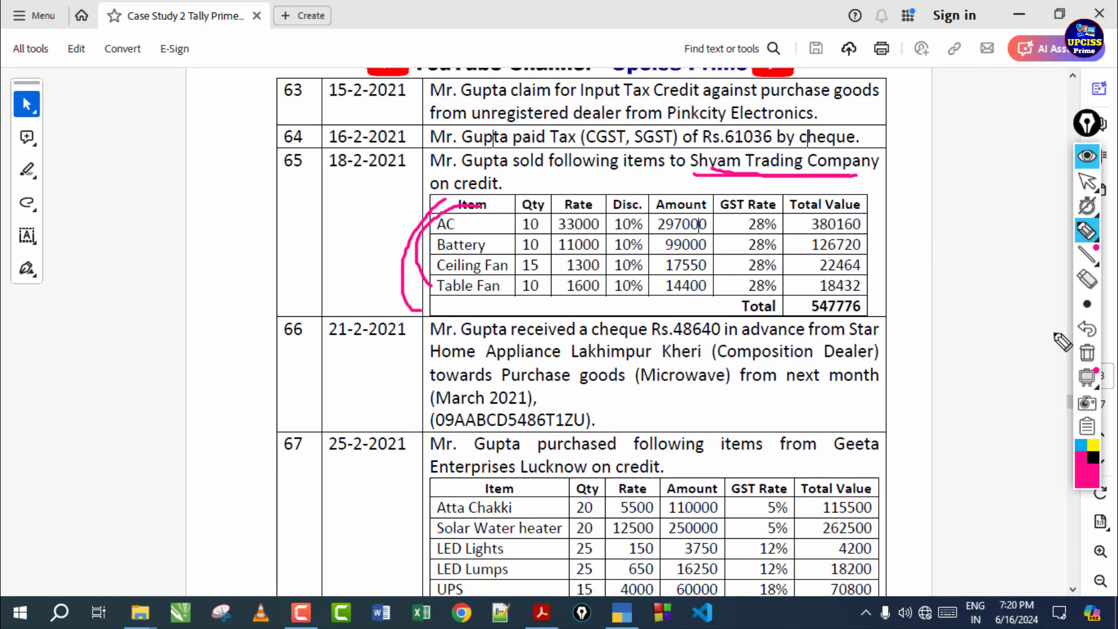
left_click(1086, 353)
left_click_drag(521, 181, 568, 174)
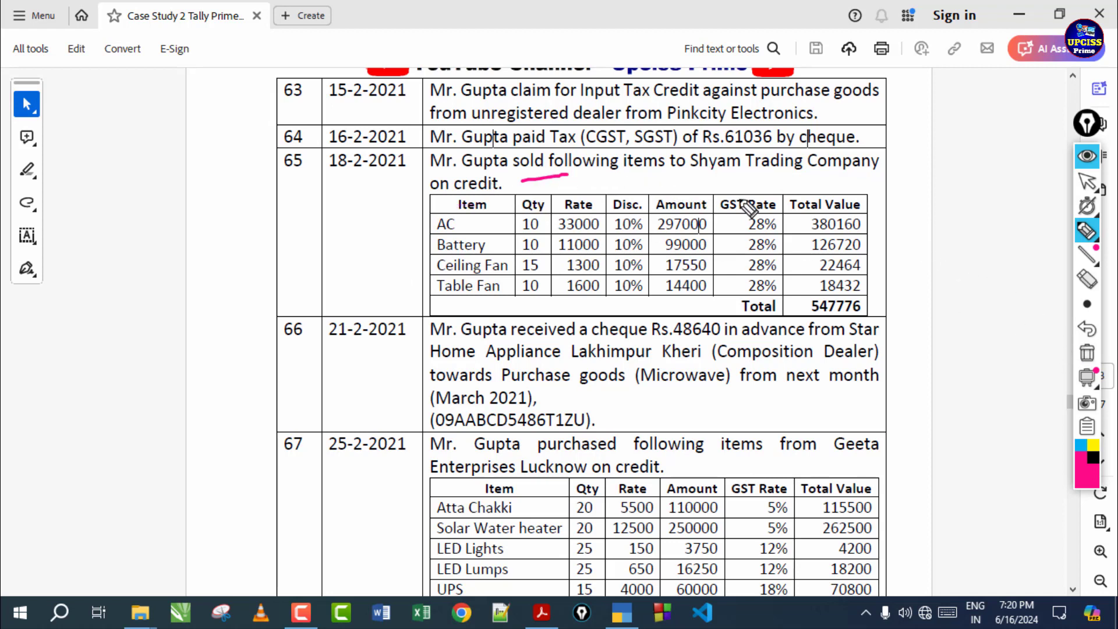
left_click(1086, 353)
left_click_drag(640, 187, 620, 198)
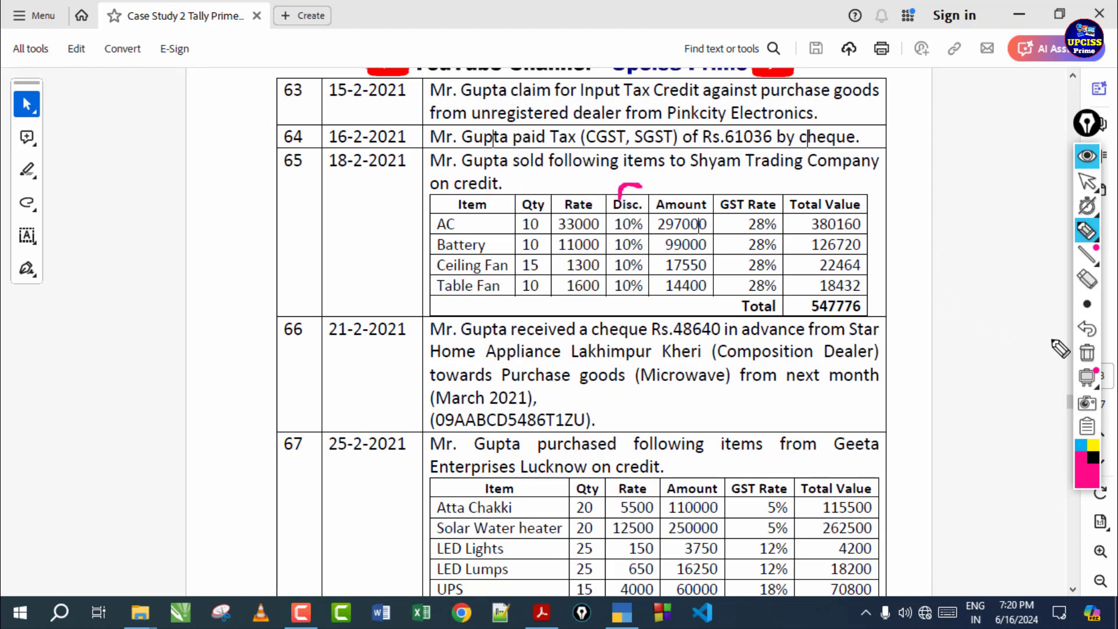
left_click(1075, 354)
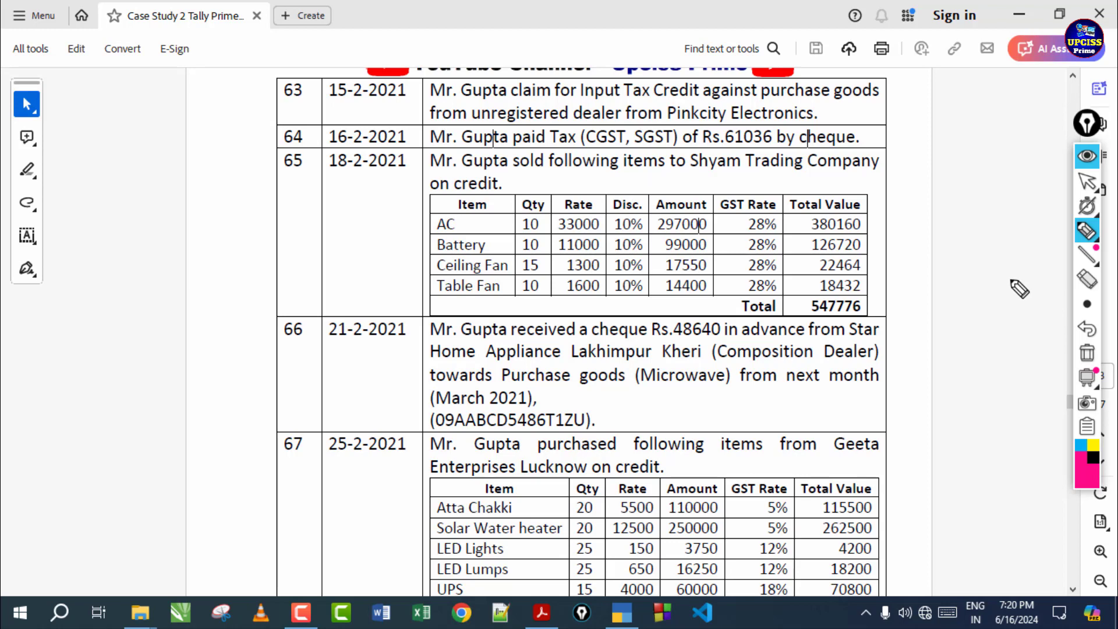
left_click(1086, 181)
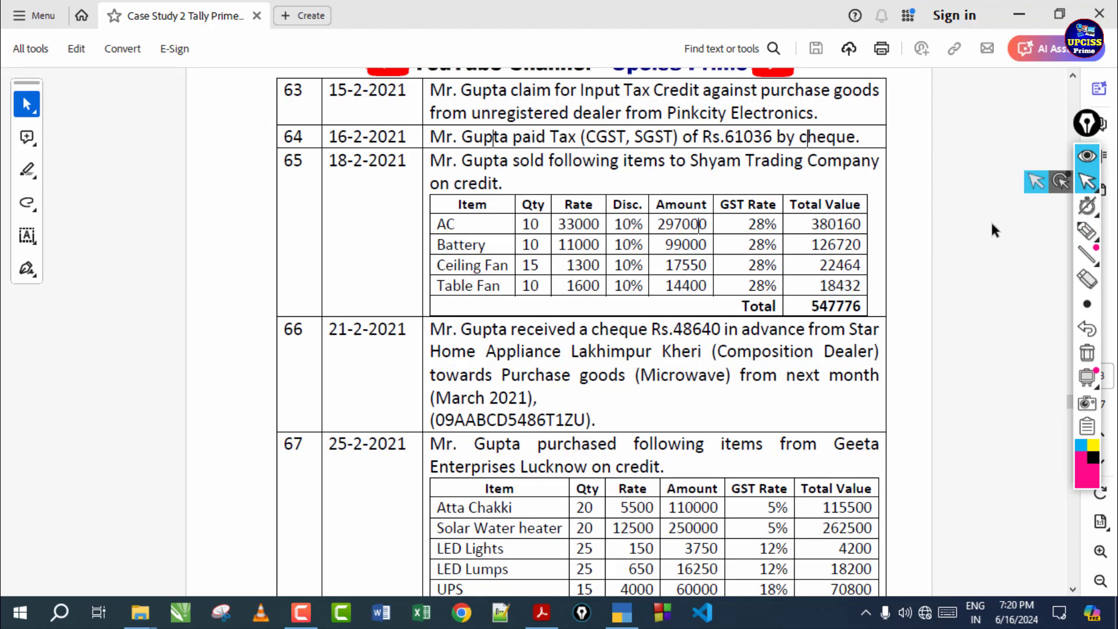
Step: Switch to TallyPrime and start a Sales voucher with Shyam Trading Company as the party account
left_click(621, 612)
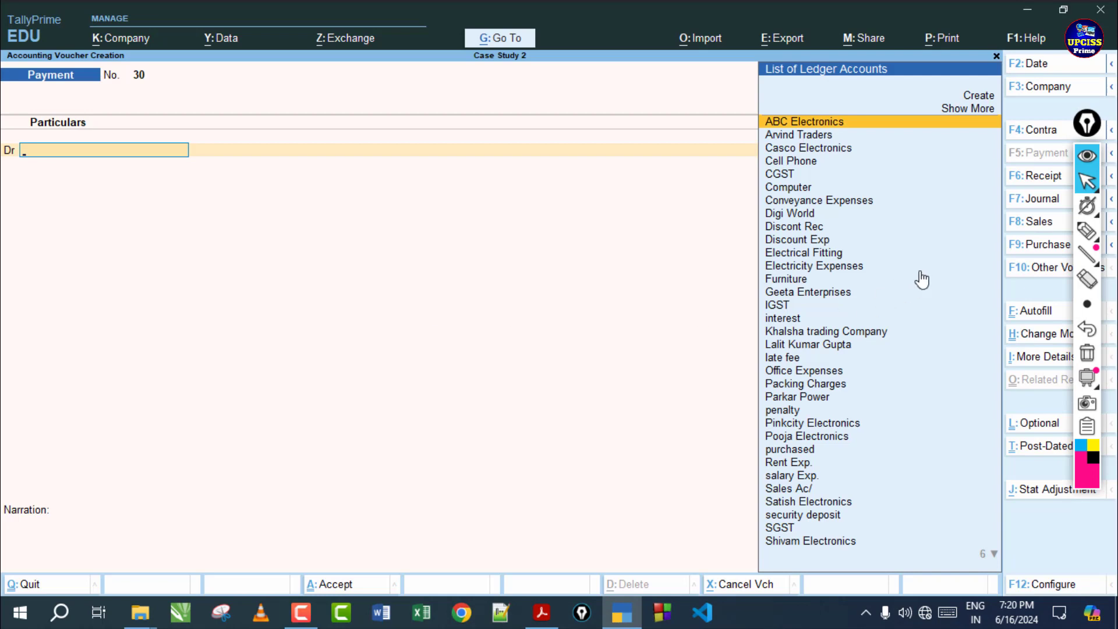
left_click(1032, 222)
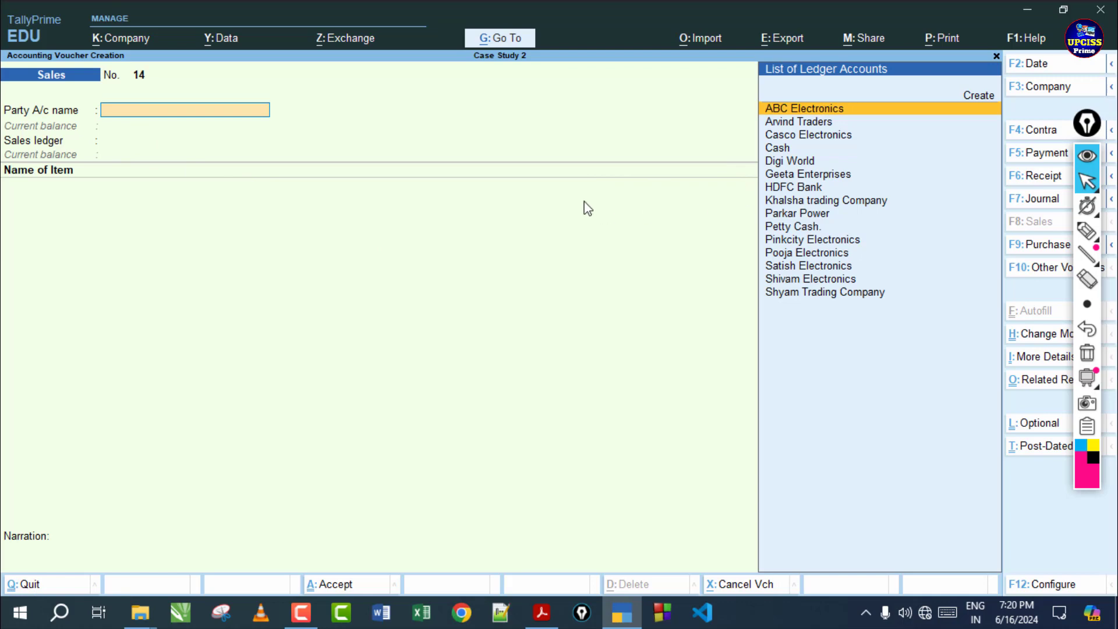
key("Down")
key("Down")
key("Down")
key("Down")
key("Down")
key("Down")
key("Down")
key("Down")
key("Down")
key("Down")
key("Down")
key("Down")
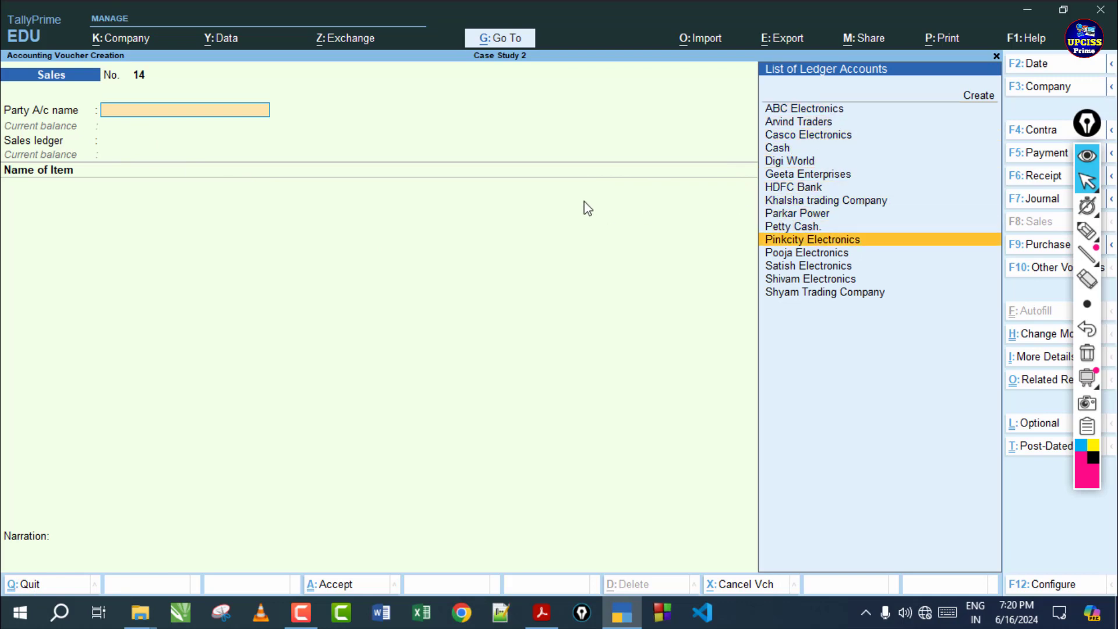
key("Down")
key("Down")
key("Return")
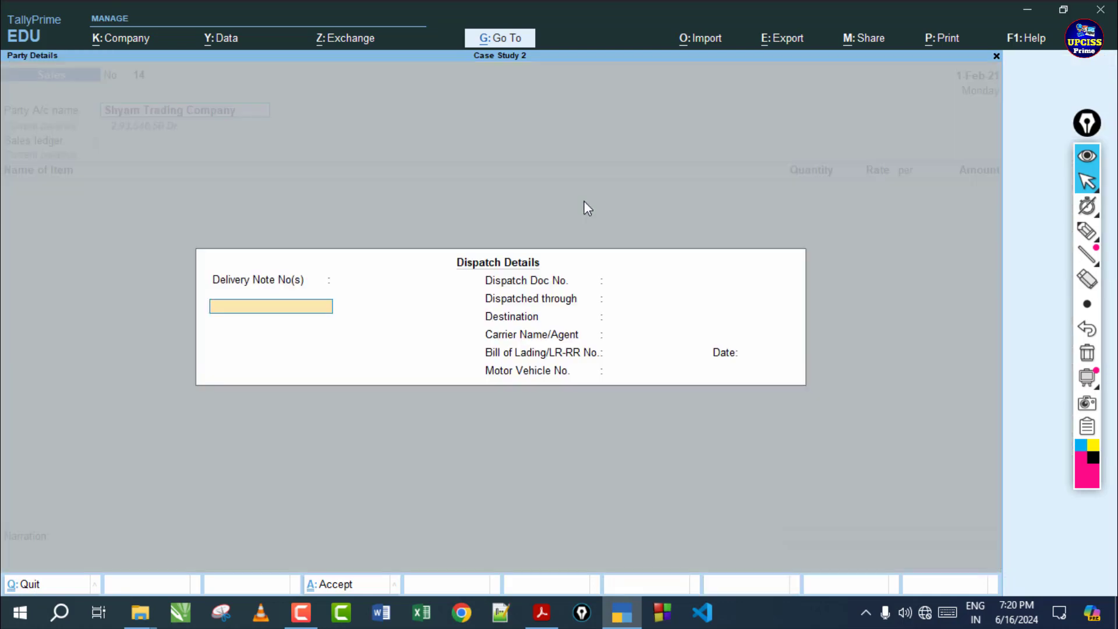
Step: Accept the dispatch and party details as they are and choose Sales Ac/ as the sales ledger
key("ctrl+a")
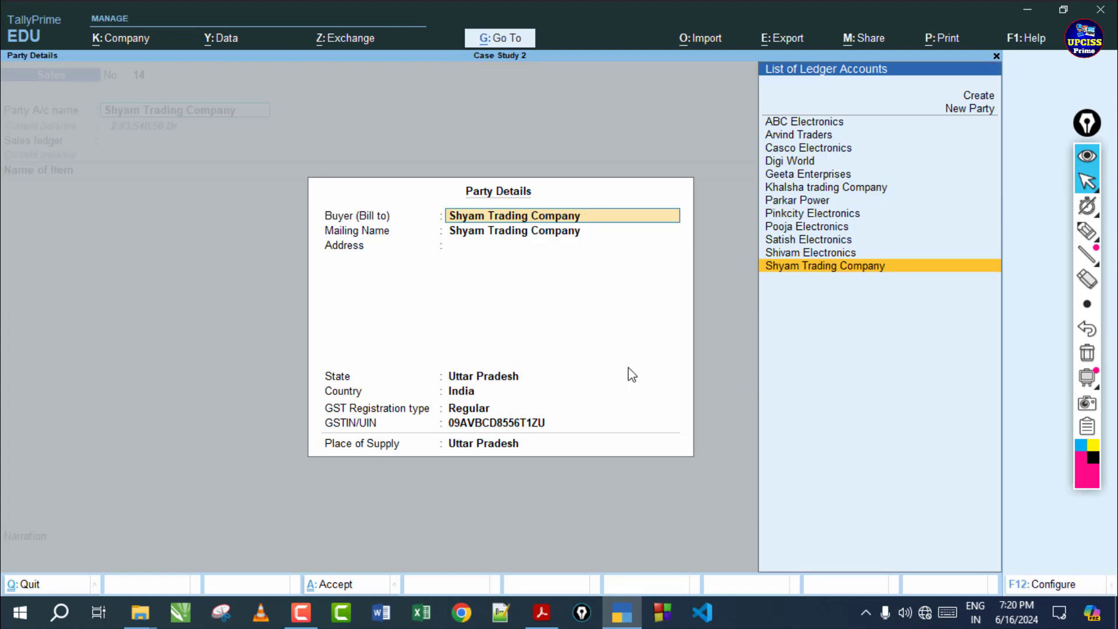
key("ctrl")
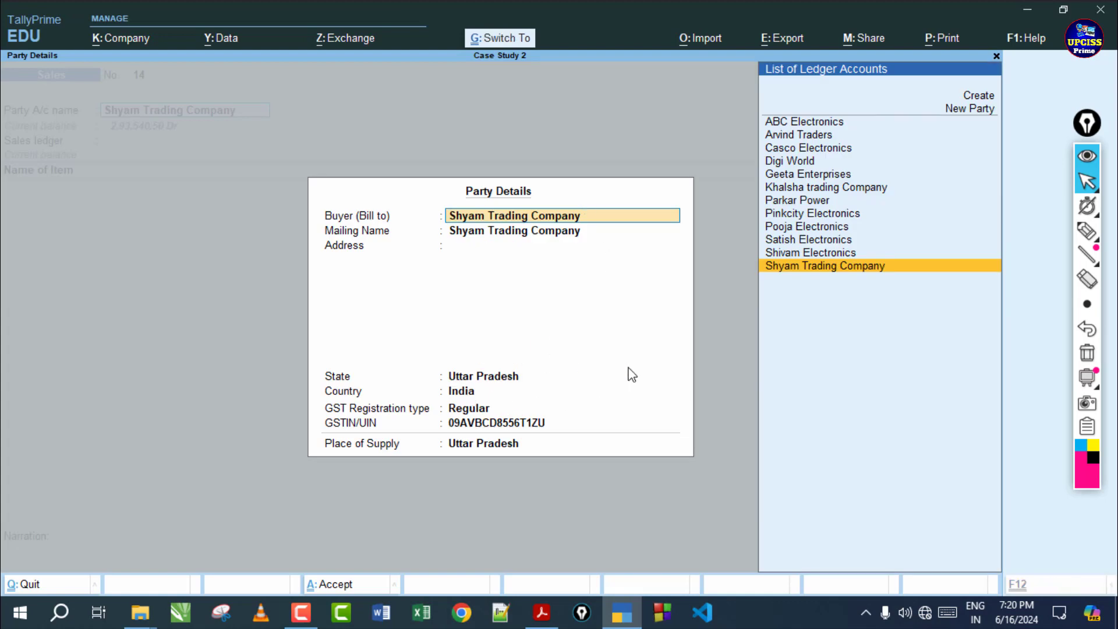
key("ctrl+a")
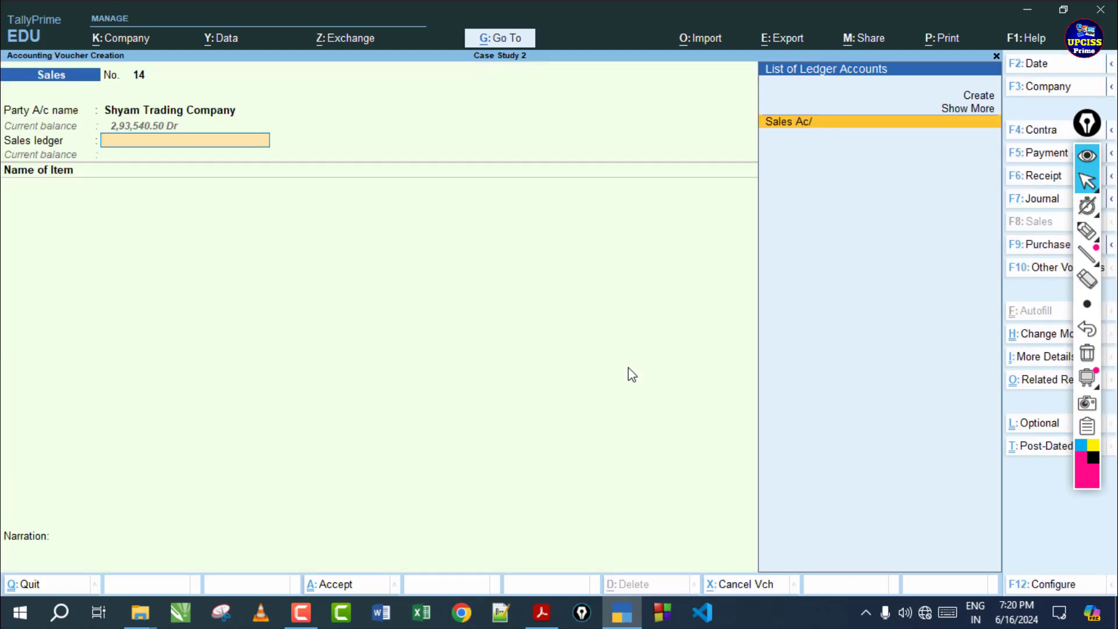
key("Return")
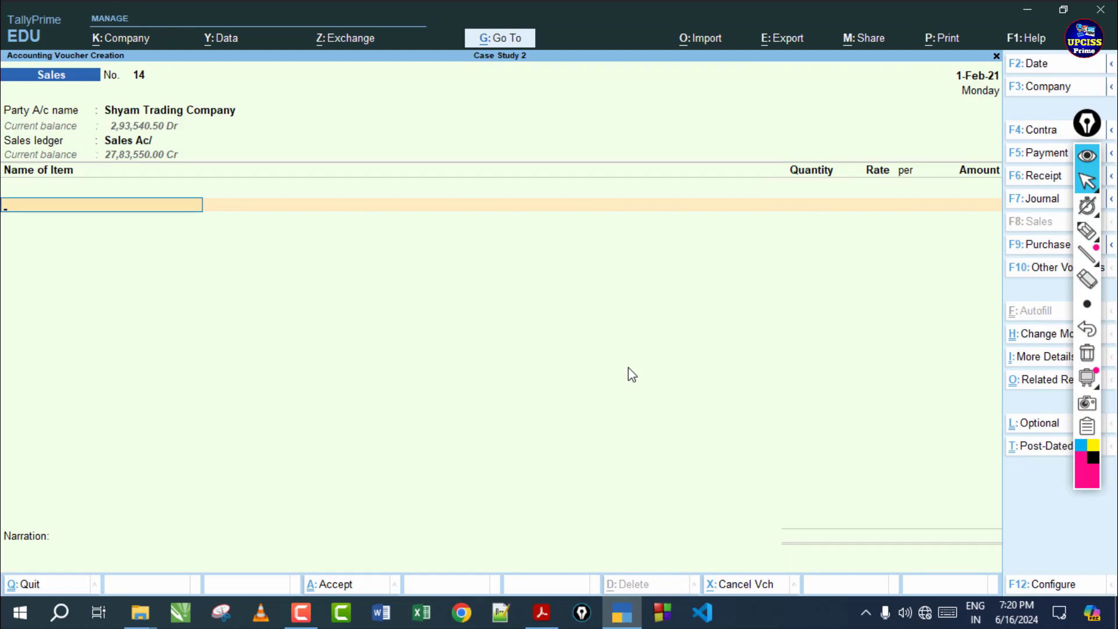
Step: Set Use Discount column in invoices to Yes in the company features and save them
key("F11")
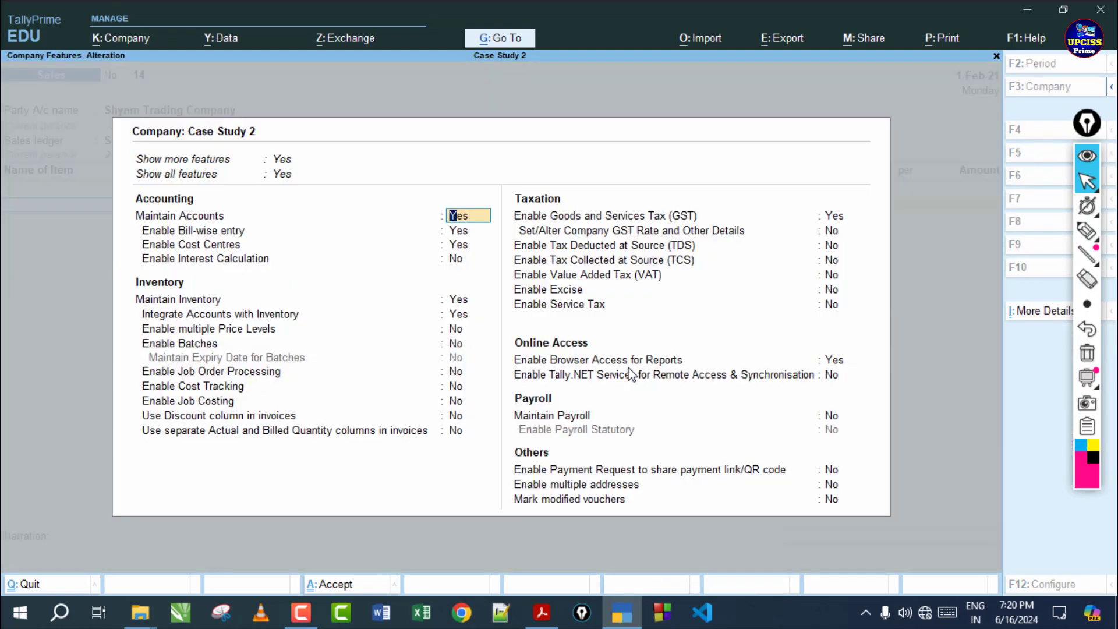
left_click(1086, 231)
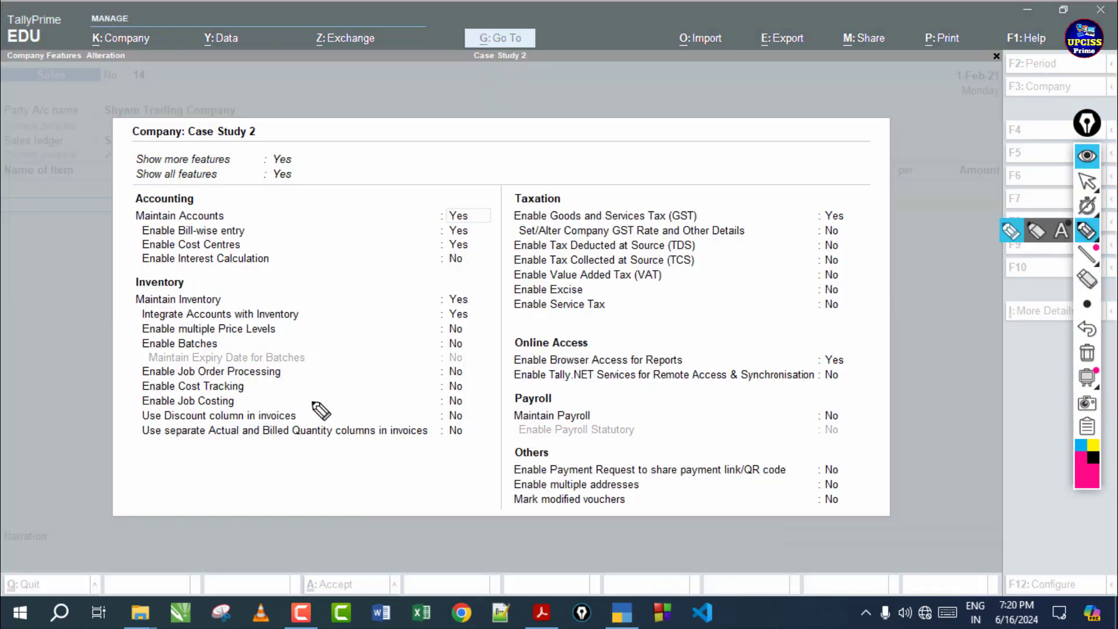
left_click_drag(306, 413, 358, 414)
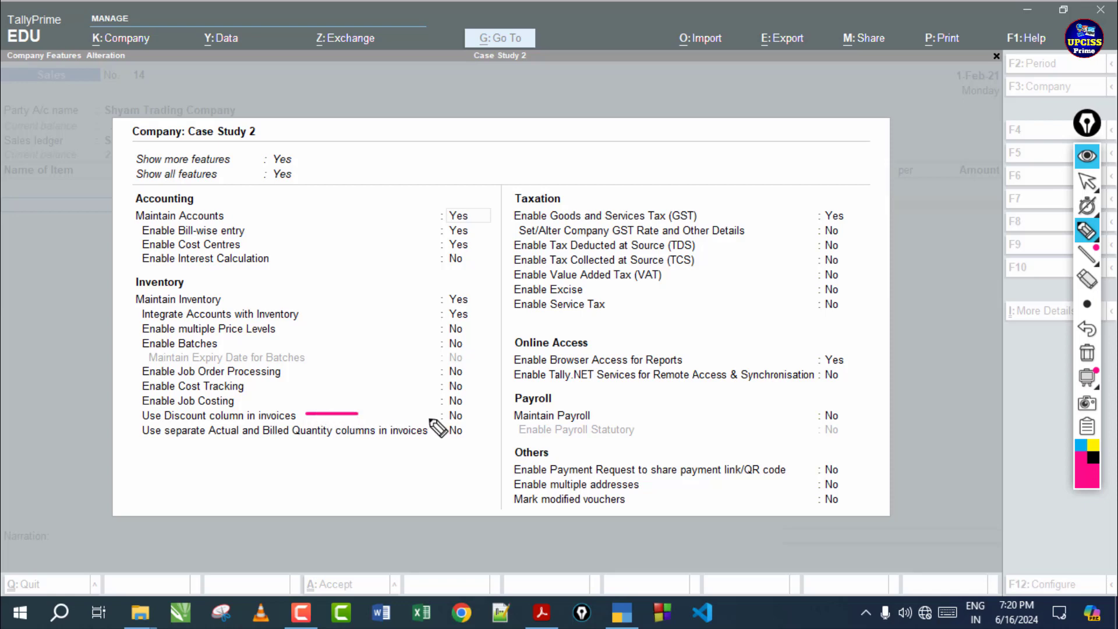
mouse_move(438, 429)
left_mouse_down()
mouse_move(451, 417)
mouse_move(468, 422)
mouse_move(422, 419)
left_mouse_up()
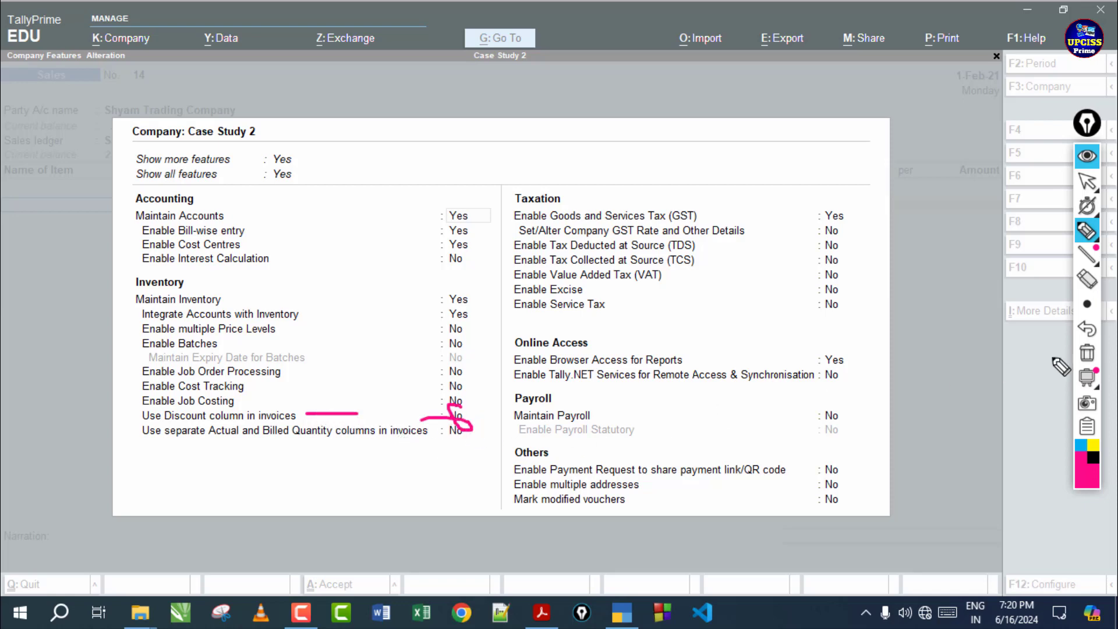
left_click(1086, 353)
left_click(1086, 181)
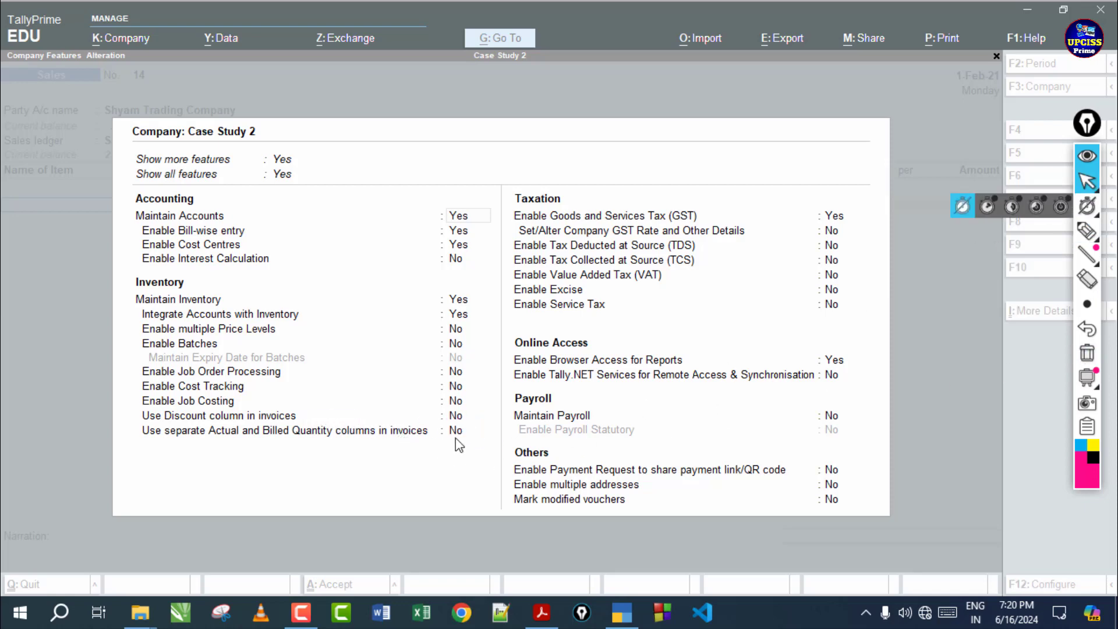
left_click(459, 415)
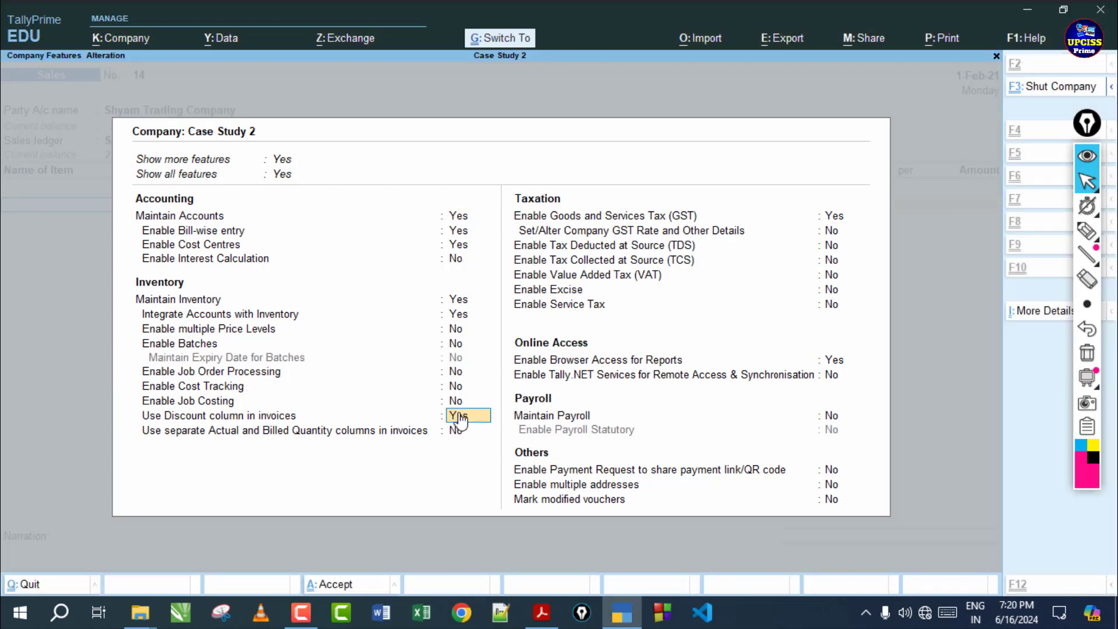
key("ctrl+a")
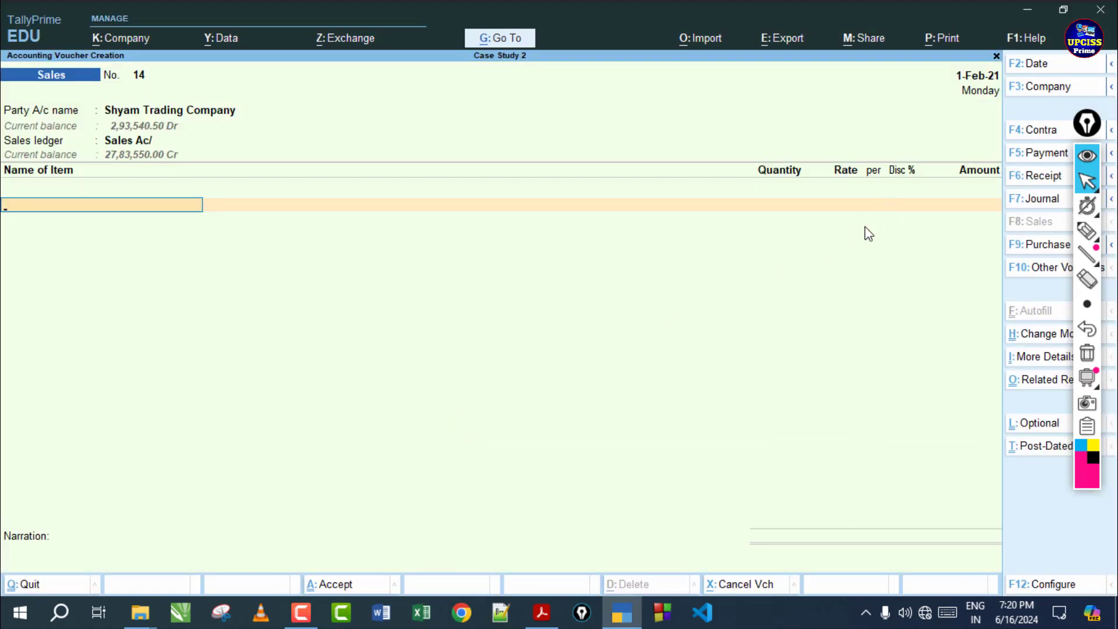
Step: Check the AC line of entry 65 in the case study PDF and add AC from Nirmal Nagar to the TallyPrime sales voucher
left_click(541, 612)
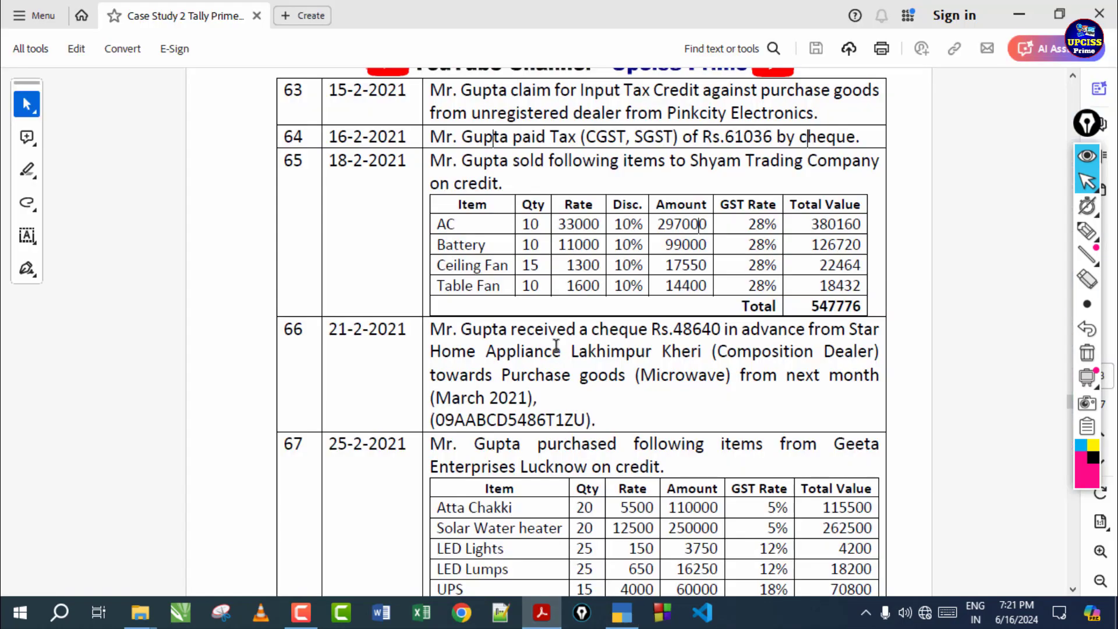
left_click_drag(436, 224, 600, 224)
left_click(509, 204)
left_click(572, 203)
left_click(523, 224)
left_click(635, 620)
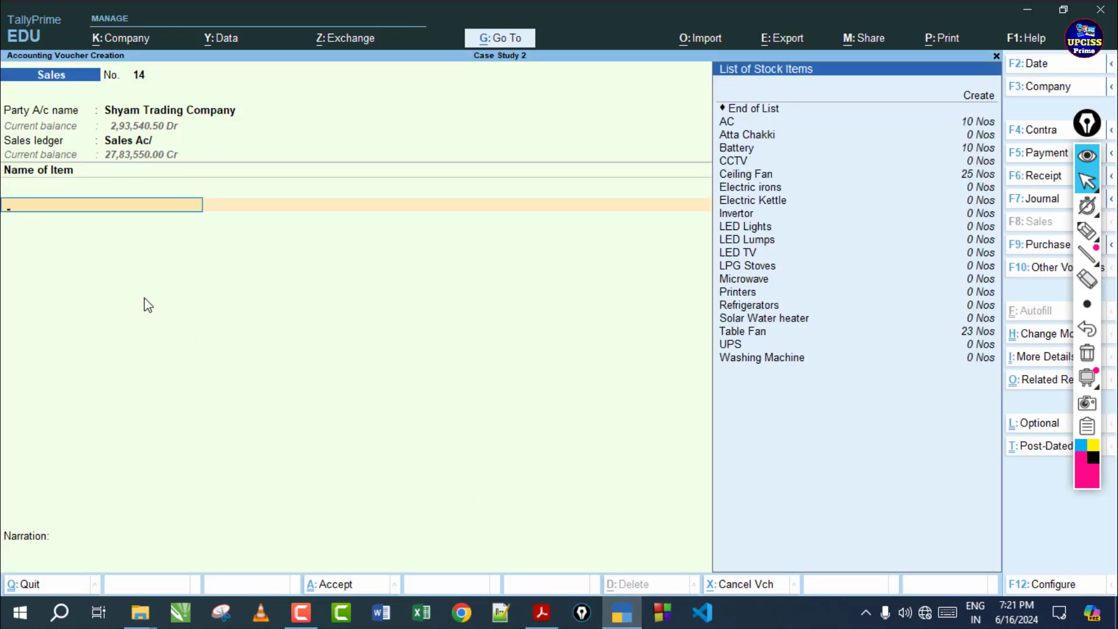
key("Return")
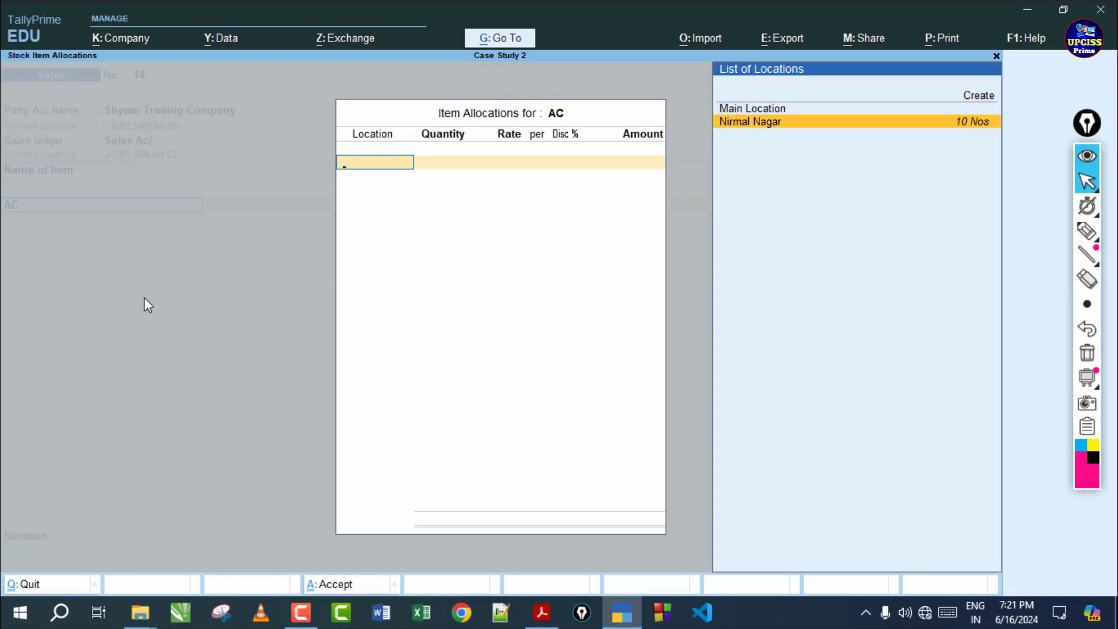
key("Return")
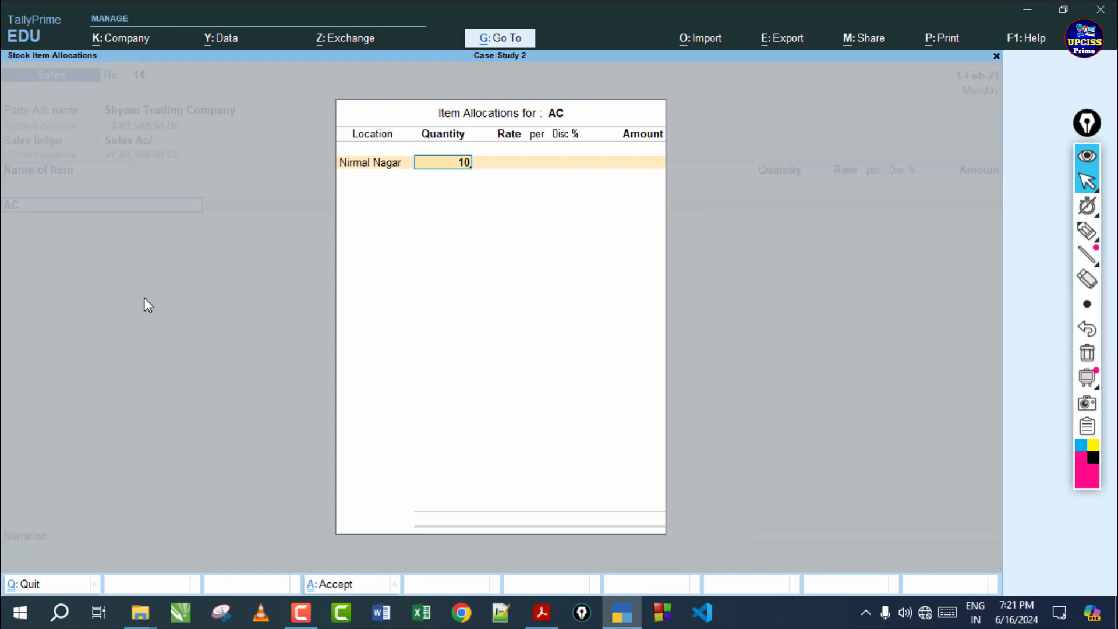
Step: Set the AC allocation to a quantity of 10 Nos at a rate of 33000
type("10")
key("Return")
type("33,00")
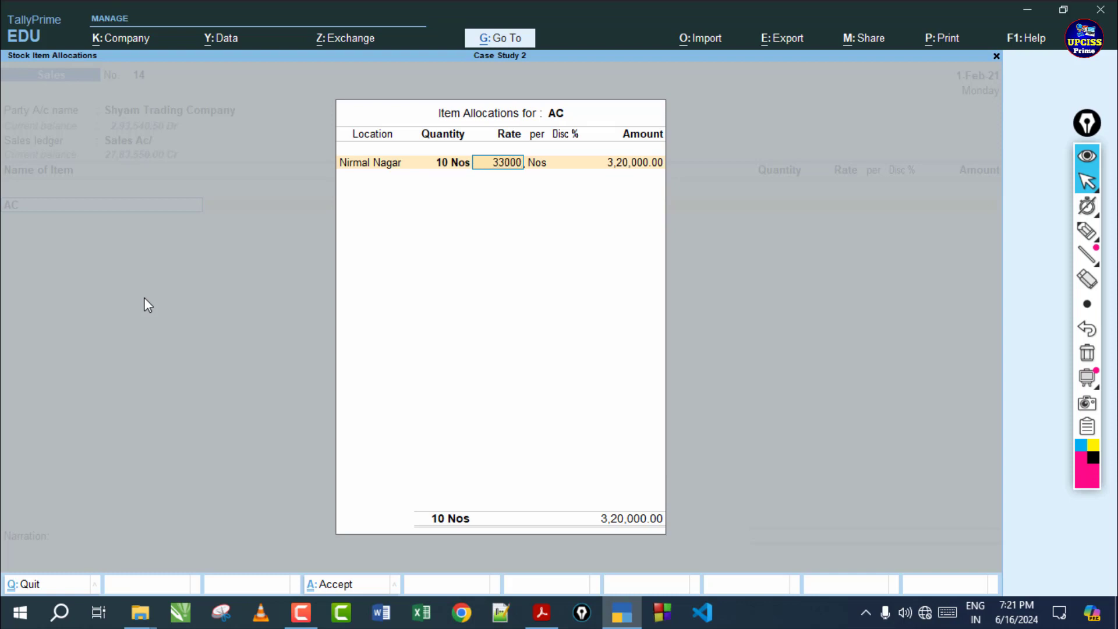
type("0")
key("Return")
key("Return")
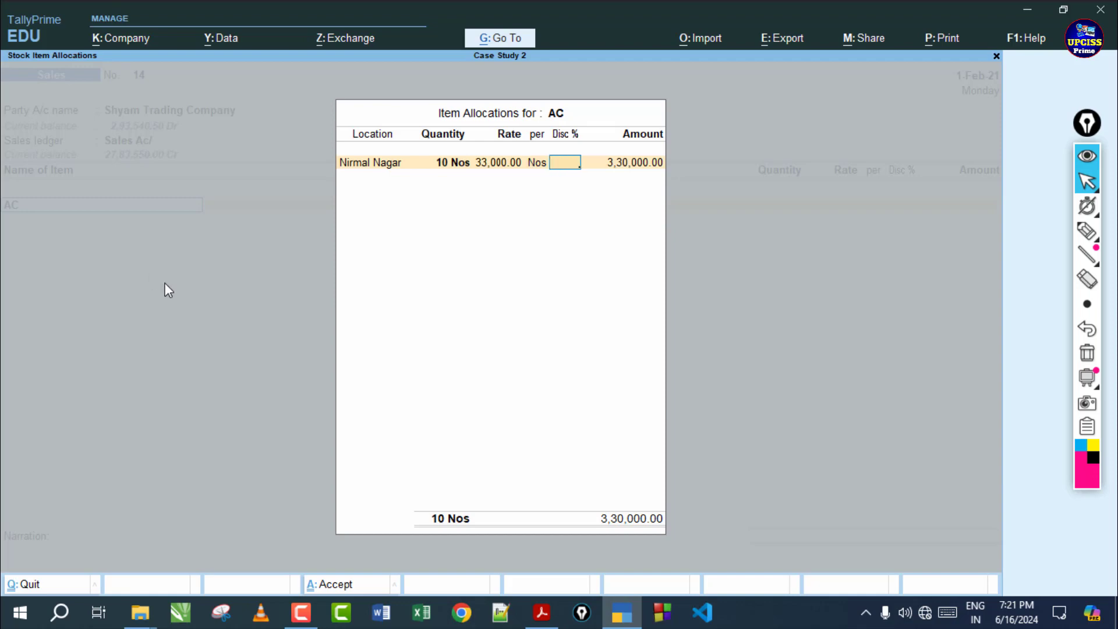
Step: Check the AC discount in the case study PDF and enter a 10% discount for AC in TallyPrime
left_click(541, 611)
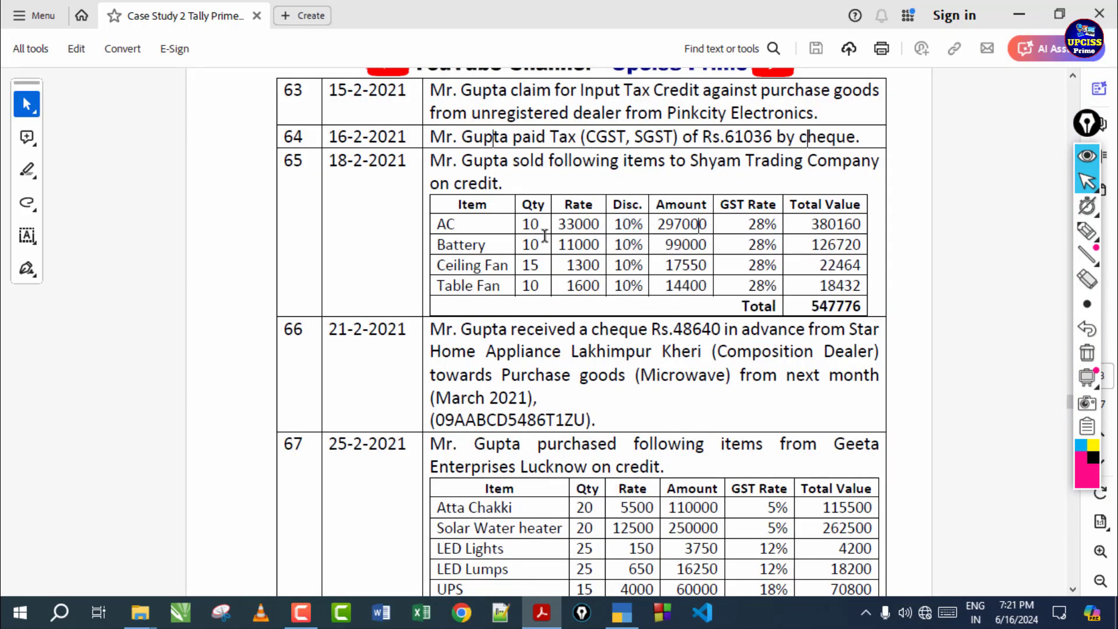
left_click(622, 612)
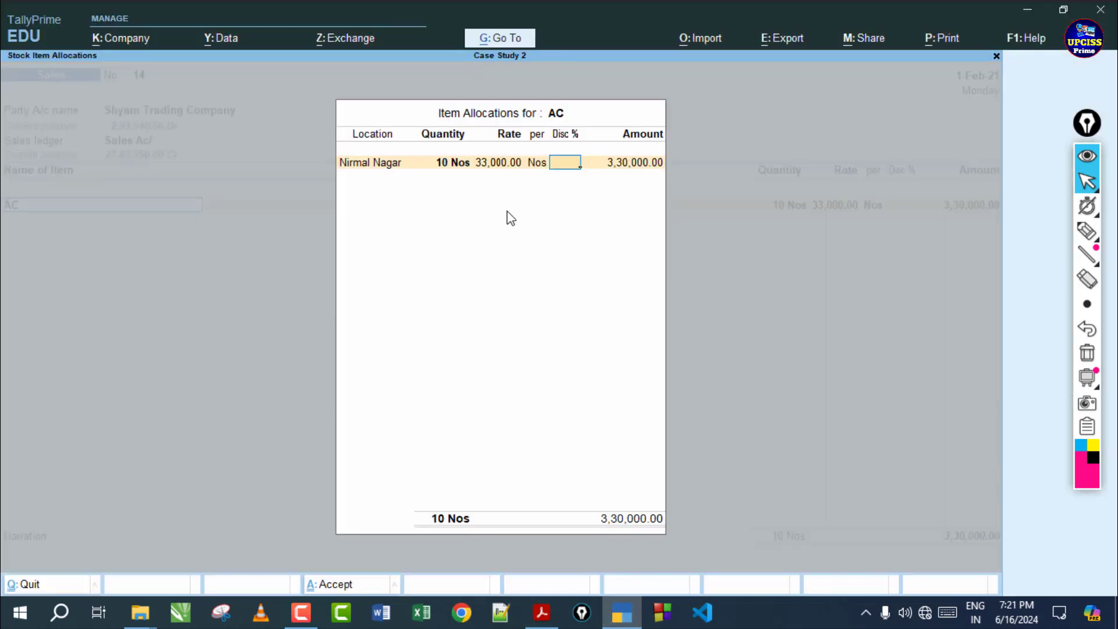
key("Return")
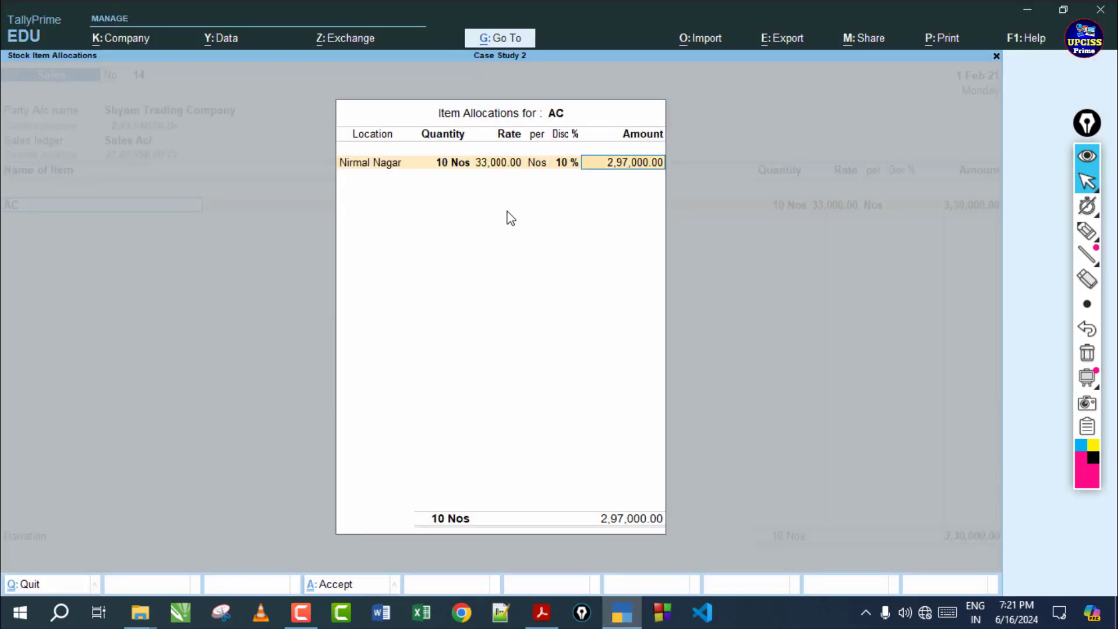
Step: Accept the AC line with its 10% discount and check the remaining items of entry 65 in the case study PDF
key("Return")
key("Return")
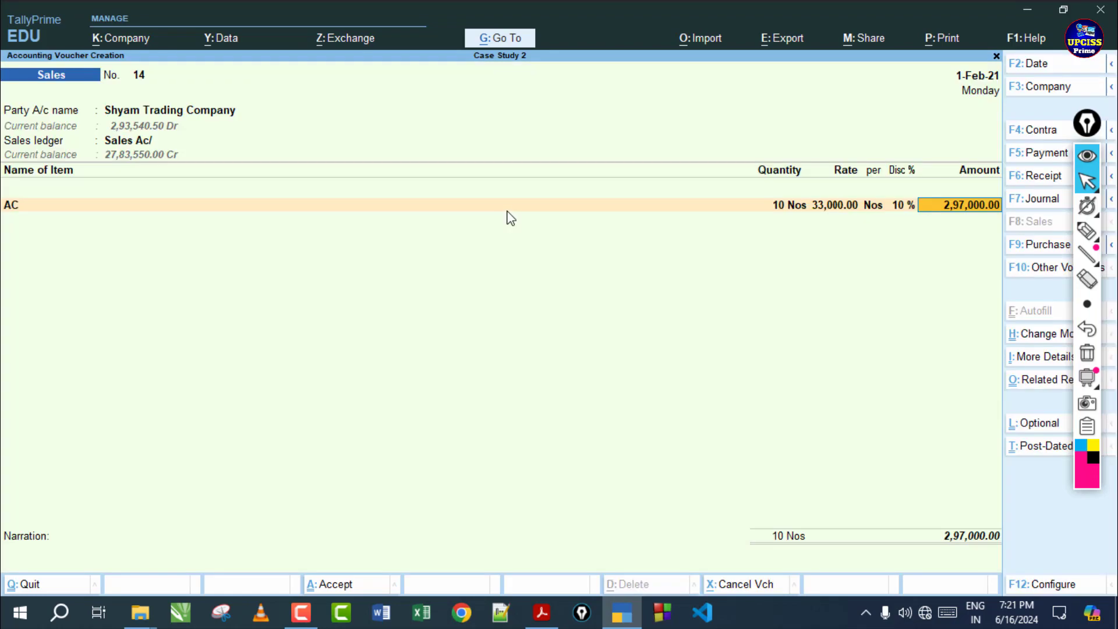
key("Return")
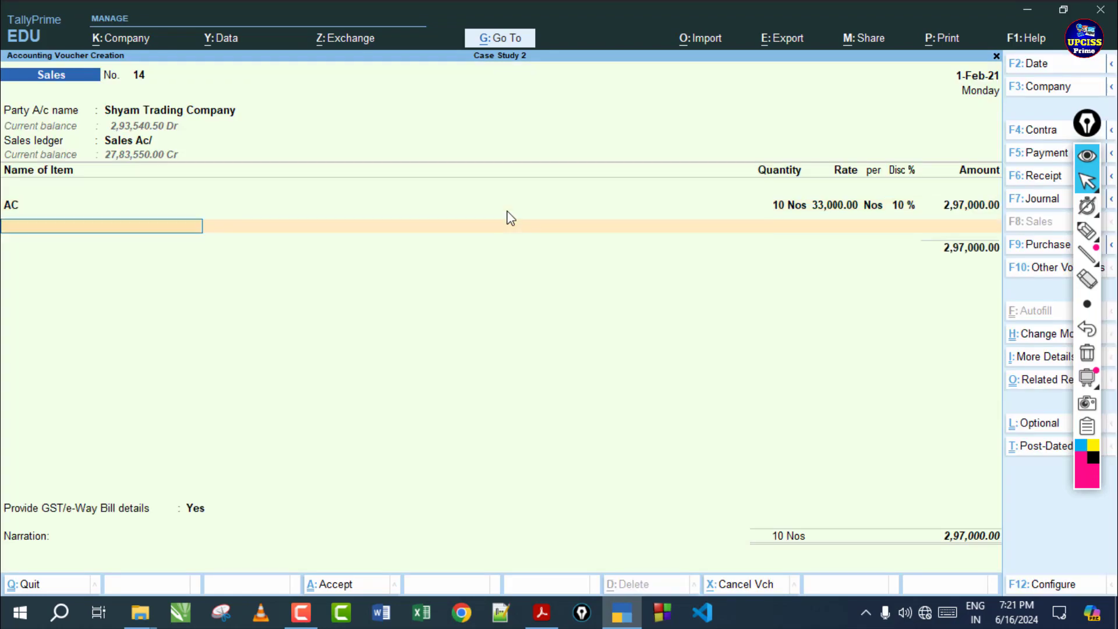
left_click(542, 612)
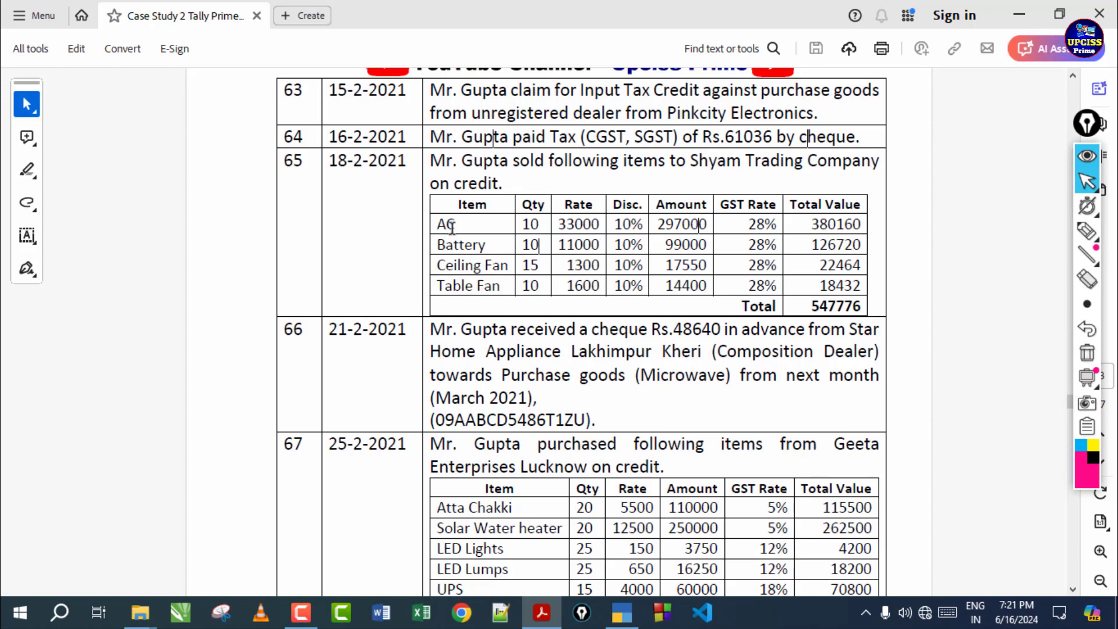
key("alt+Tab")
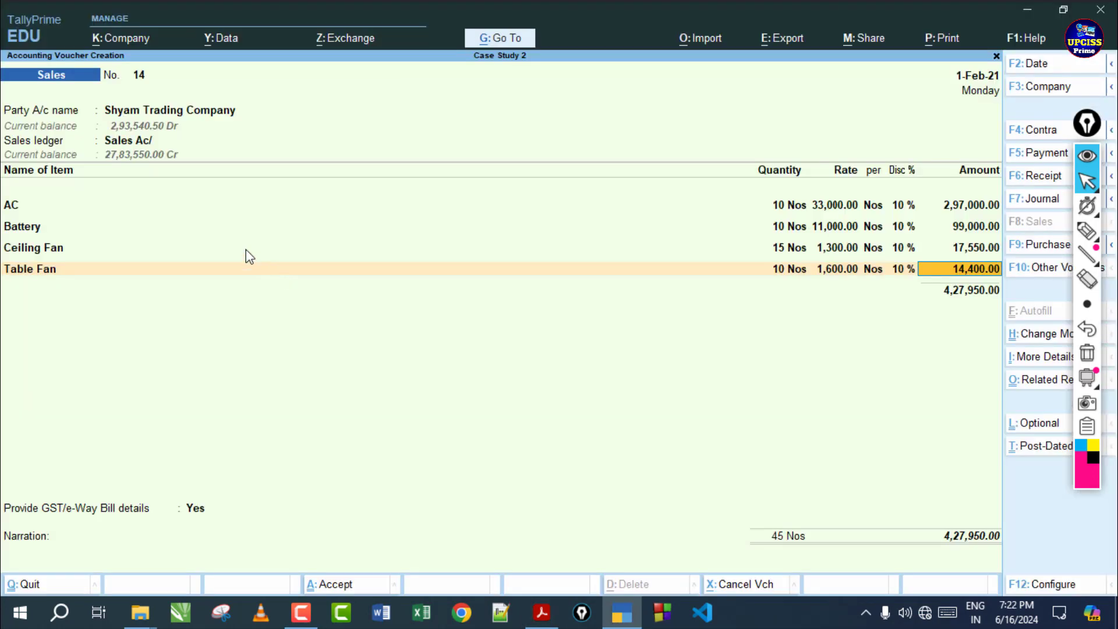
left_click(541, 612)
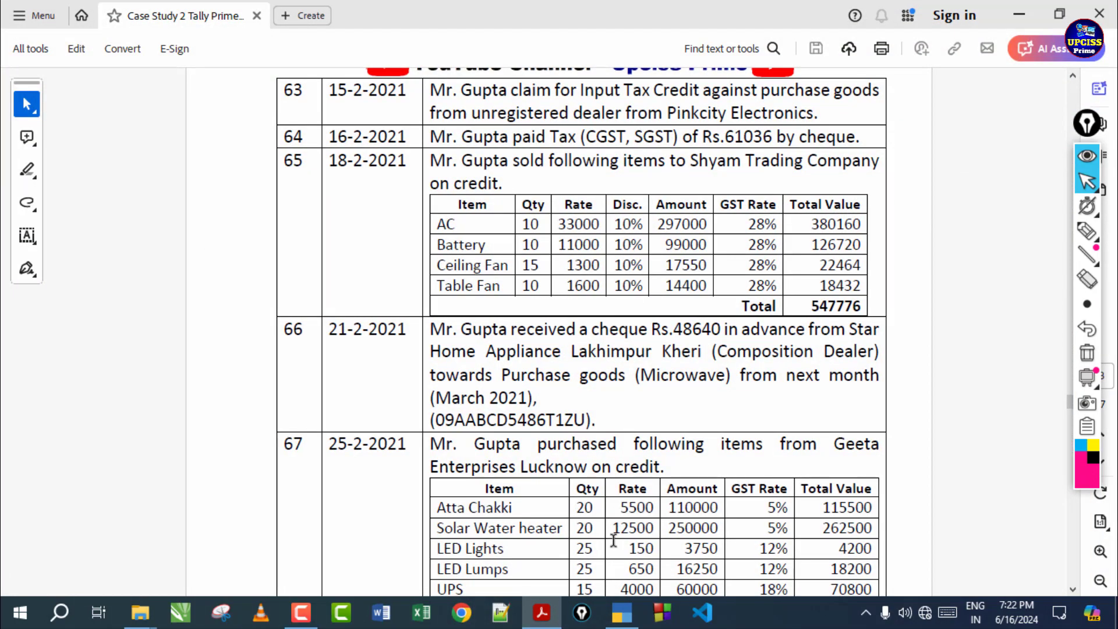
left_click(633, 606)
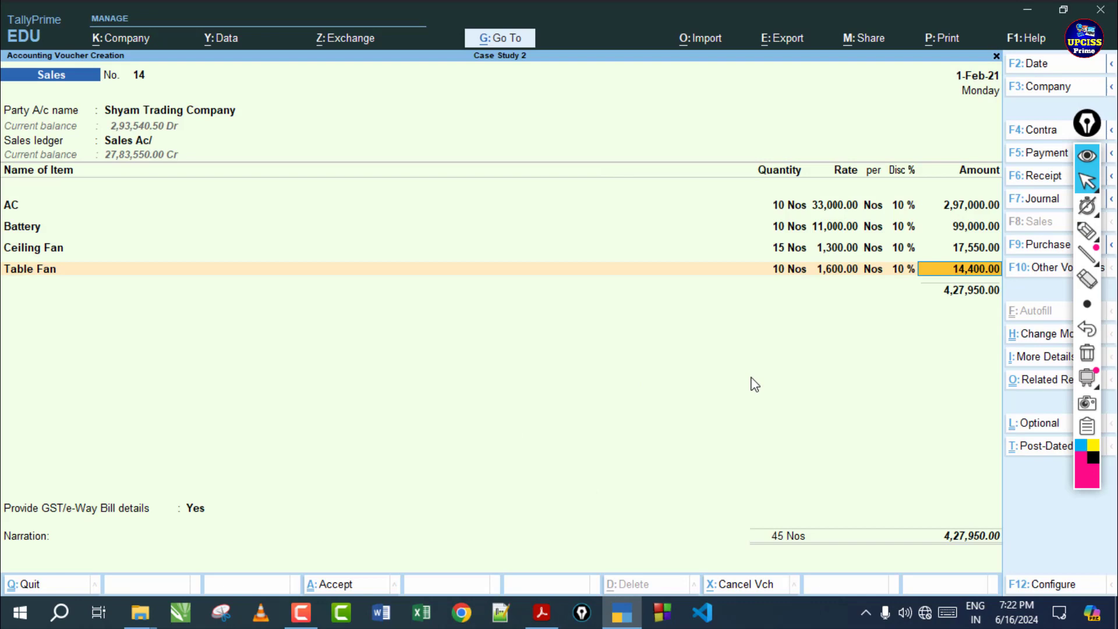
Step: End the item list after Table Fan and add the CGST and SGST ledgers to the sales voucher
key("Return")
key("Return")
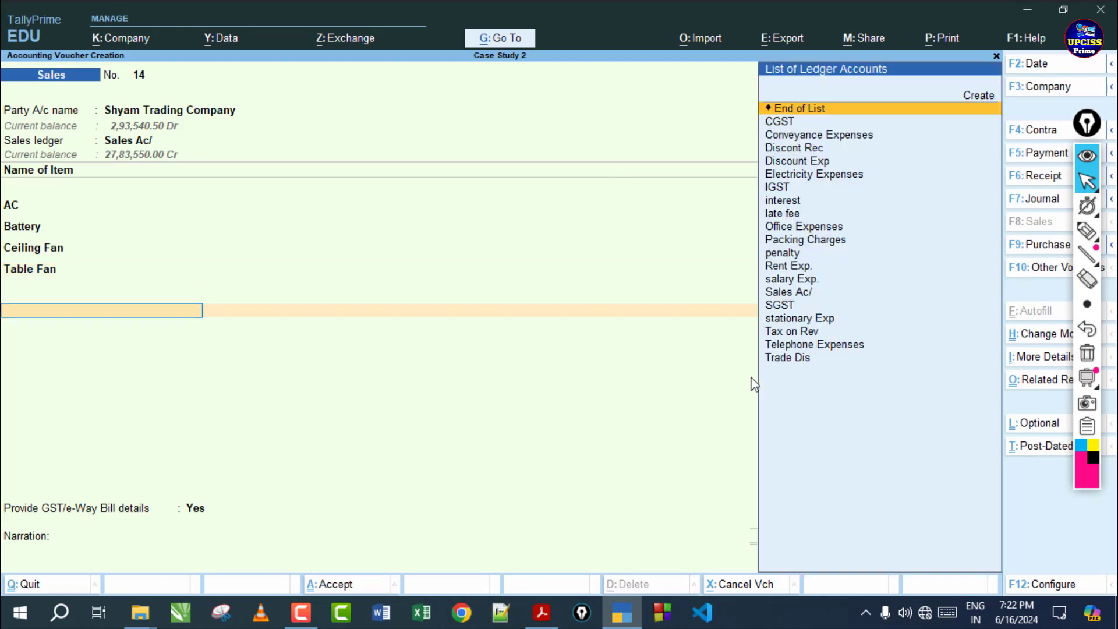
key("Down")
key("Return")
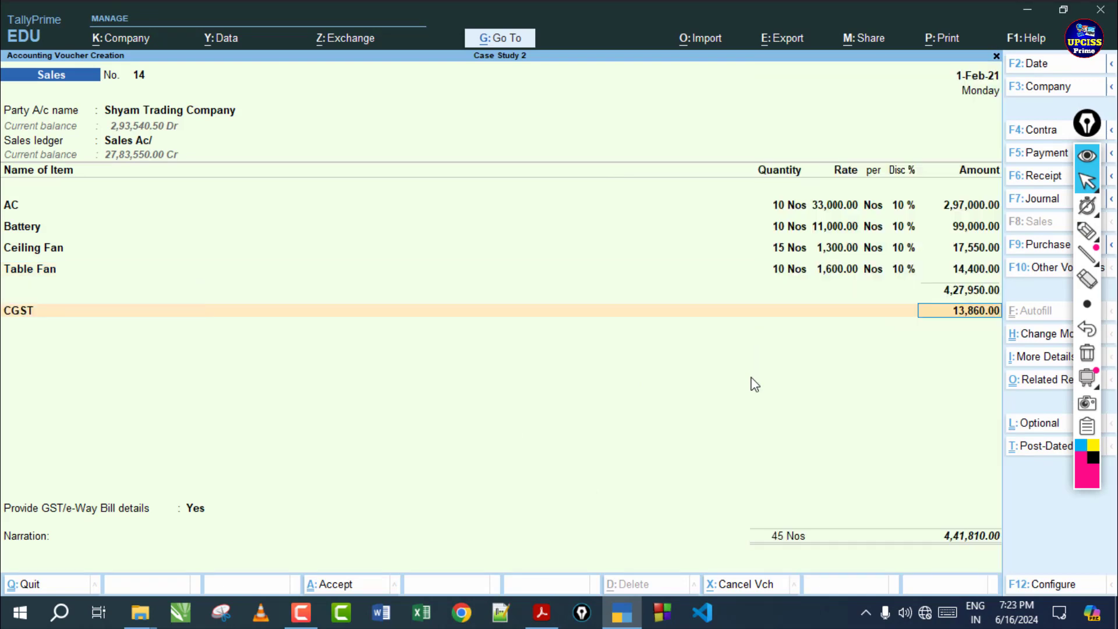
key("Return")
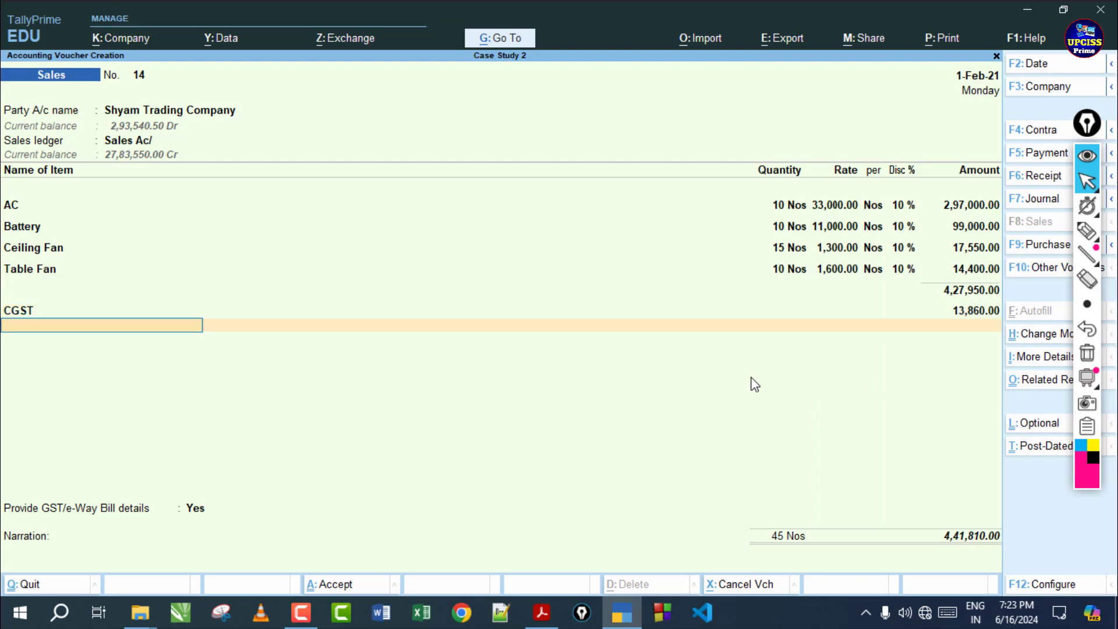
type("S")
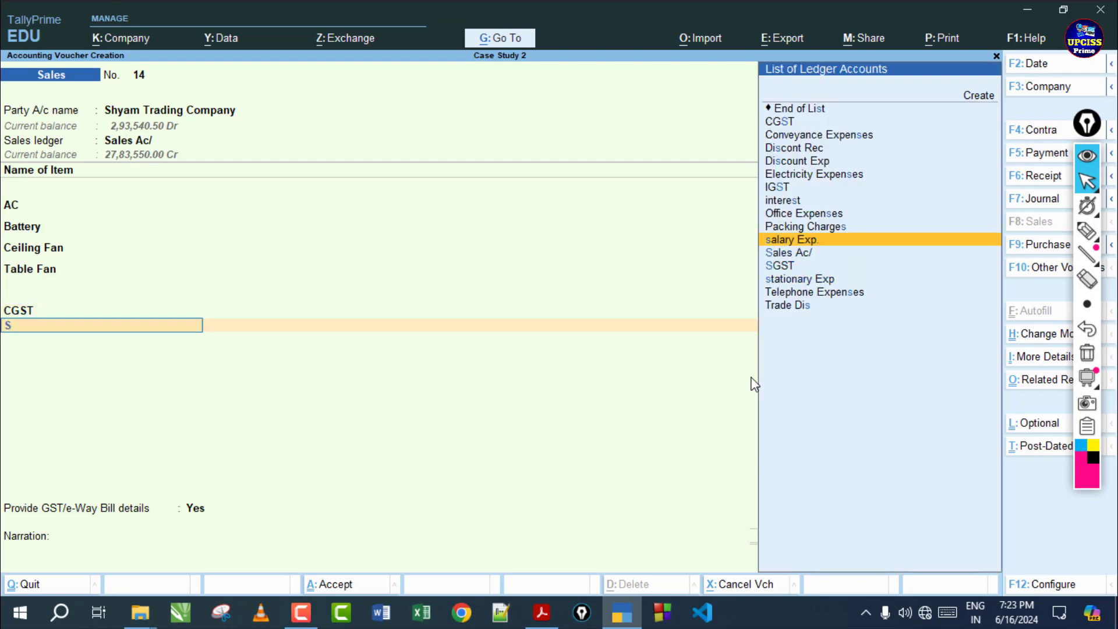
type("G")
key("Return")
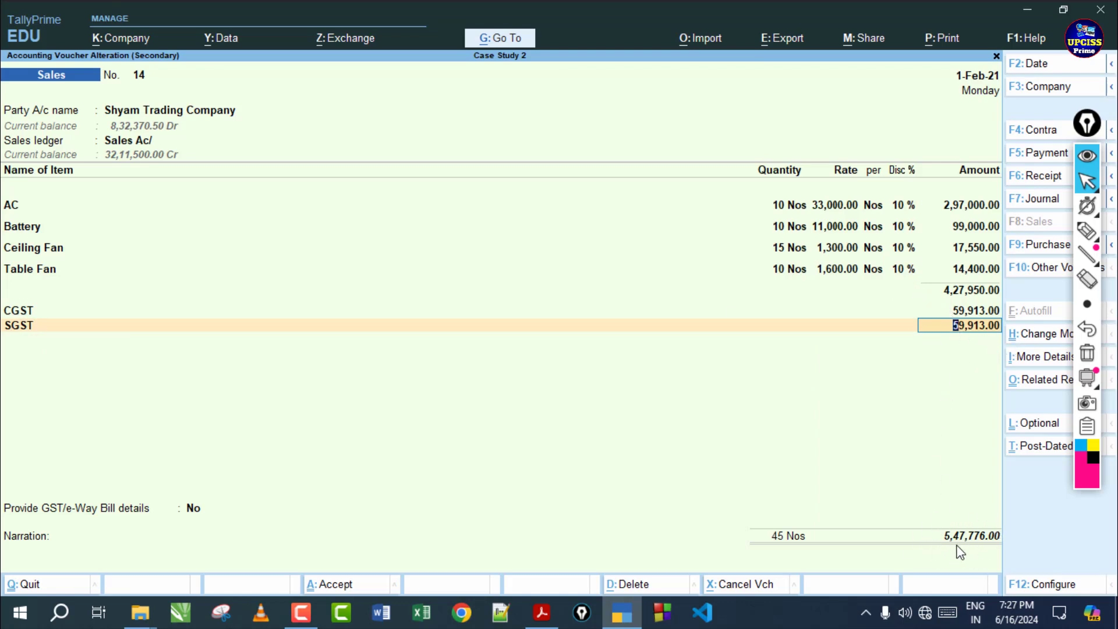
Step: Check entry 65's total in the case study PDF, then save the sales voucher in TallyPrime, agreeing to send its details for e-Way Bill generation
left_click(542, 612)
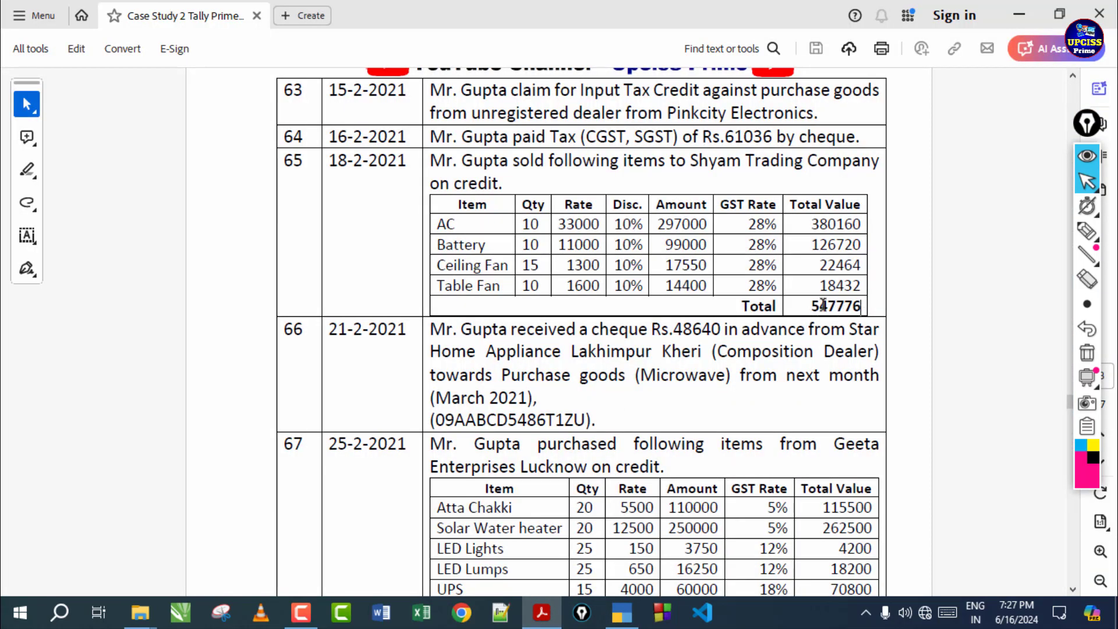
left_click(622, 612)
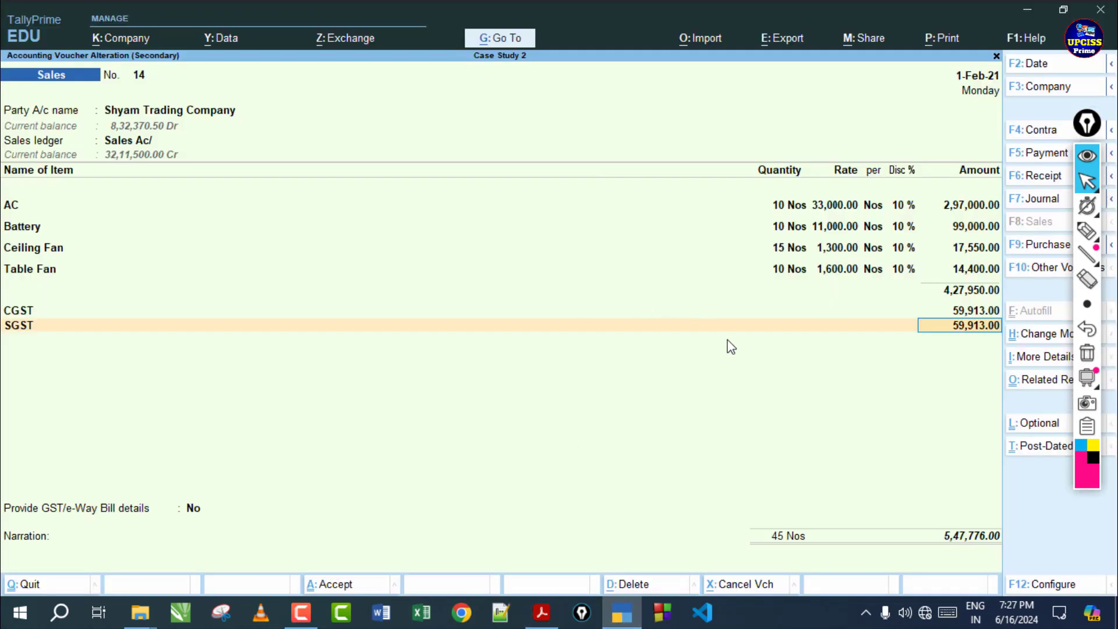
key("ctrl+a")
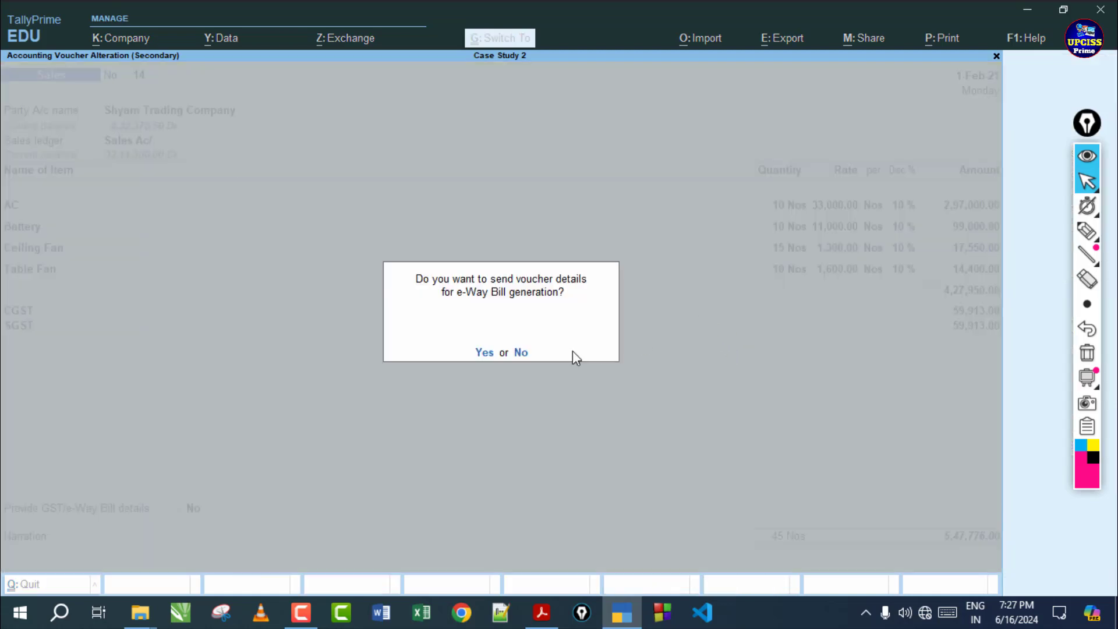
key("Return")
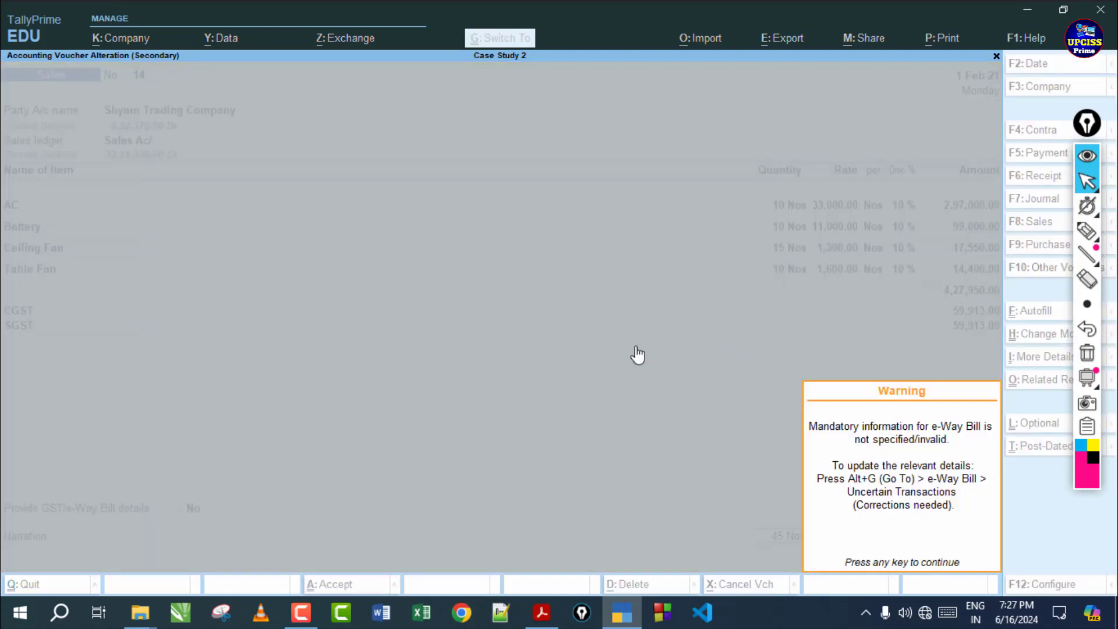
key("Return")
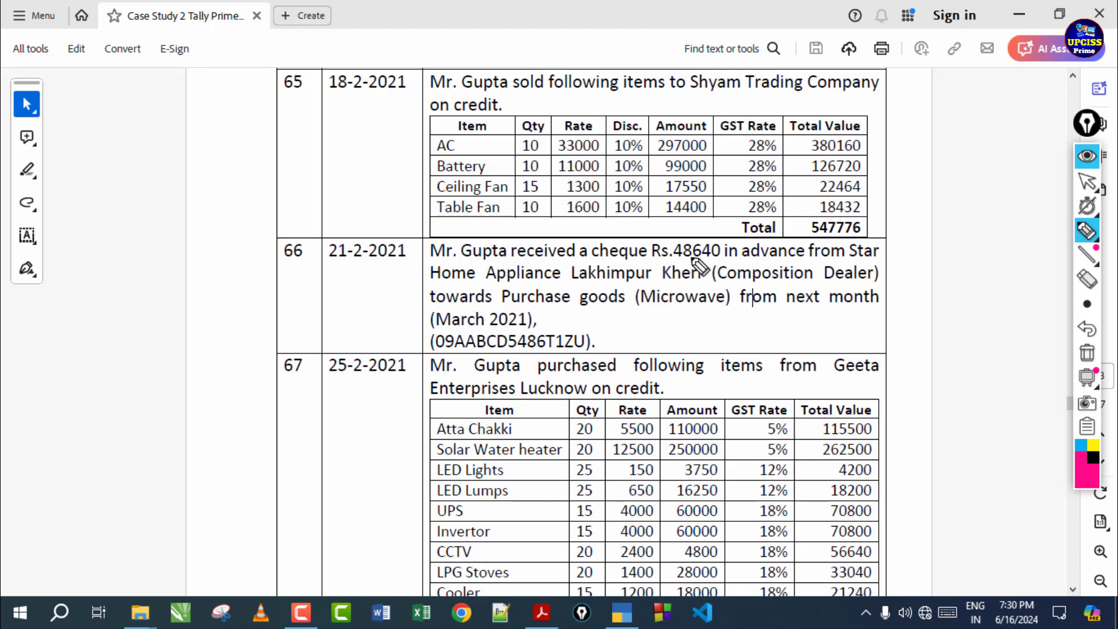
Step: Examine entry 66 in the case study PDF, temporarily marking the cheque amount, the Microwave purchase and the party Star Home Appliance
left_click_drag(668, 258, 720, 258)
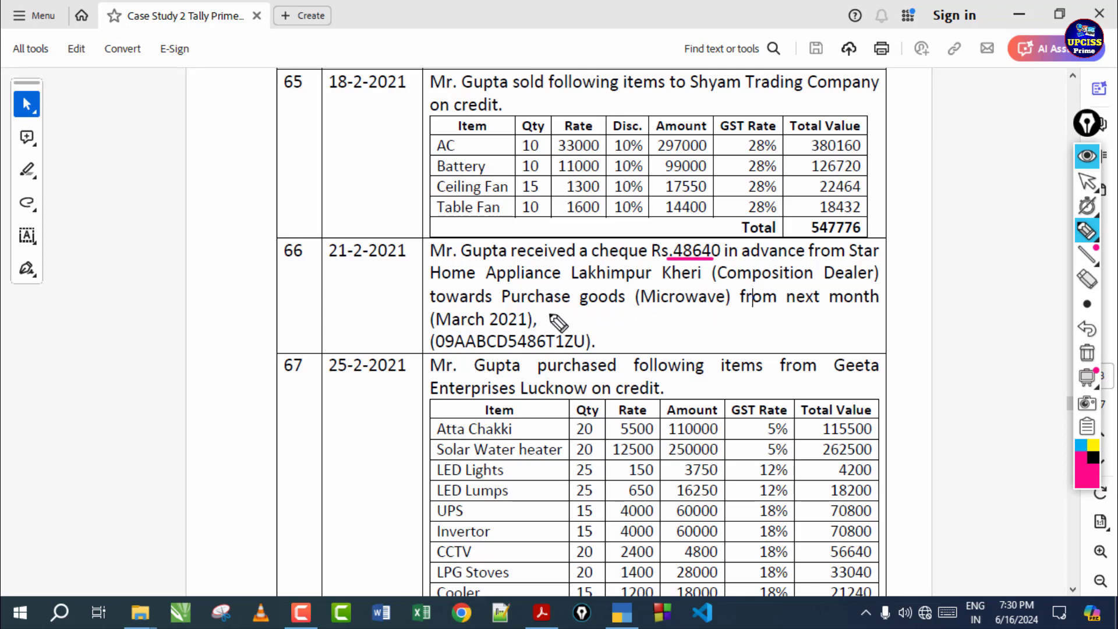
left_click_drag(500, 309, 856, 311)
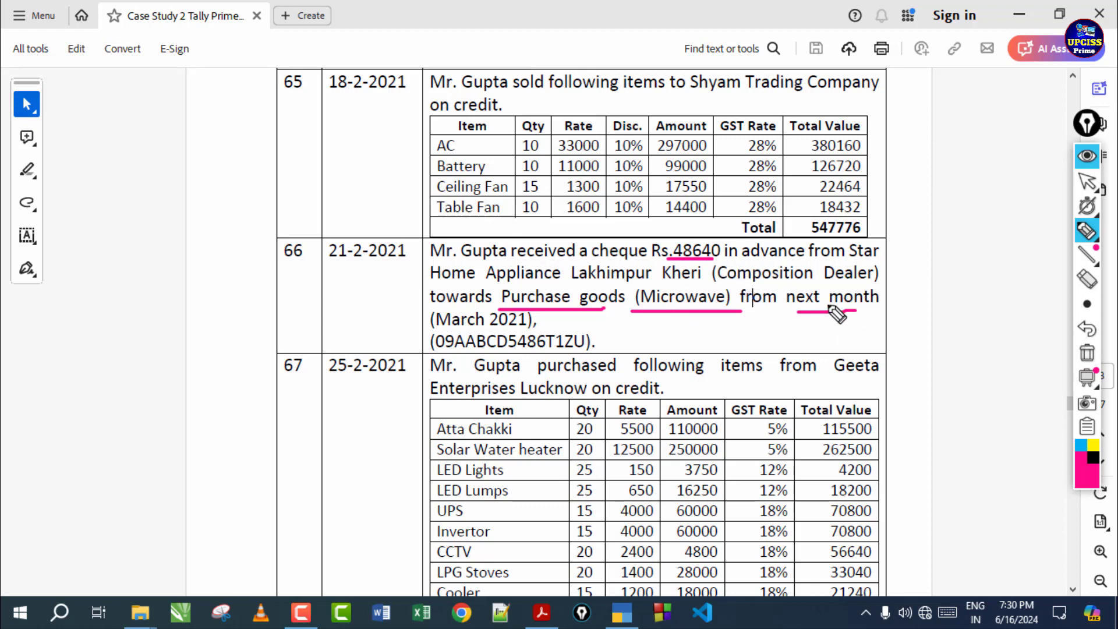
left_click(1086, 353)
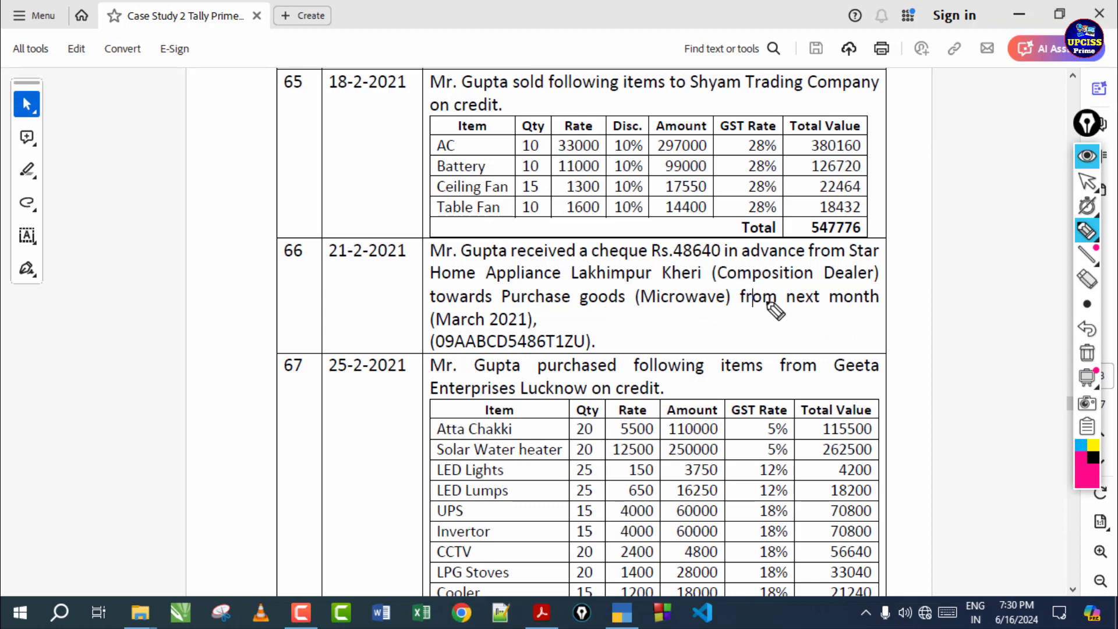
mouse_move(826, 147)
left_mouse_down()
mouse_move(831, 191)
mouse_move(841, 175)
mouse_move(879, 192)
mouse_move(928, 191)
left_mouse_up()
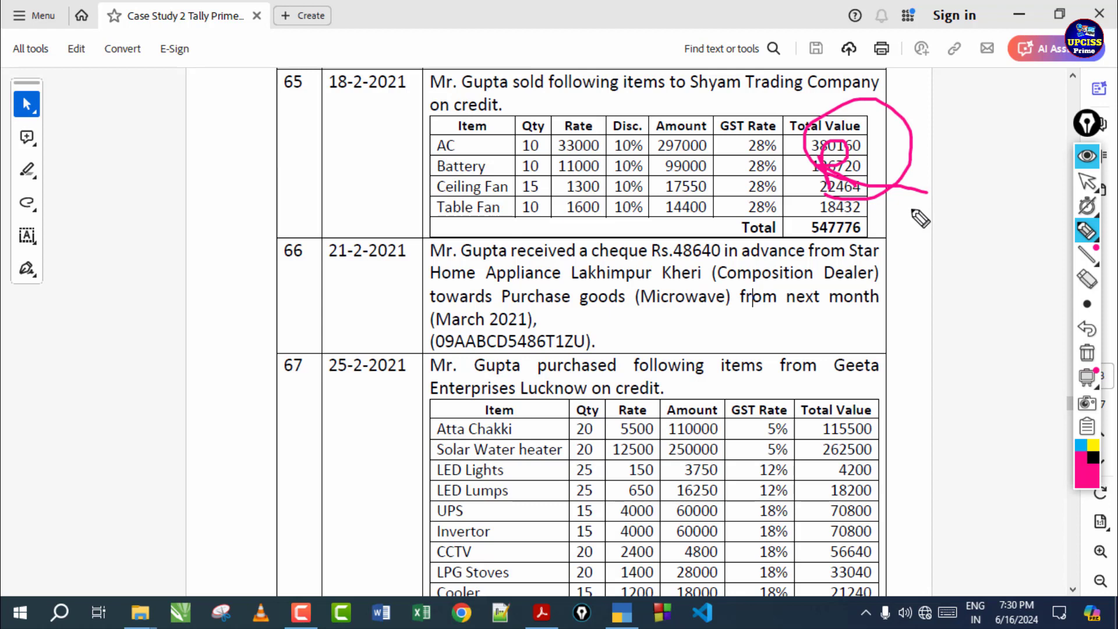
left_click_drag(618, 307, 753, 312)
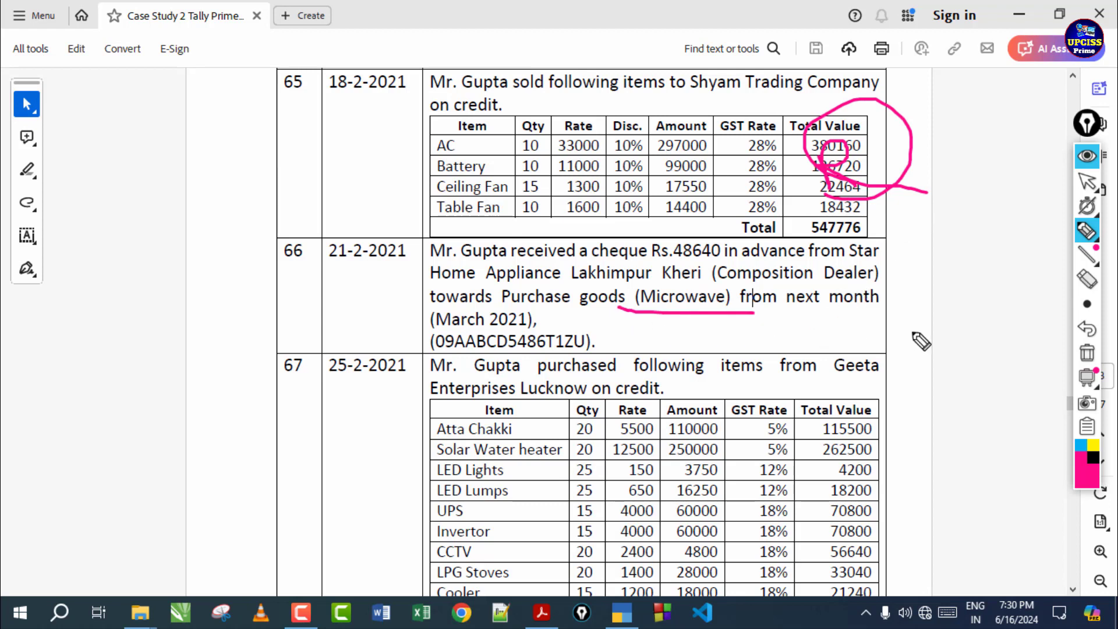
left_click(1087, 352)
left_click_drag(848, 254, 899, 255)
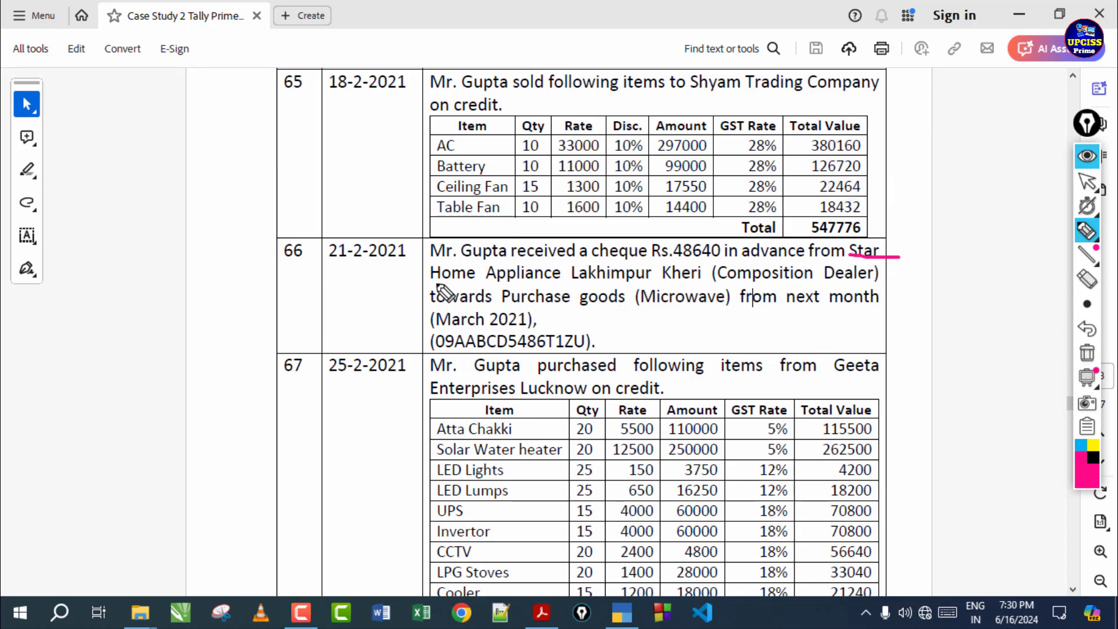
left_click_drag(430, 280, 529, 281)
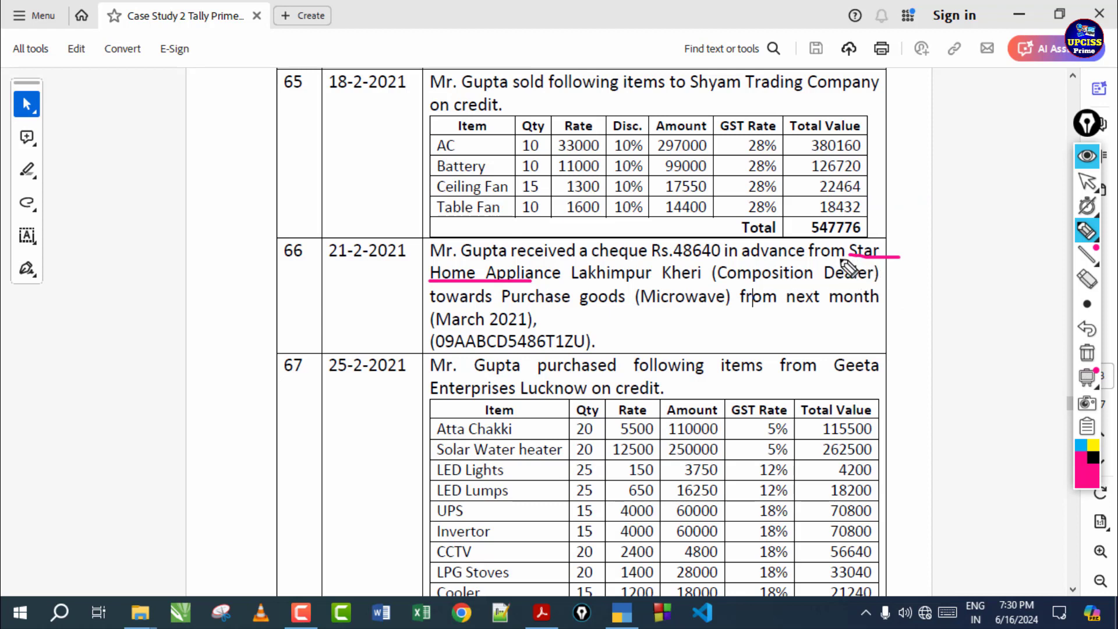
left_click_drag(839, 258, 907, 253)
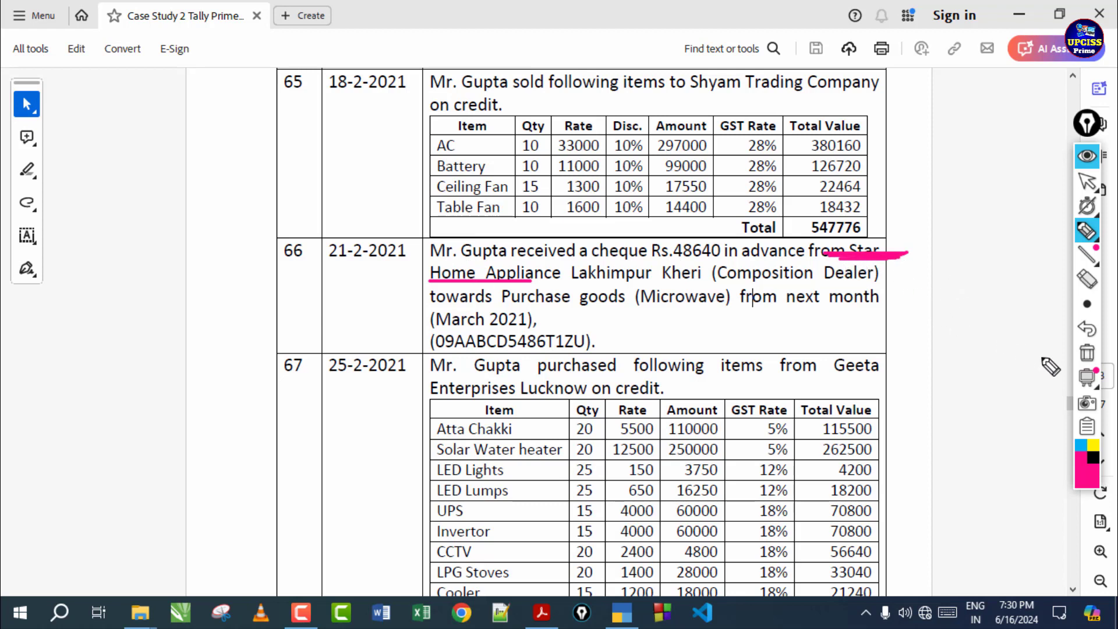
left_click(1086, 352)
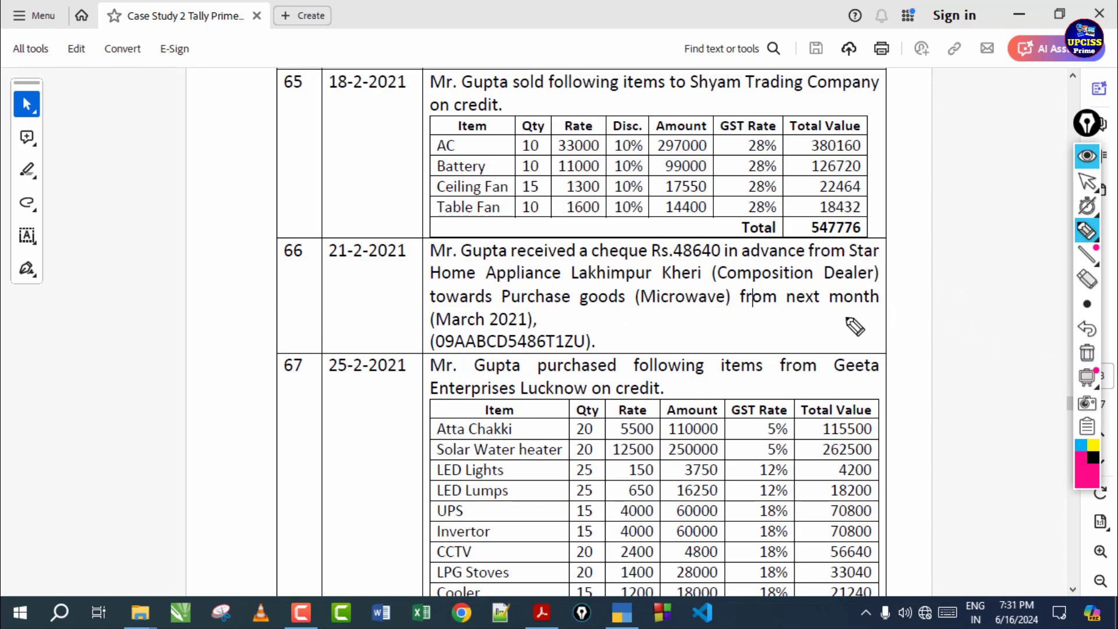
Step: Review entry 66's advance for next month's Microwave purchase, underlining the key words and circling the cheque amount, and clear the marks
left_click_drag(780, 310, 878, 300)
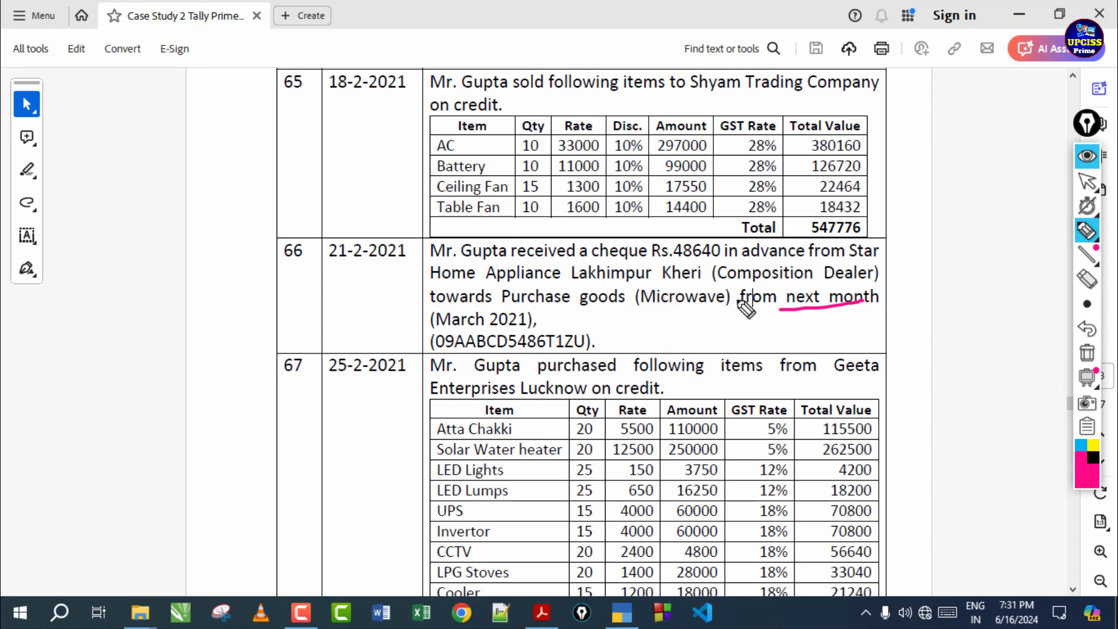
left_click_drag(622, 311, 719, 308)
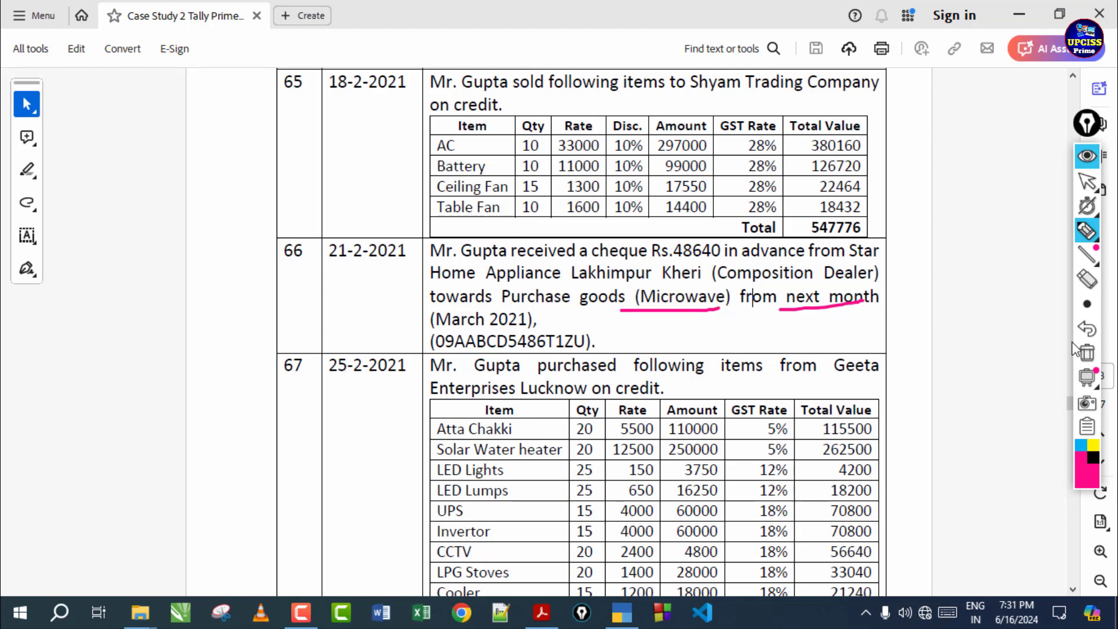
left_click(1078, 355)
left_click_drag(595, 320, 749, 320)
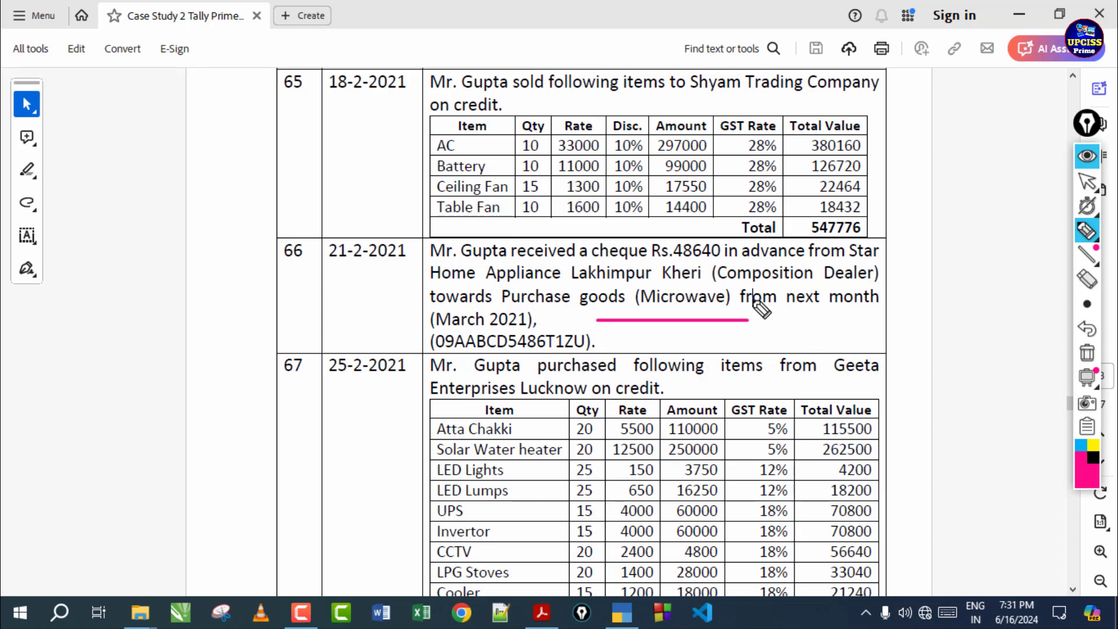
mouse_move(658, 263)
left_mouse_down()
mouse_move(732, 272)
mouse_move(692, 227)
mouse_move(723, 262)
left_mouse_up()
left_click_drag(627, 276, 757, 273)
mouse_move(623, 342)
left_mouse_down()
mouse_move(628, 379)
mouse_move(650, 339)
mouse_move(731, 365)
mouse_move(786, 347)
left_mouse_up()
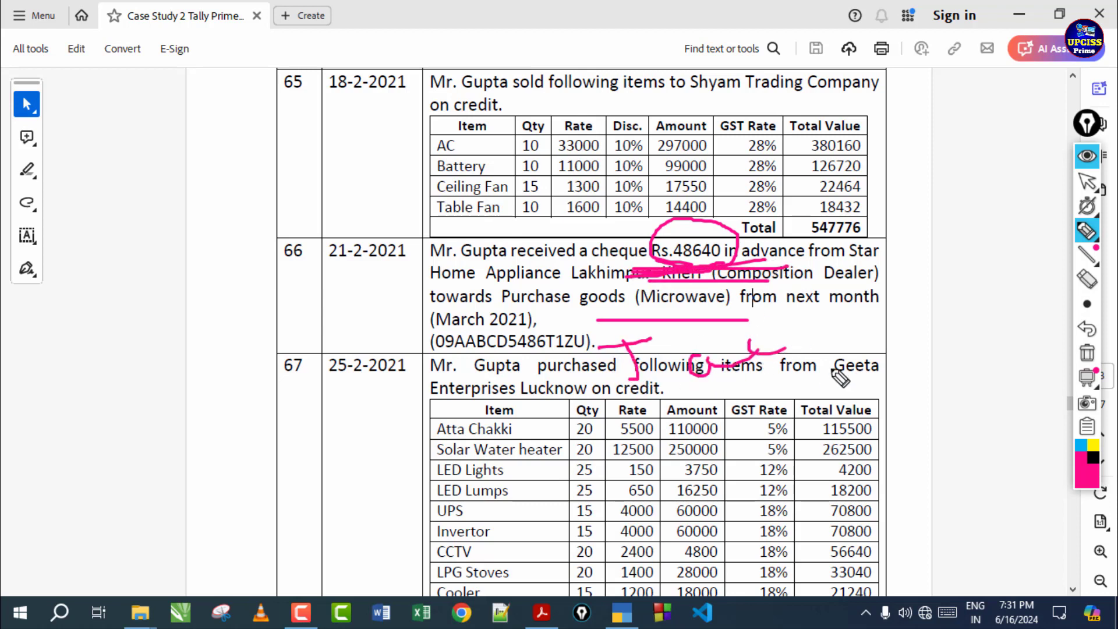
mouse_move(595, 329)
left_mouse_down()
mouse_move(735, 321)
mouse_move(802, 331)
left_mouse_up()
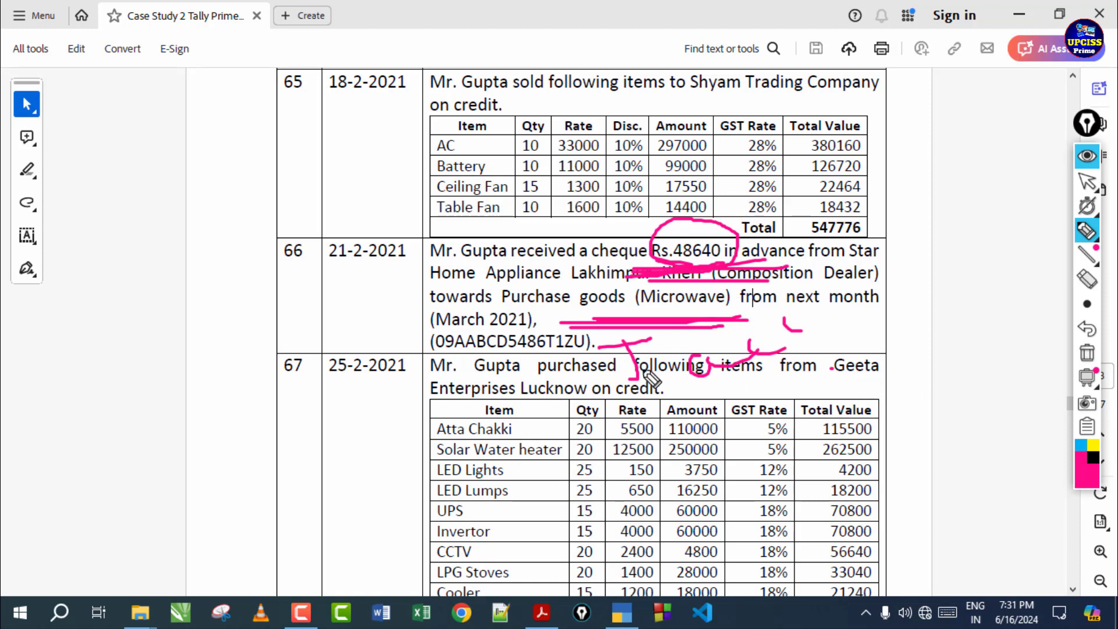
key("Escape")
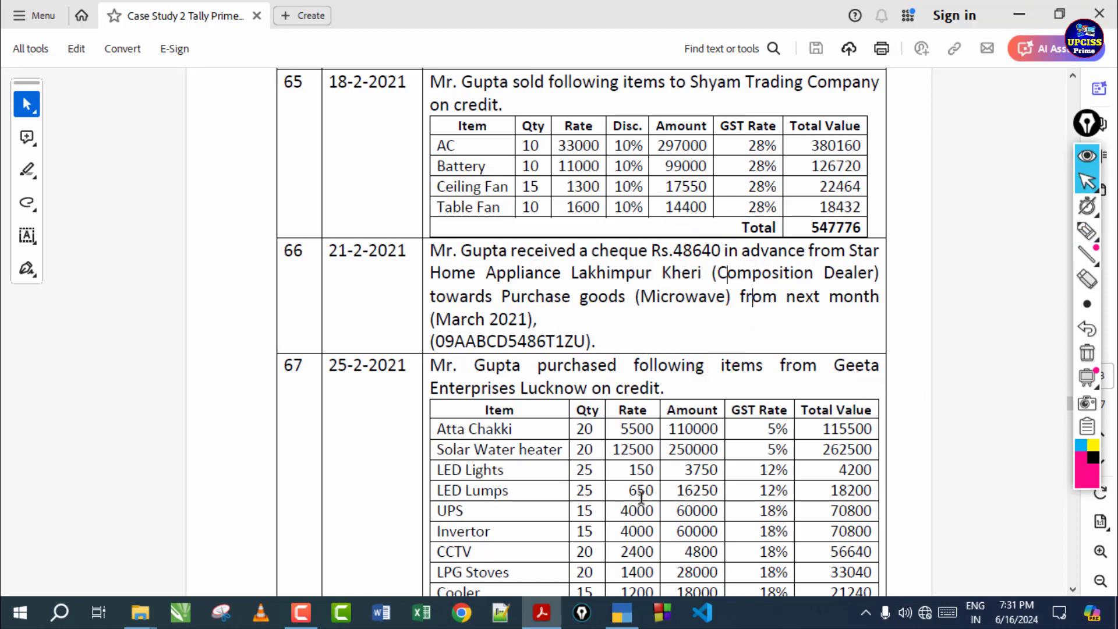
Step: Open a new Receipt voucher in TallyPrime and check the party and date of entry 66 in the case study PDF
left_click(622, 613)
left_click(1035, 176)
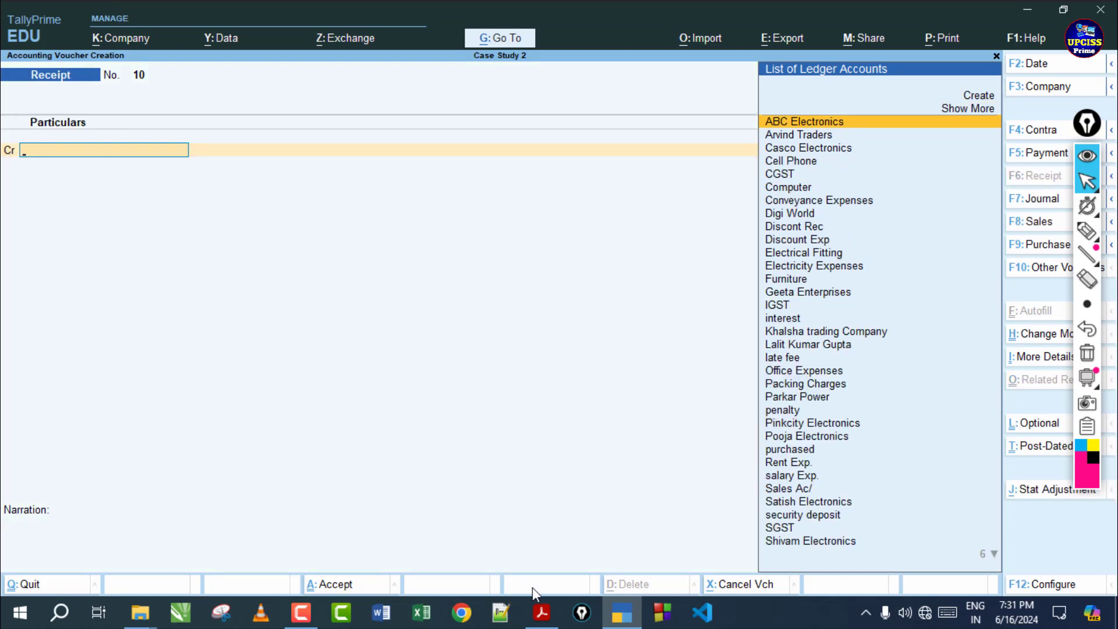
left_click(541, 611)
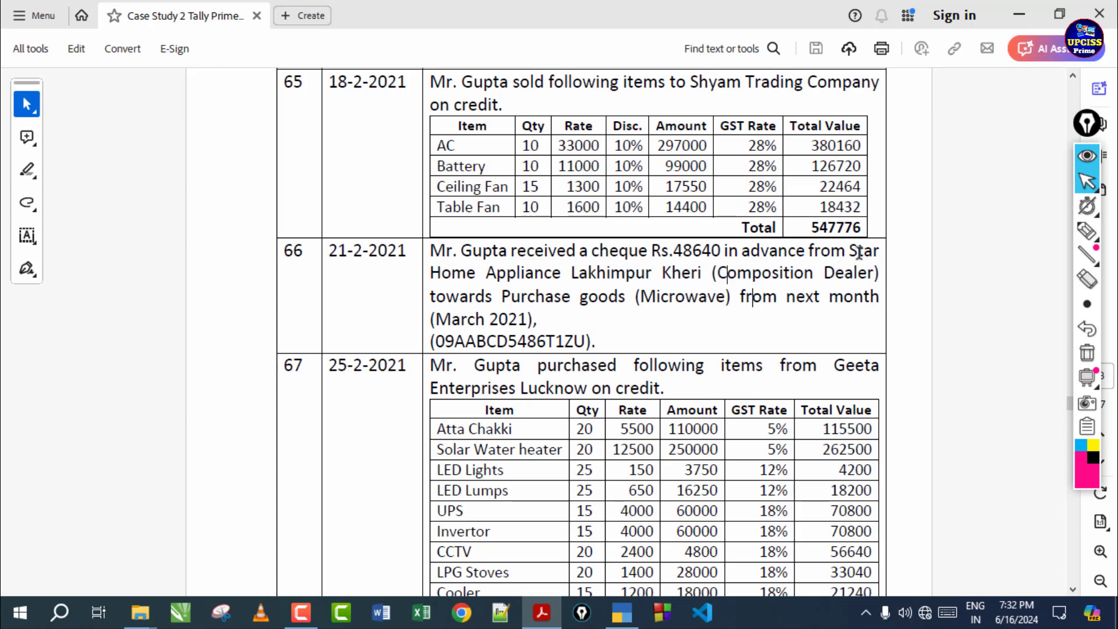
left_click_drag(868, 255, 549, 278)
left_click(394, 249)
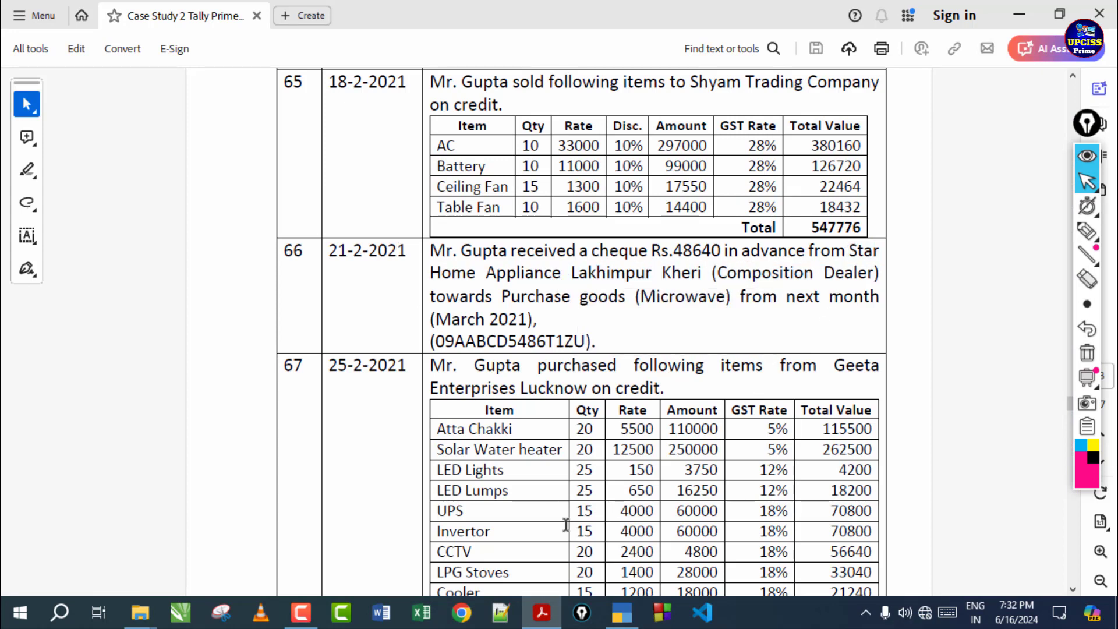
left_click(621, 611)
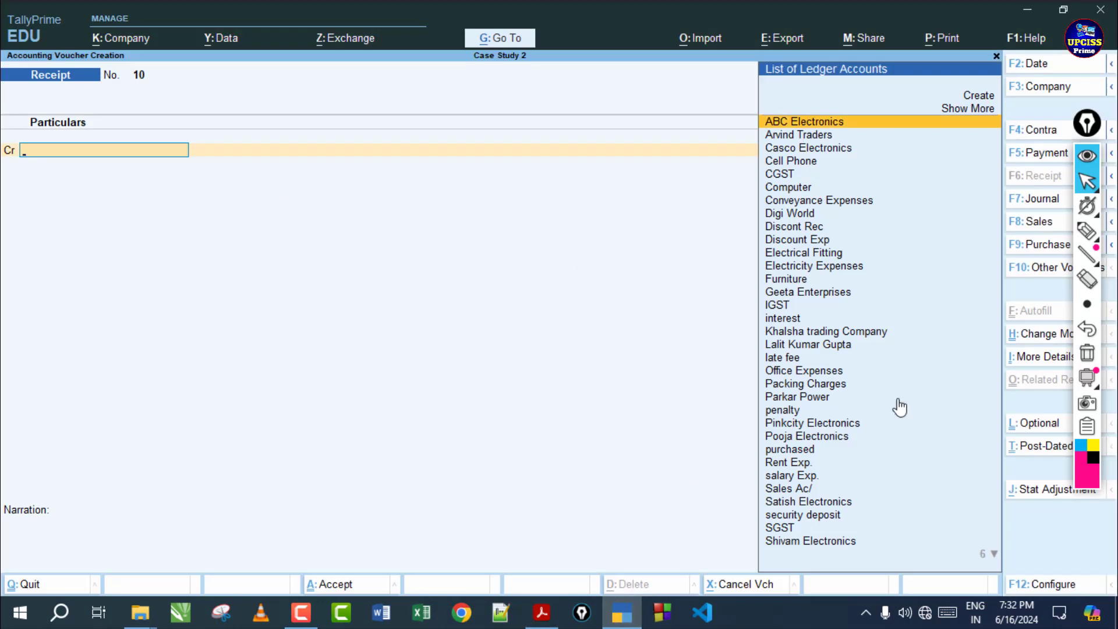
Step: Set the GST stat adjustment of the receipt voucher to Advance Receipt
left_click(1028, 494)
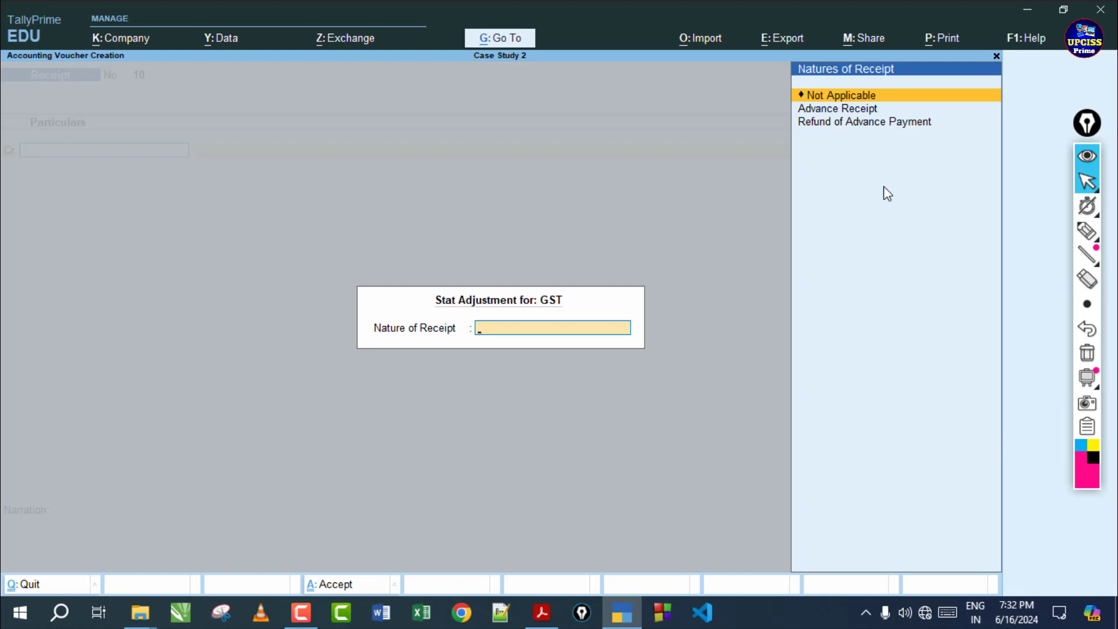
left_click(867, 110)
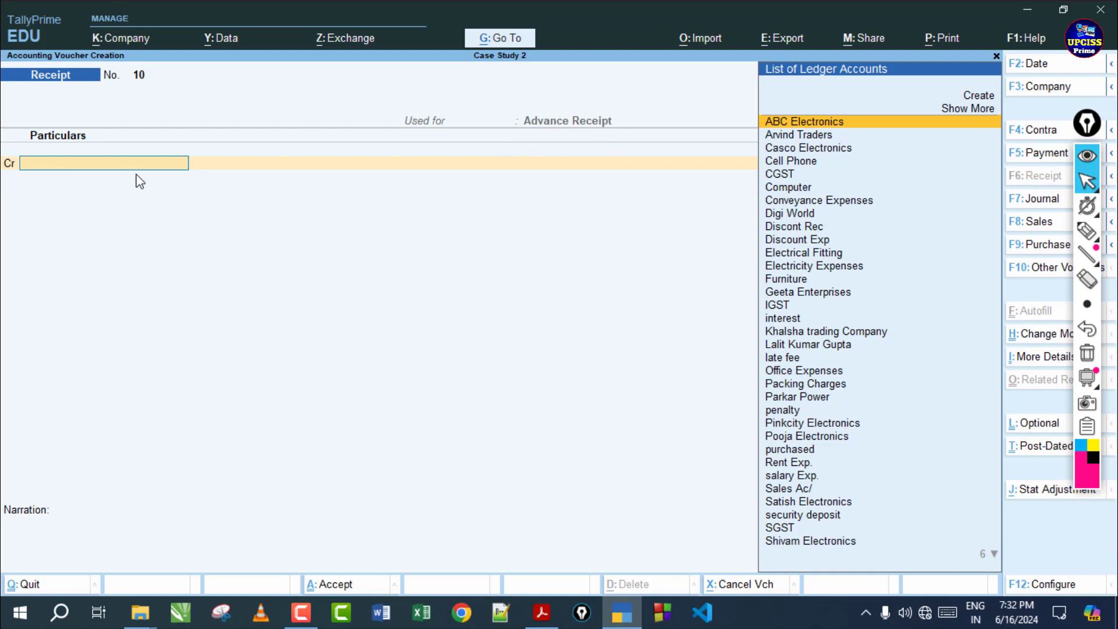
Step: Create and save a party ledger named Star Home Appliance under Sundry Debtors, maintaining bill-by-bill balances and keeping Uttar Pradesh as the state
key("alt+c")
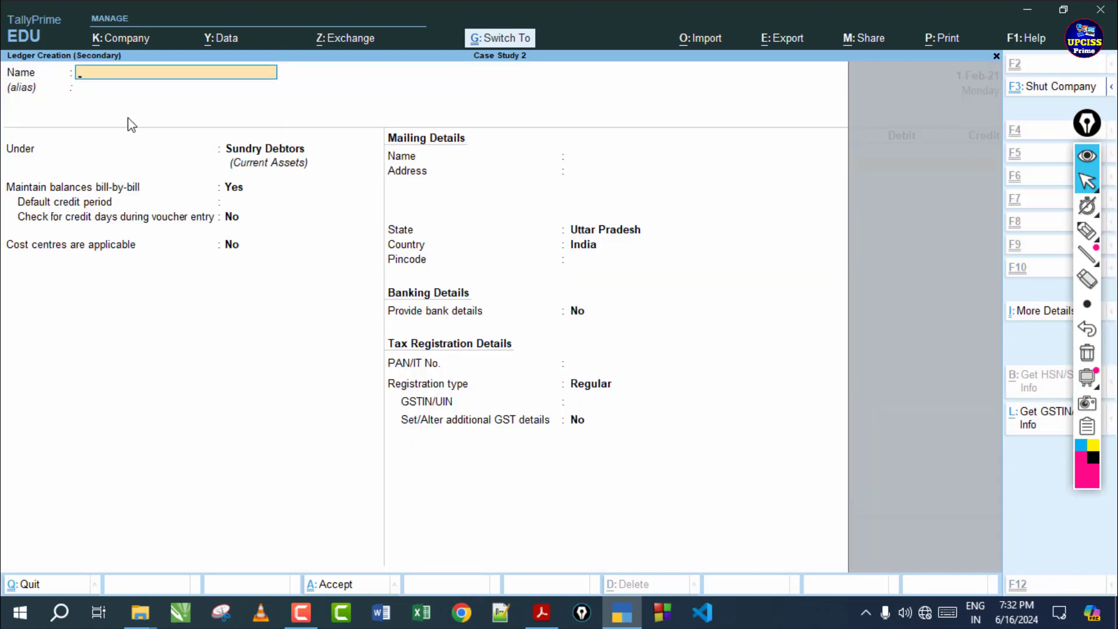
type("Star Home Appliance")
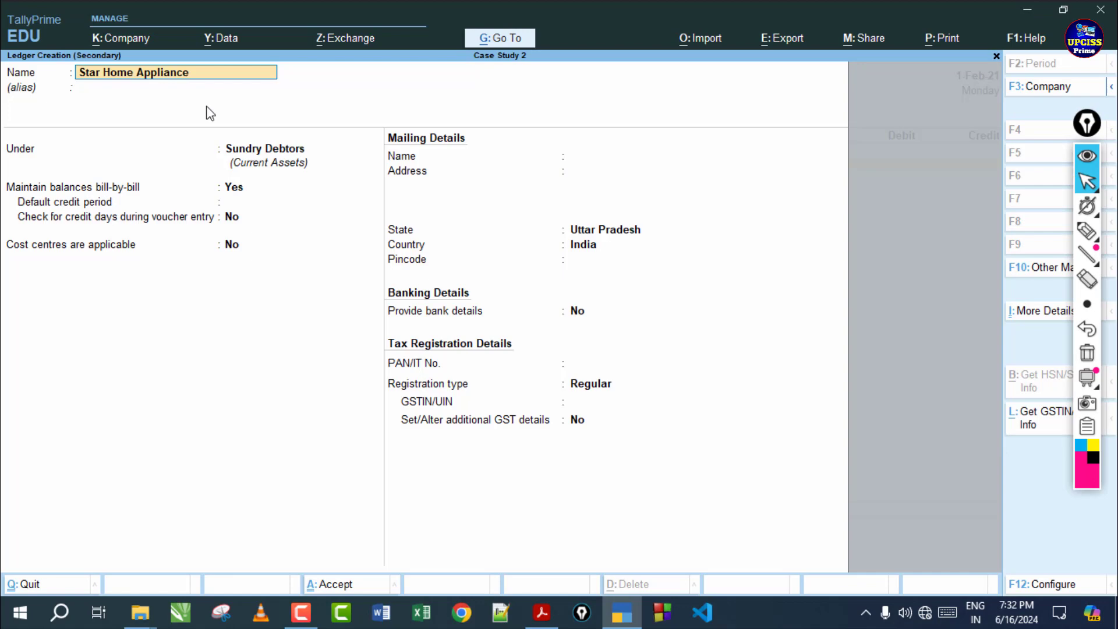
key("Return")
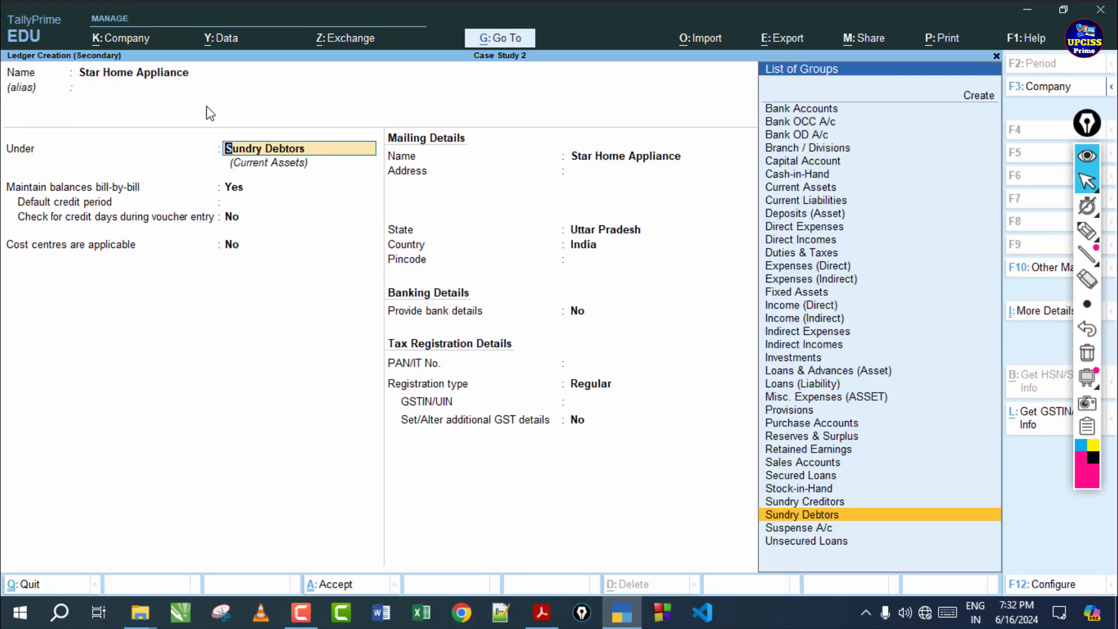
key("Return")
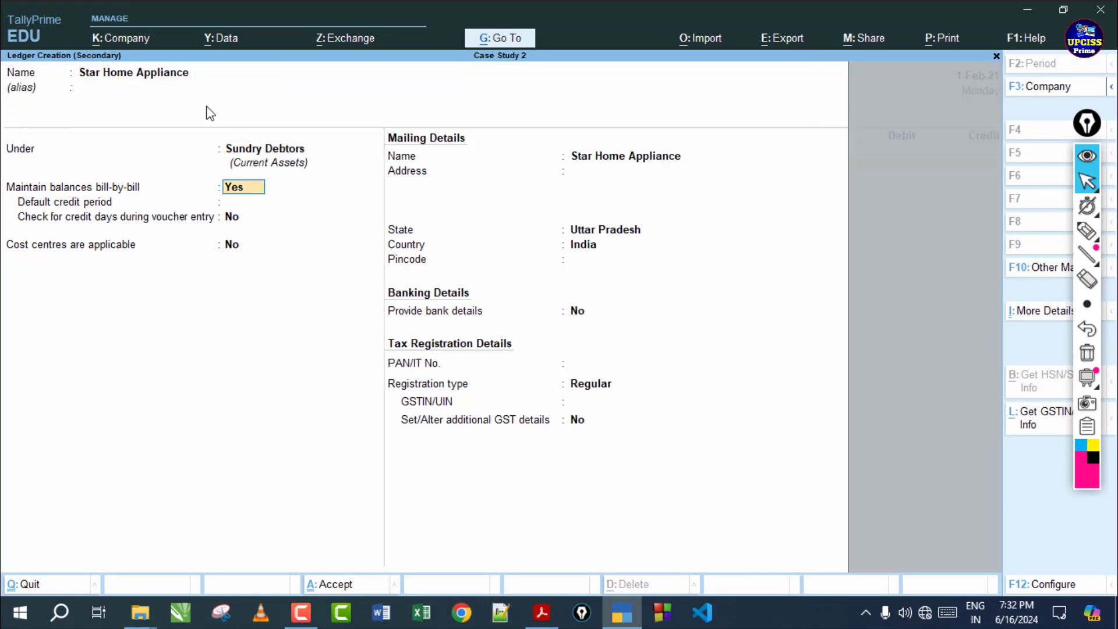
key("Return")
key("Return")
key("Return")
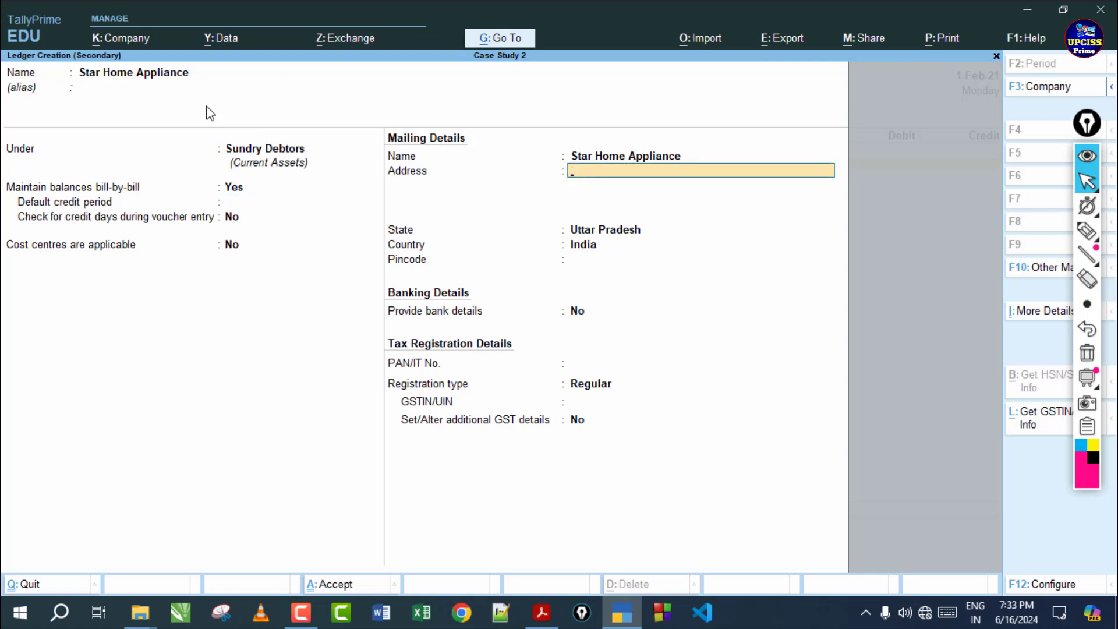
key("Return")
key("Return")
key("Return")
key("Return")
key("Return")
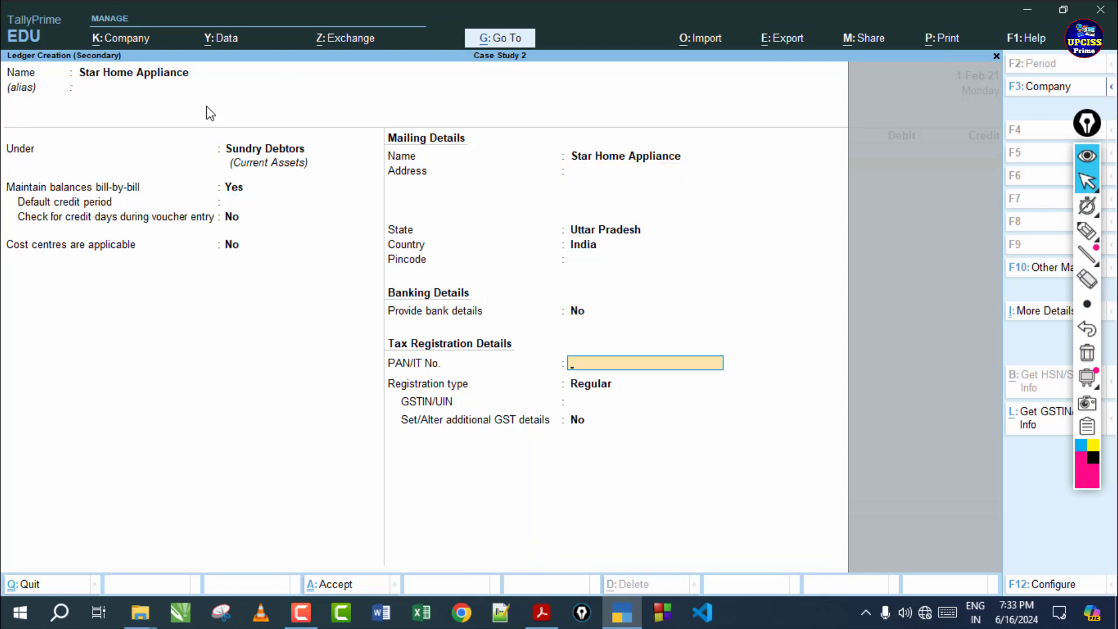
key("ctrl+a")
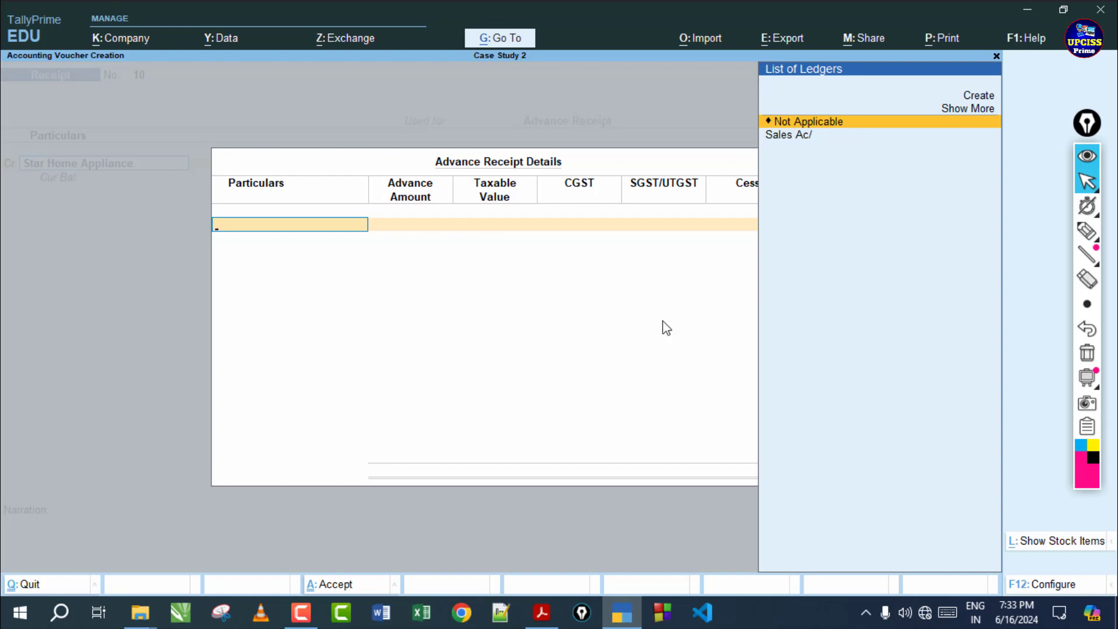
Step: List stock items instead of ledgers in the advance receipt details and choose Microwave as the item
left_click(1068, 545)
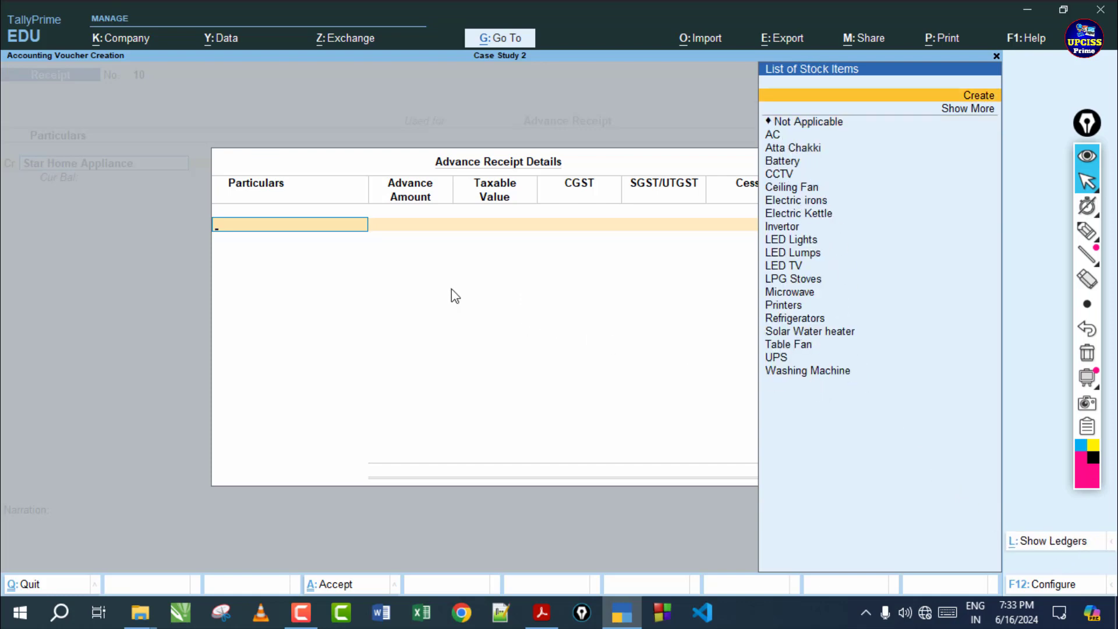
key("Down")
key("Down")
key("Down")
key("Down")
key("Down")
key("Down")
key("Down")
key("Down")
key("Down")
key("Down")
key("Down")
key("Down")
key("Down")
key("Down")
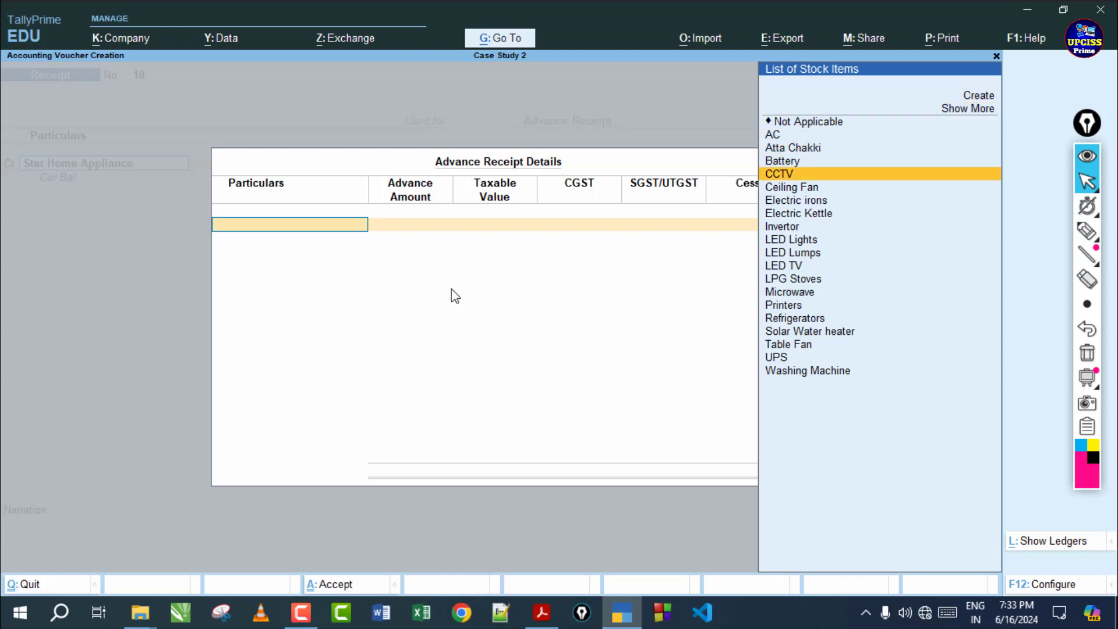
key("Down")
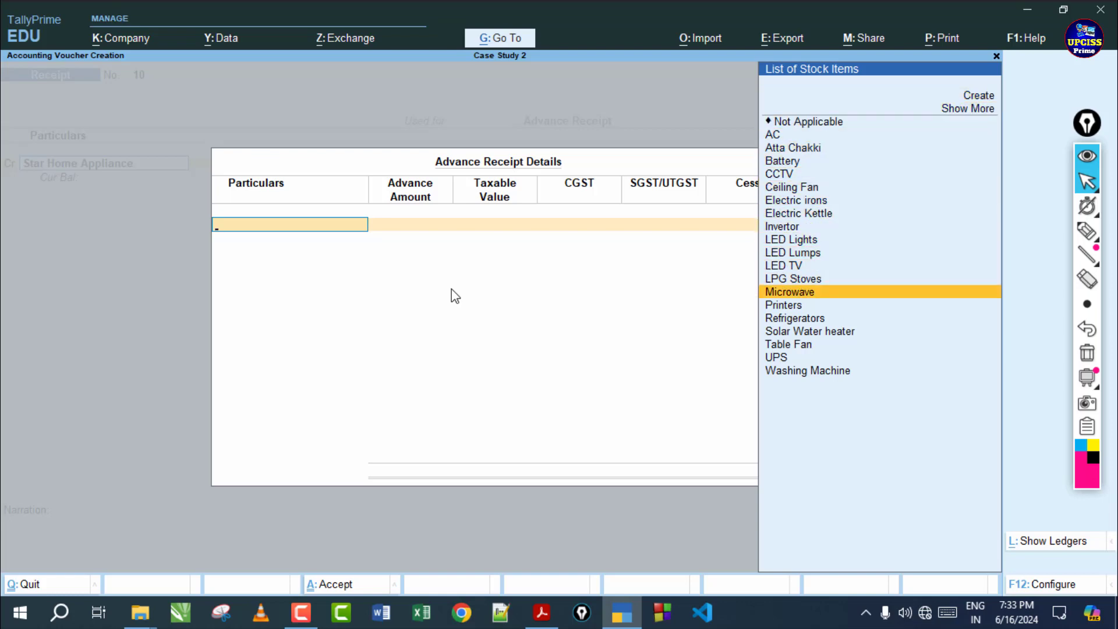
key("Return")
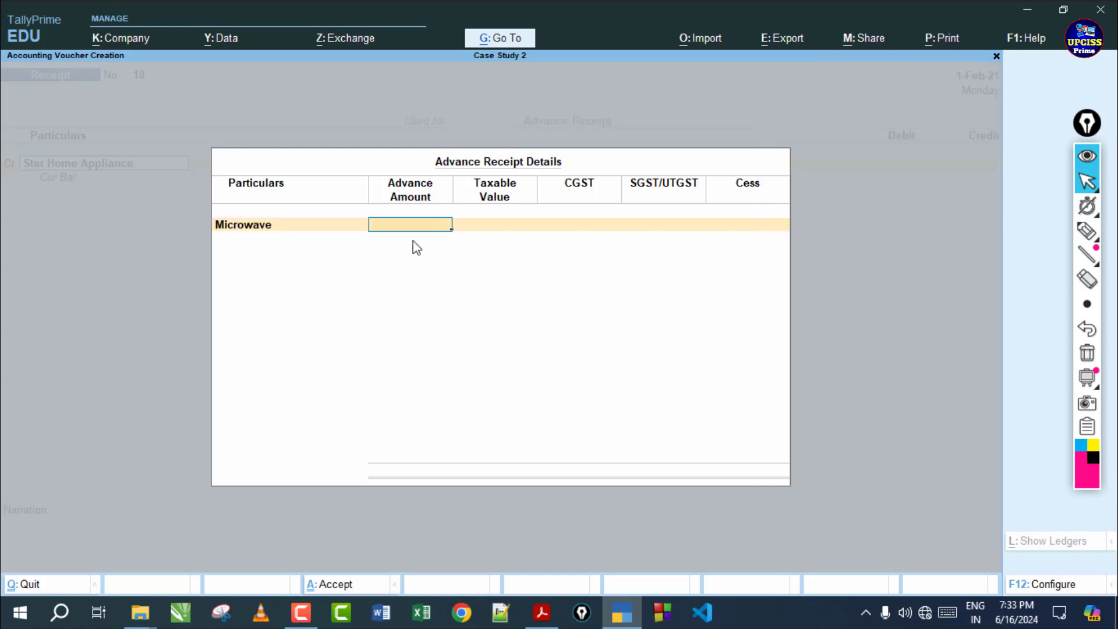
Step: Check entry 66's cheque amount in the case study PDF and enter 48640 as the Microwave advance amount in TallyPrime
left_click(541, 611)
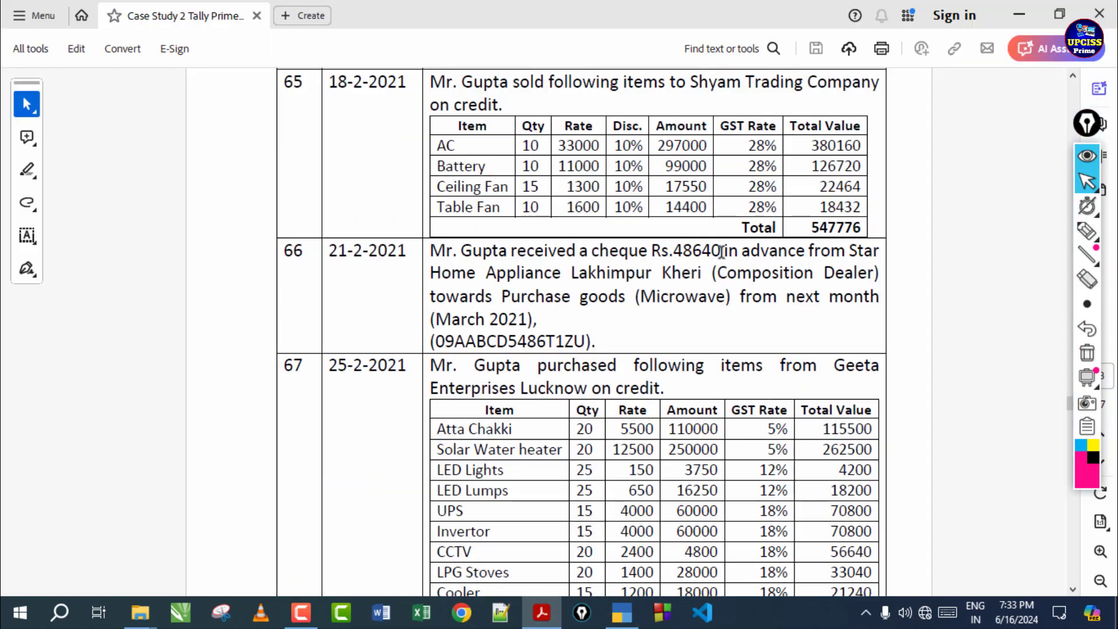
left_click(622, 612)
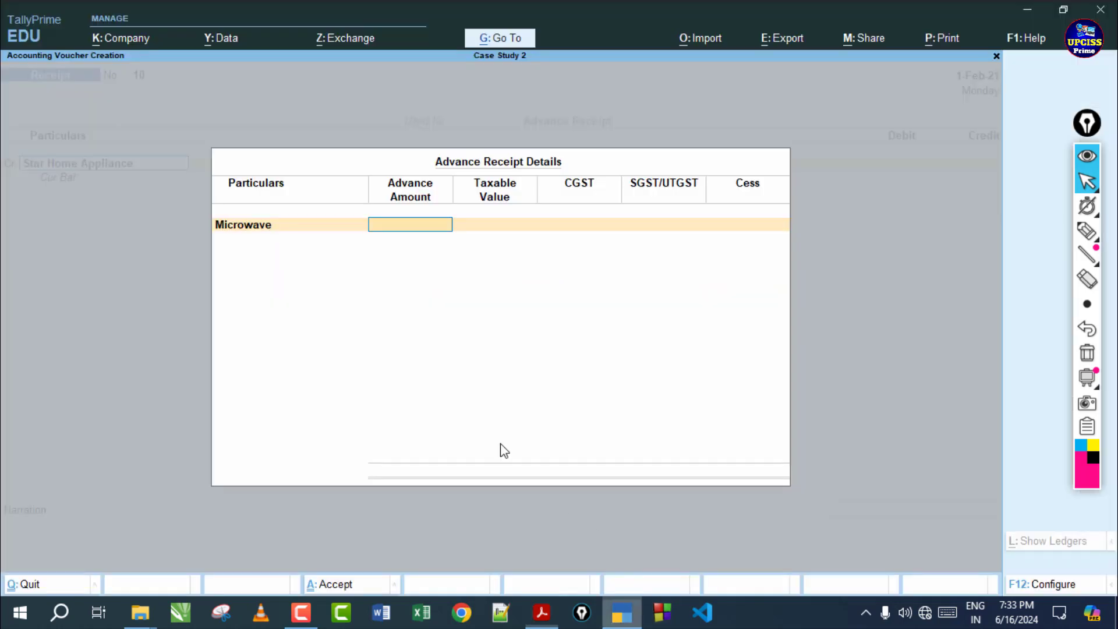
type("48,640")
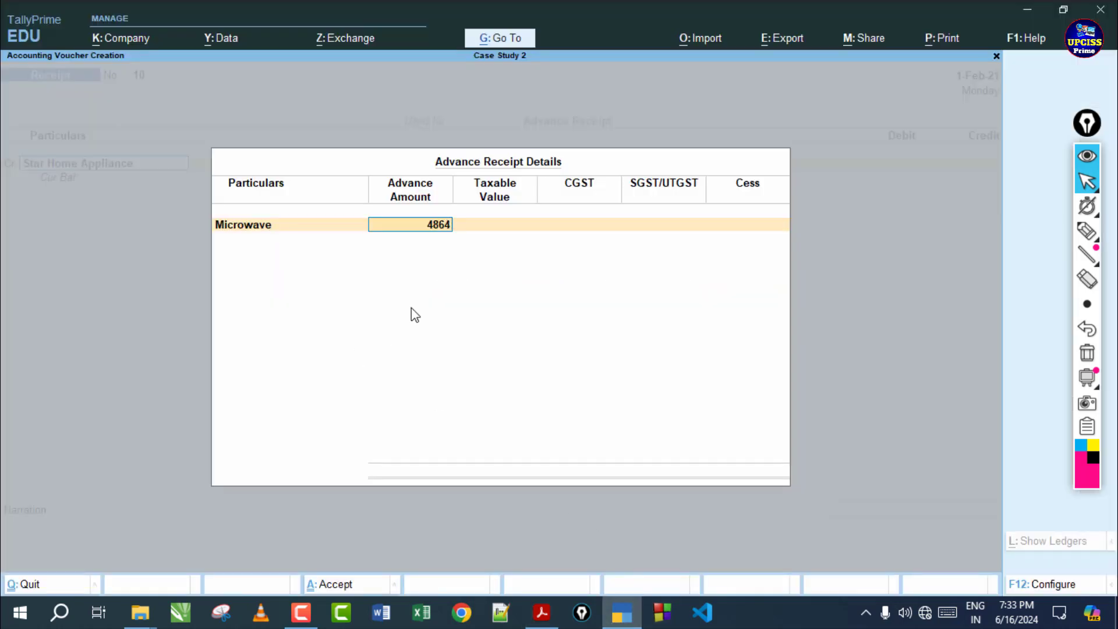
key("Return")
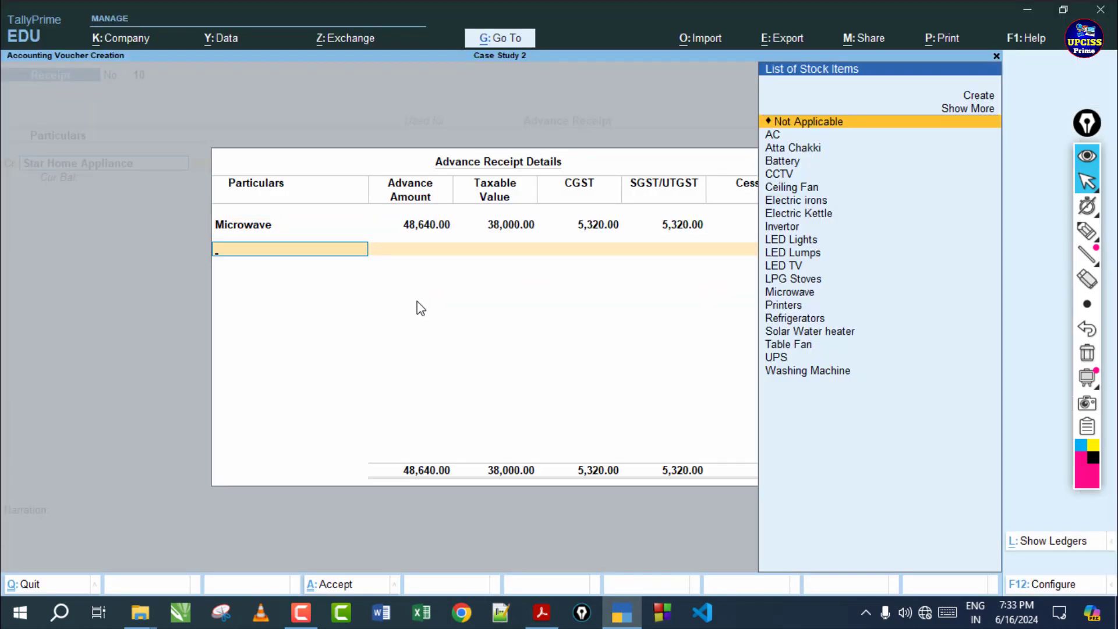
Step: Circle the Microwave's taxable value and underline its CGST and SGST amounts with the annotation pen
left_click(1086, 231)
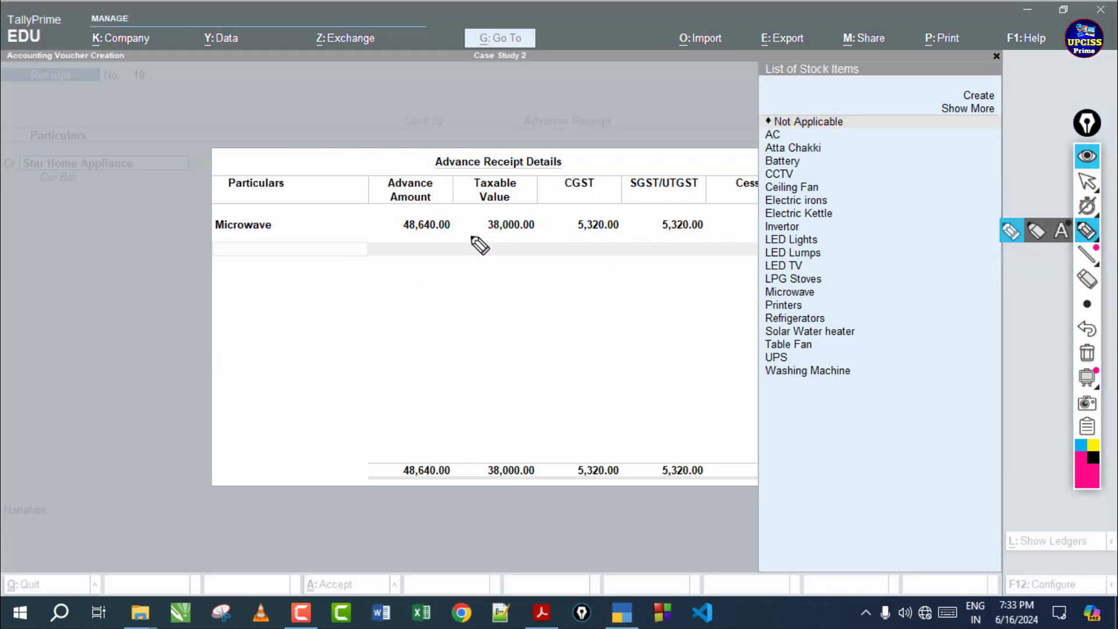
mouse_move(469, 235)
left_mouse_down()
mouse_move(499, 248)
mouse_move(547, 211)
mouse_move(487, 211)
mouse_move(469, 235)
left_mouse_up()
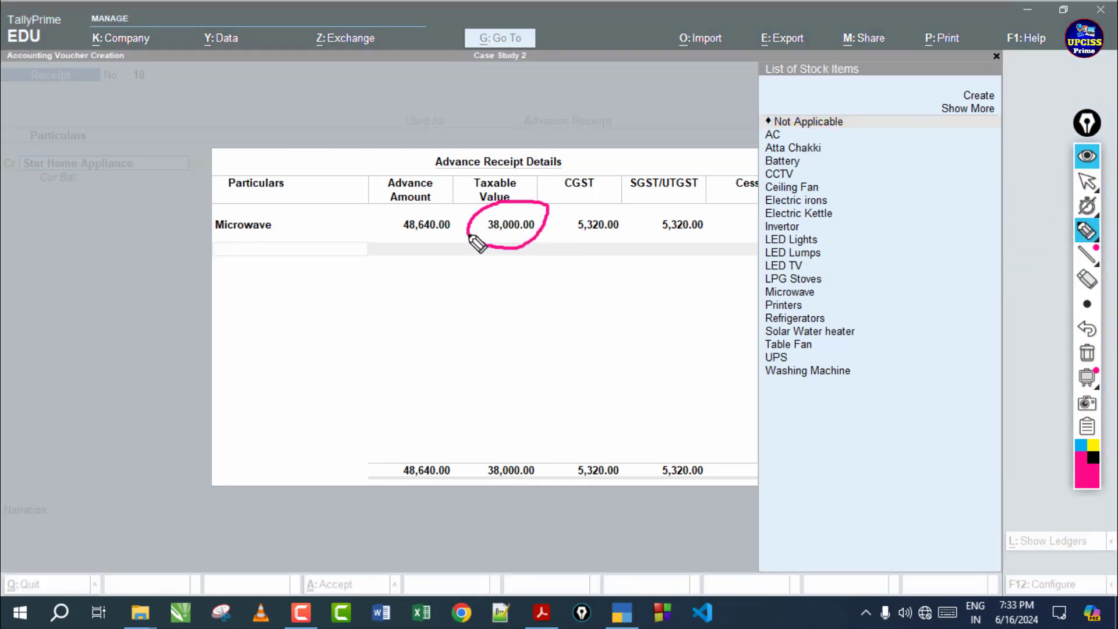
left_click_drag(560, 237, 703, 235)
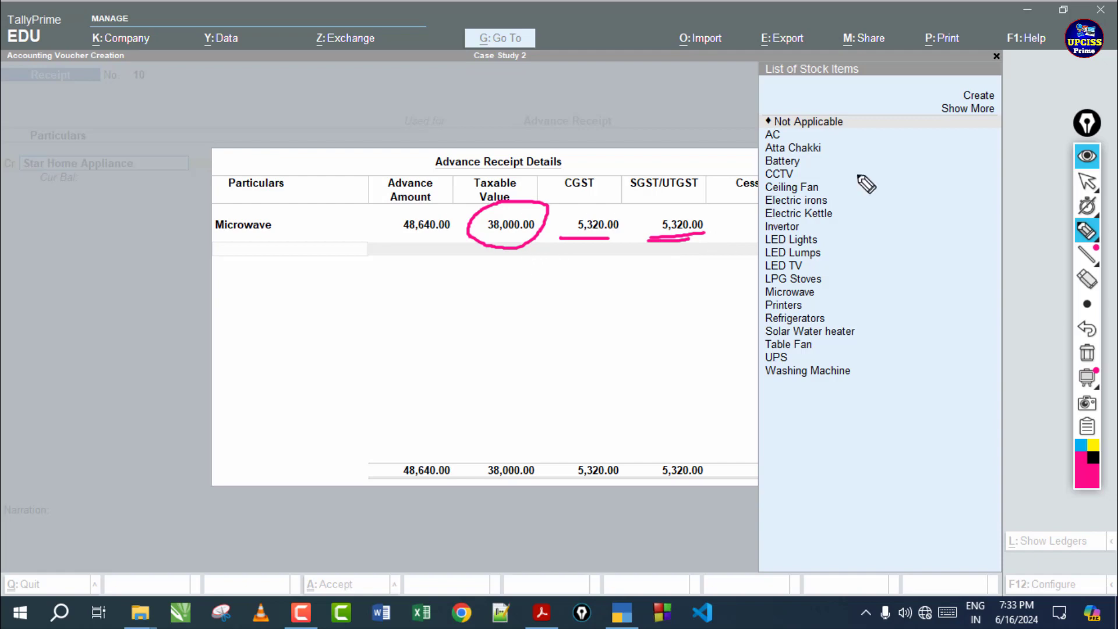
left_click_drag(475, 248, 559, 238)
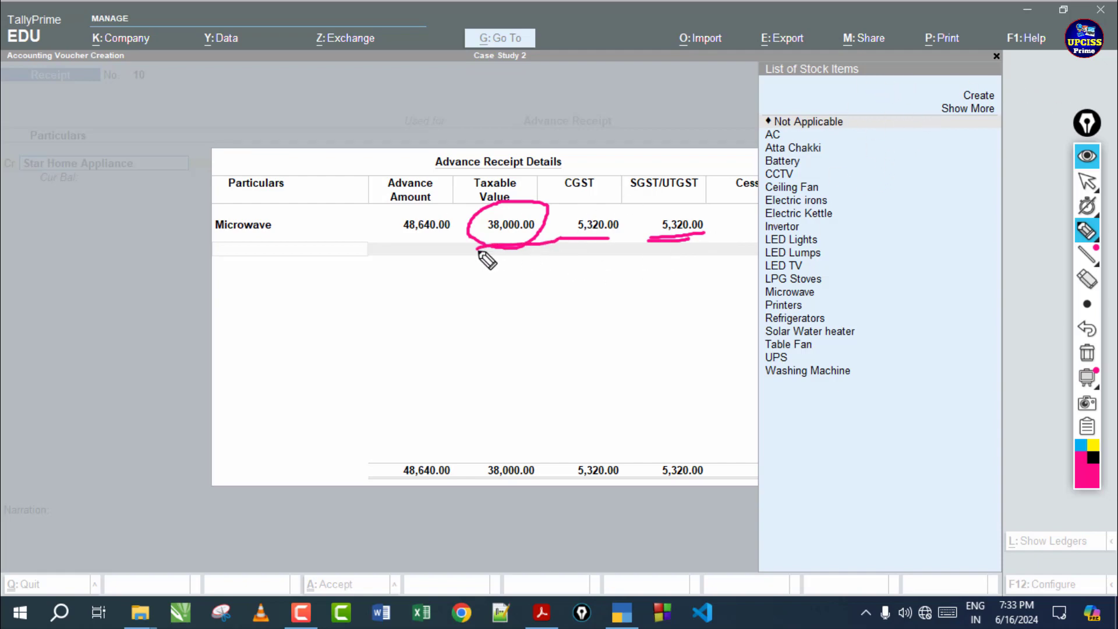
Step: Write the breakdown 38000, 5320 and 5320 as pen notes over the stock item list
left_click(854, 87)
left_click_drag(855, 84, 869, 120)
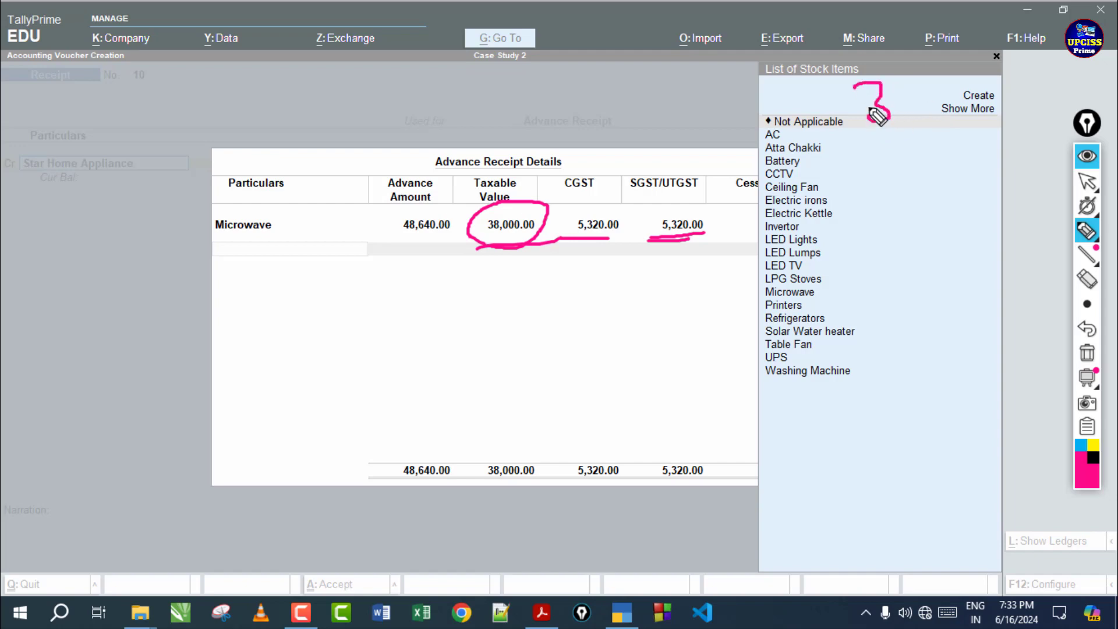
mouse_move(925, 80)
left_mouse_down()
mouse_move(918, 99)
mouse_move(967, 70)
mouse_move(997, 64)
mouse_move(997, 75)
left_mouse_up()
mouse_move(1061, 41)
left_mouse_down()
mouse_move(1042, 55)
mouse_move(1067, 58)
left_mouse_up()
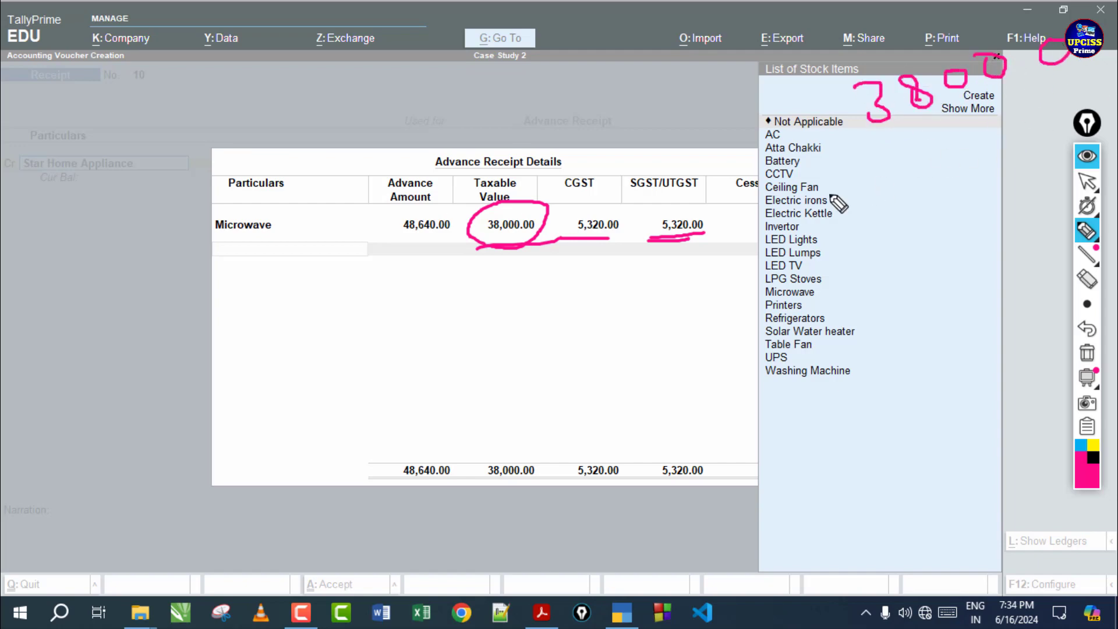
left_click_drag(880, 147, 893, 184)
mouse_move(925, 135)
left_mouse_down()
mouse_move(946, 160)
mouse_move(940, 174)
left_mouse_up()
mouse_move(960, 134)
left_mouse_down()
mouse_move(978, 153)
mouse_move(1024, 125)
left_mouse_up()
left_click(901, 209)
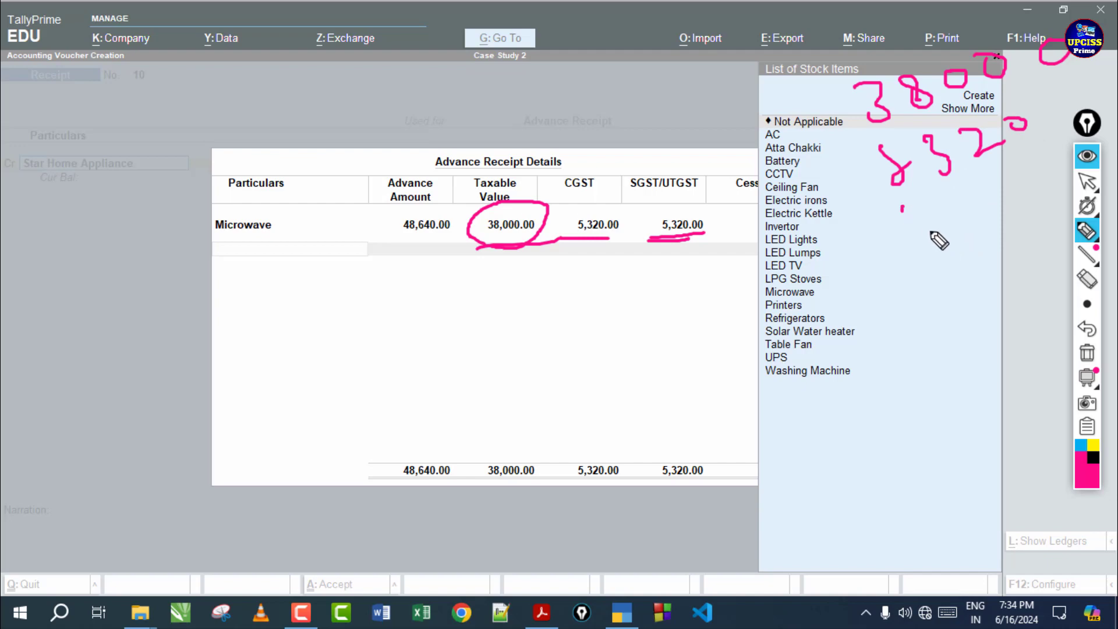
left_click_drag(901, 209, 908, 243)
left_click_drag(938, 201, 952, 233)
mouse_move(981, 188)
left_mouse_down()
mouse_move(1019, 217)
mouse_move(1035, 170)
mouse_move(1023, 186)
left_mouse_up()
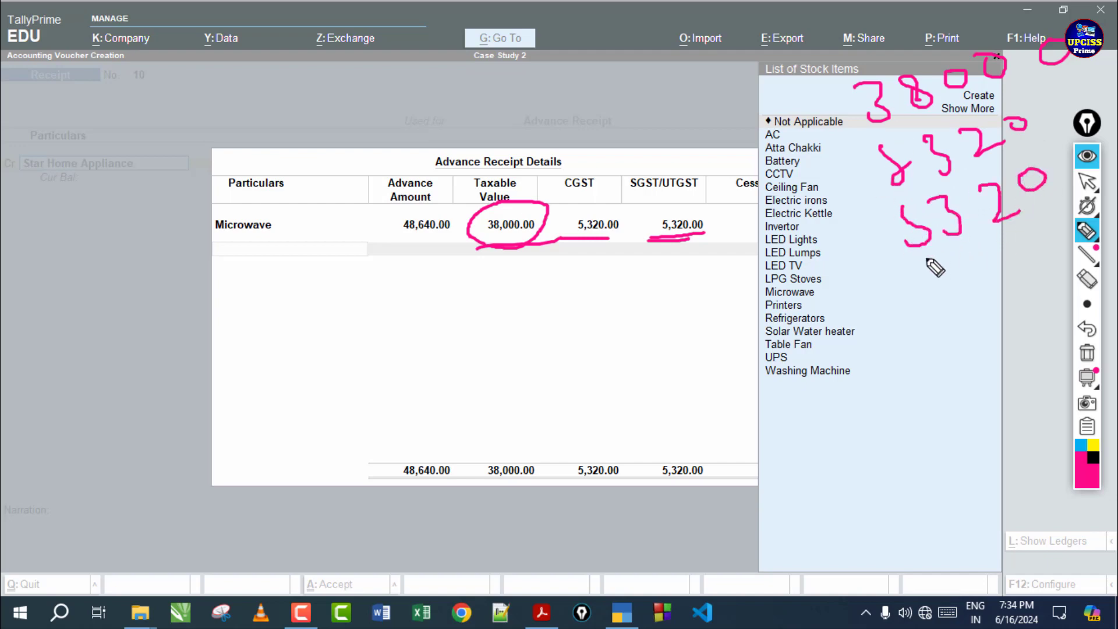
left_click(1083, 186)
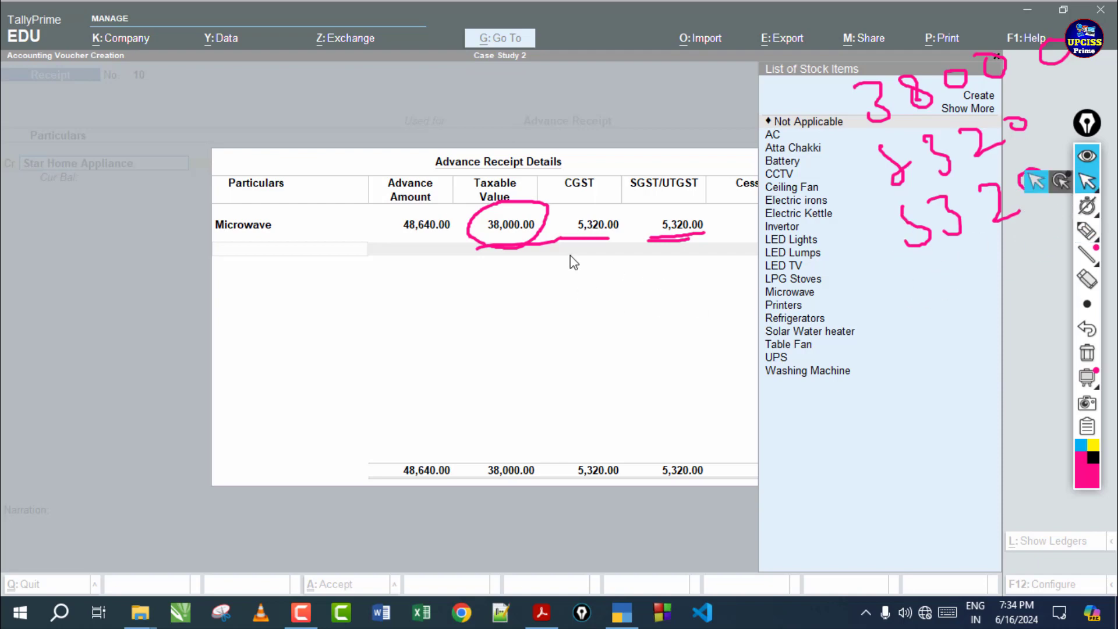
Step: Finish the advance receipt details and erase the pen circle and underlines, keeping the handwritten figures
left_click(505, 281)
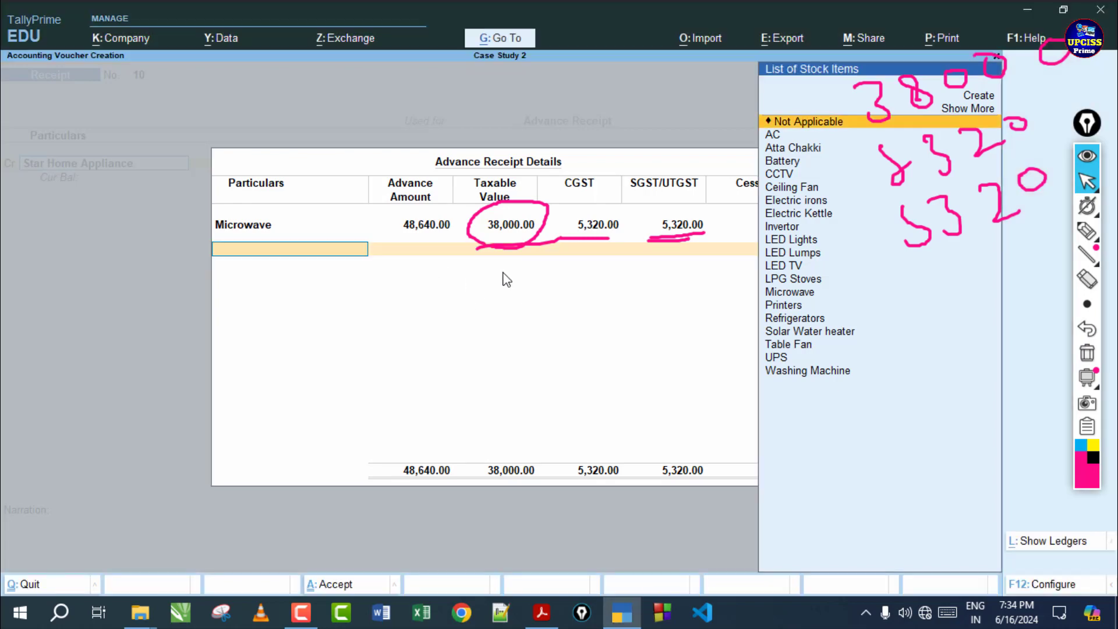
key("Return")
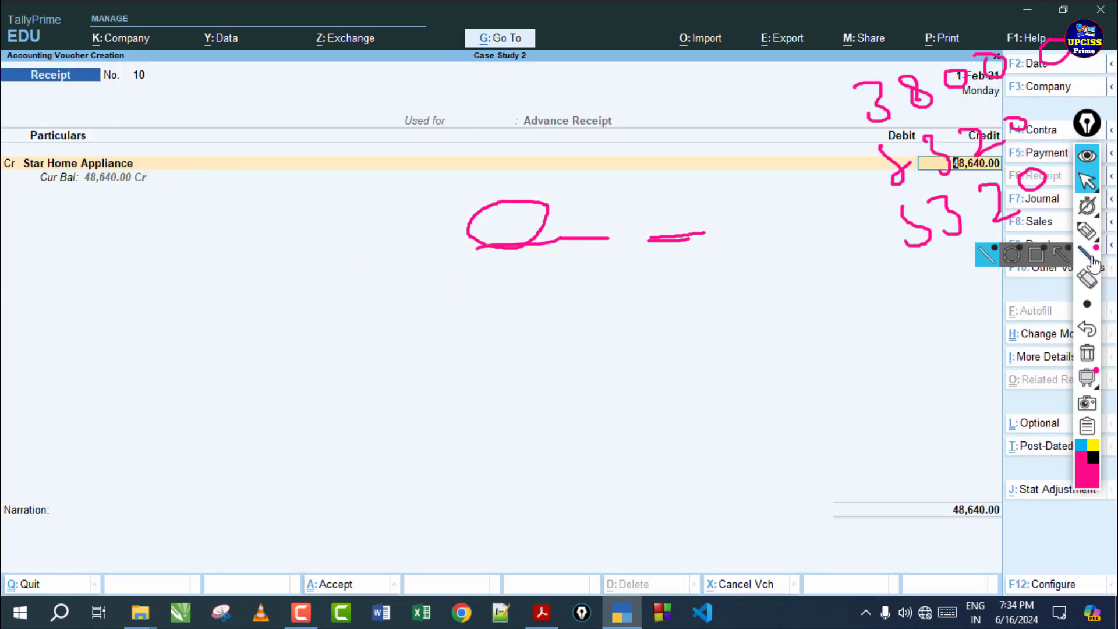
left_click(1086, 279)
left_click(552, 232)
left_click_drag(663, 256, 499, 260)
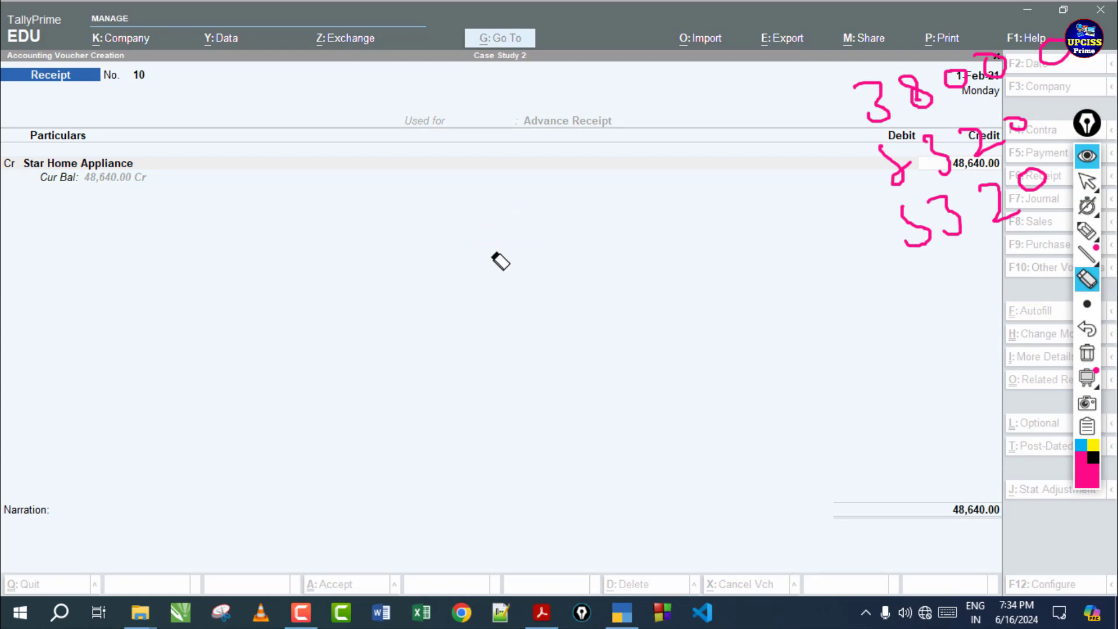
left_click(1086, 185)
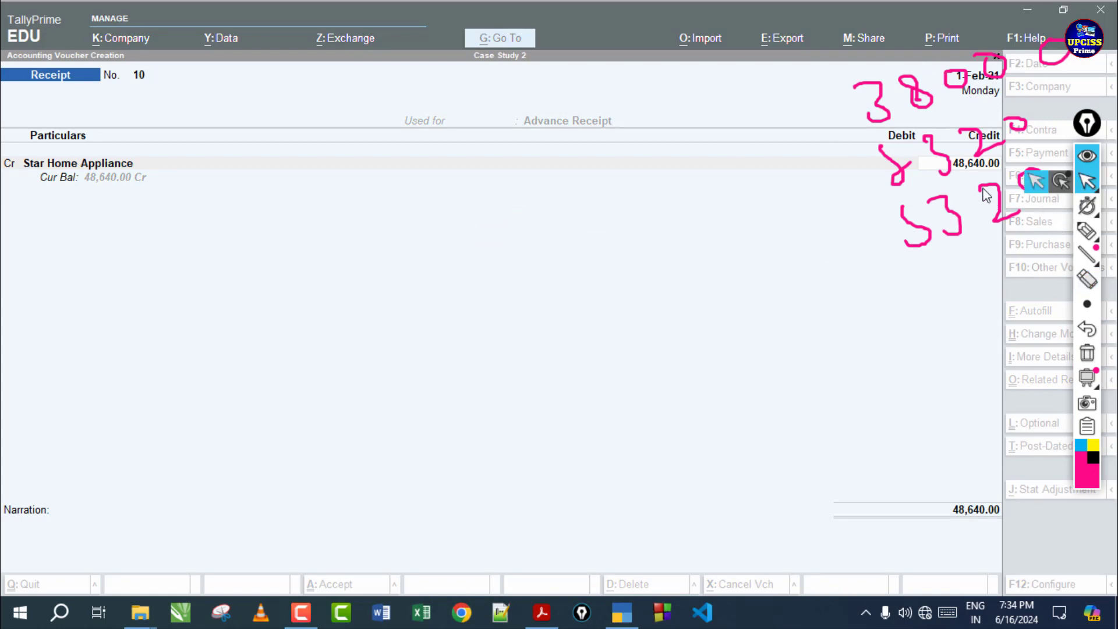
Step: Allocate Star Home Appliance's 48,640 credit to an Advance bill reference named 10, leaving the due date blank
left_click(969, 173)
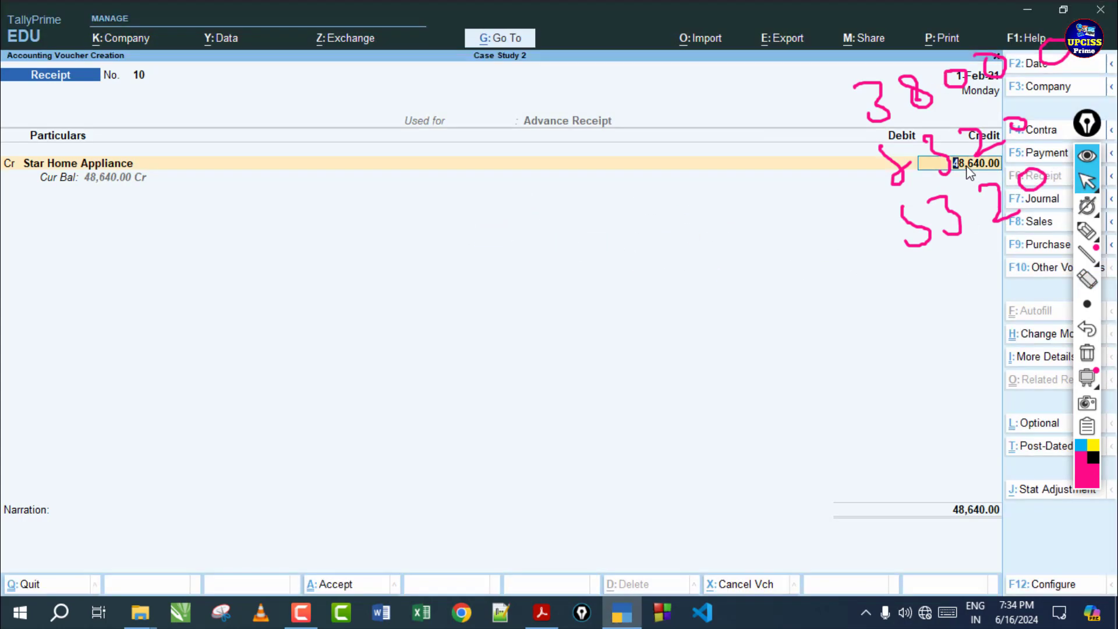
key("Return")
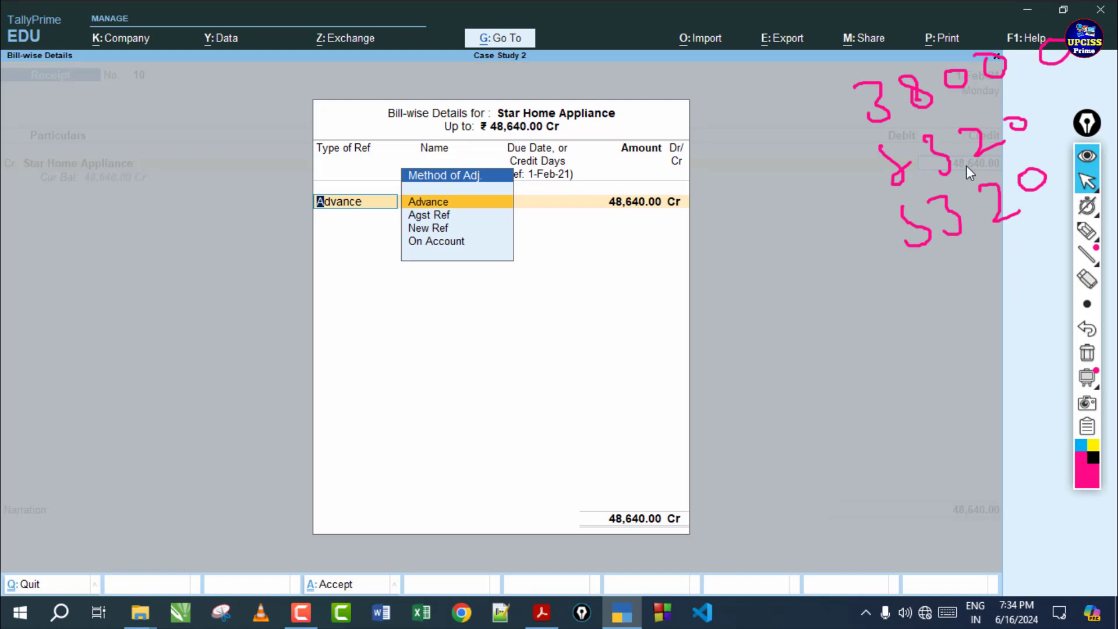
key("Return")
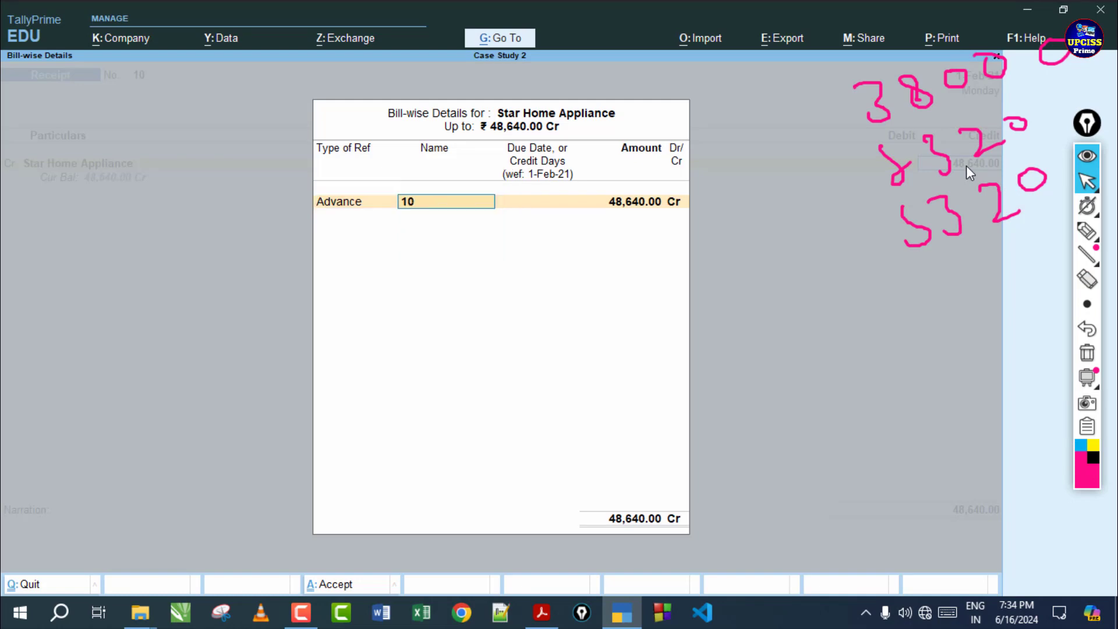
key("Return")
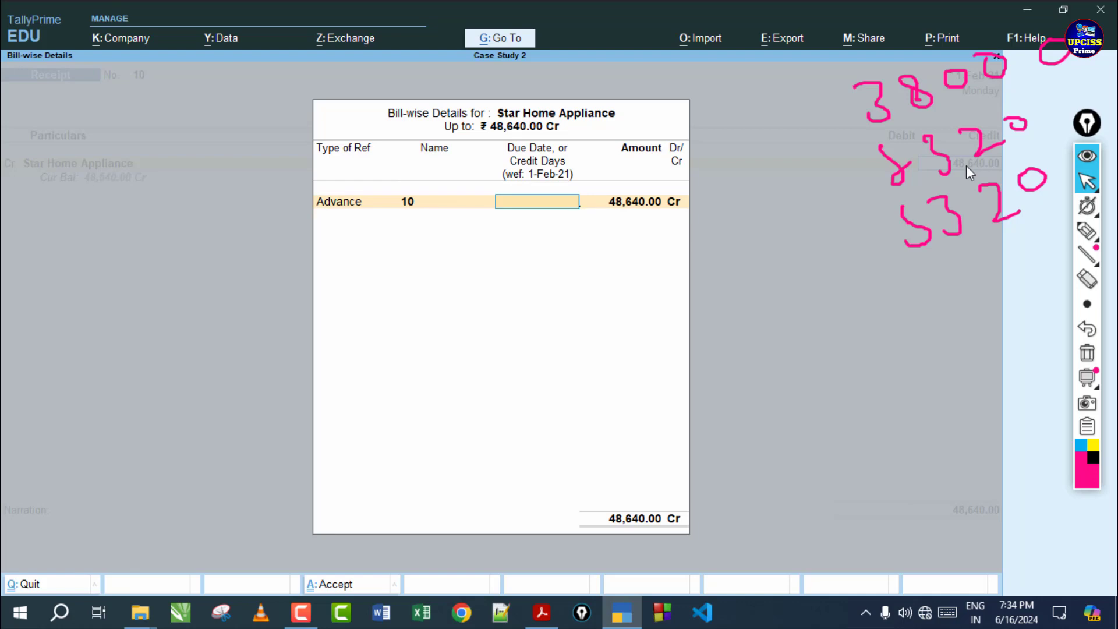
key("Return")
key("Return")
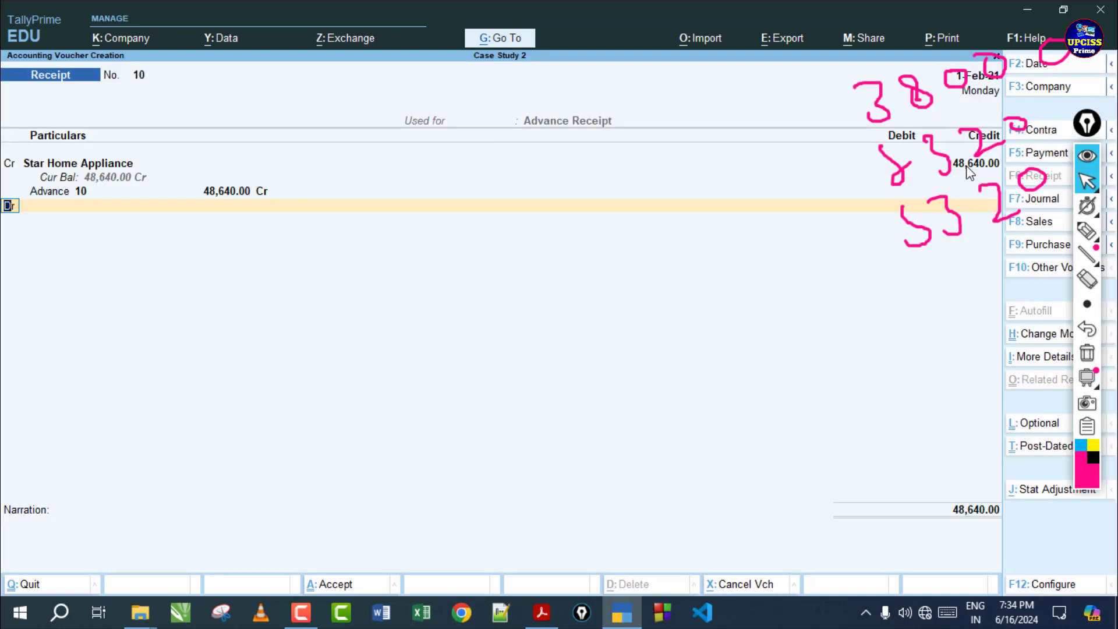
Step: Debit HDFC Bank with 48,640 as a Cheque/DD dated 1-Feb-21, leaving the instrument number and bank name blank, and save the receipt
key("Return")
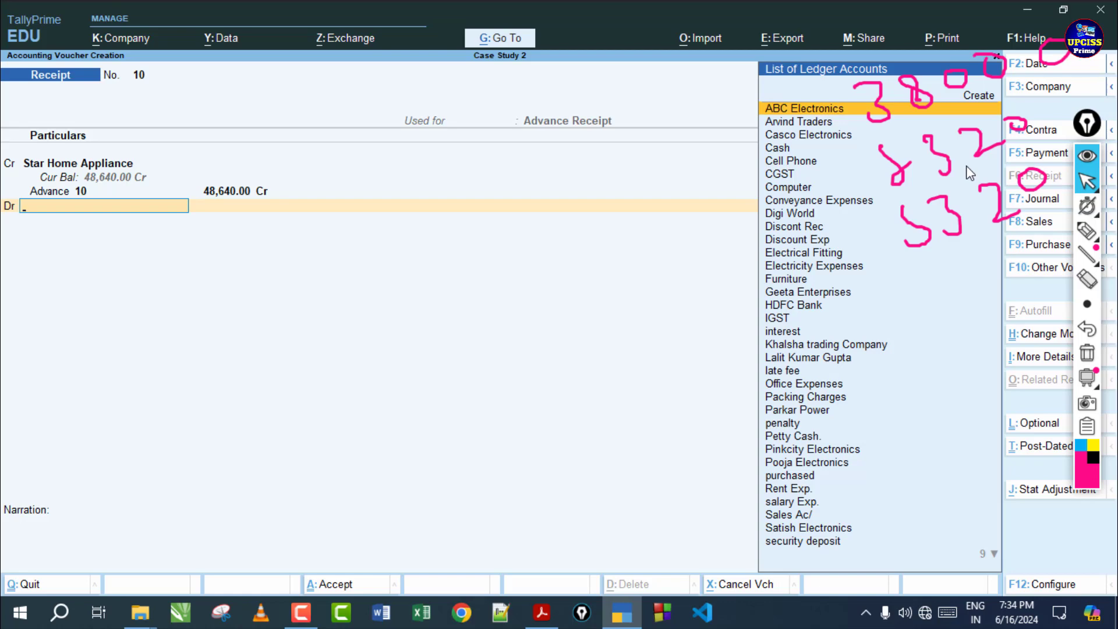
type("h")
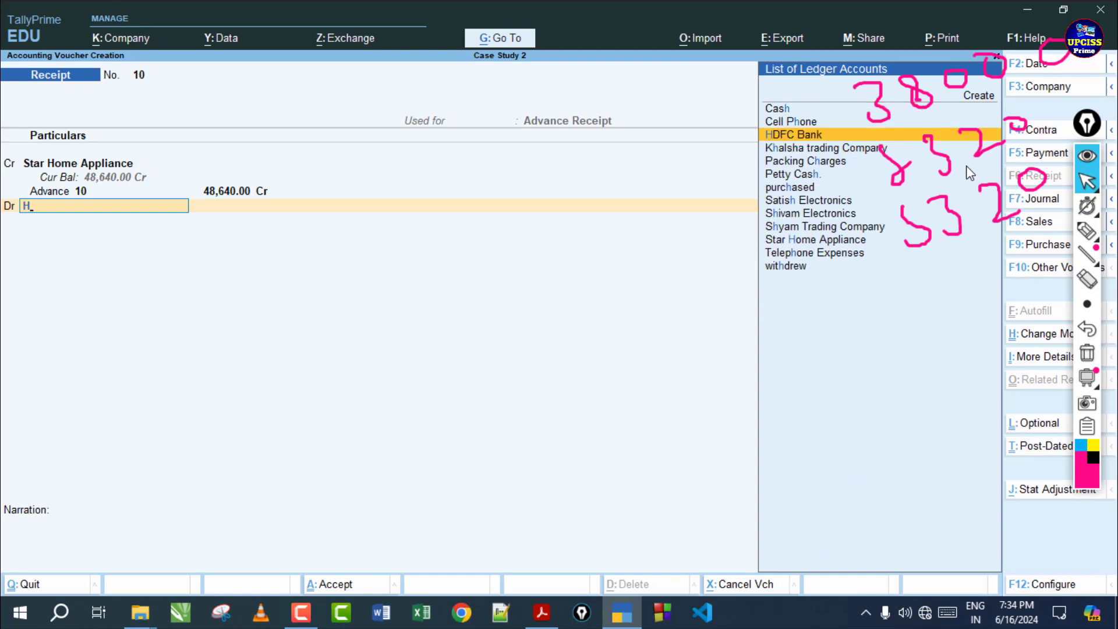
key("Return")
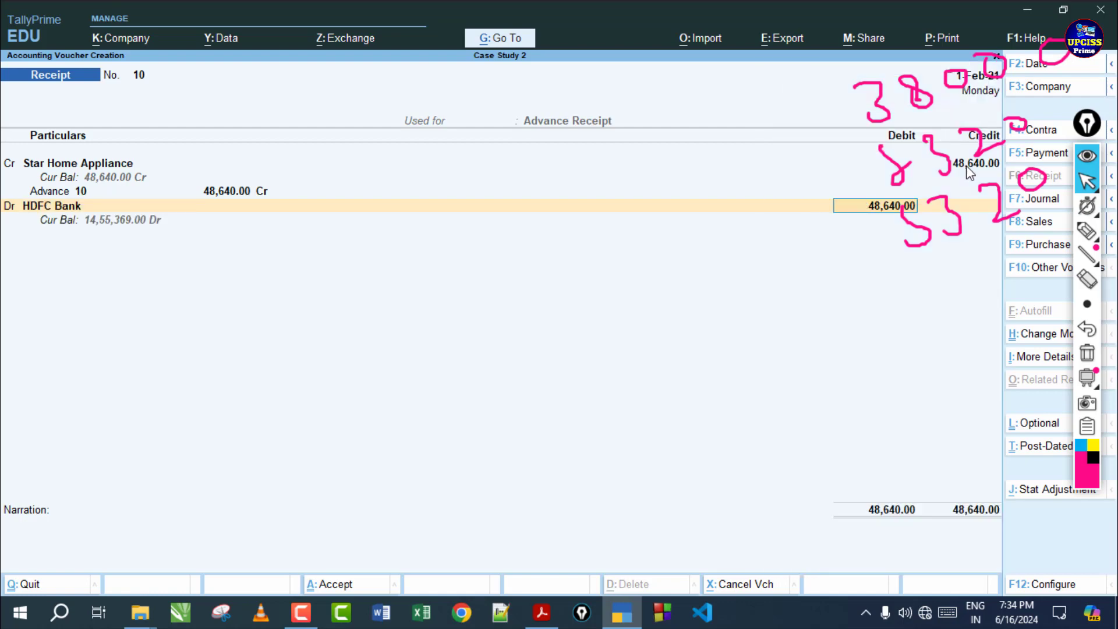
key("Return")
key("Return")
key("Return")
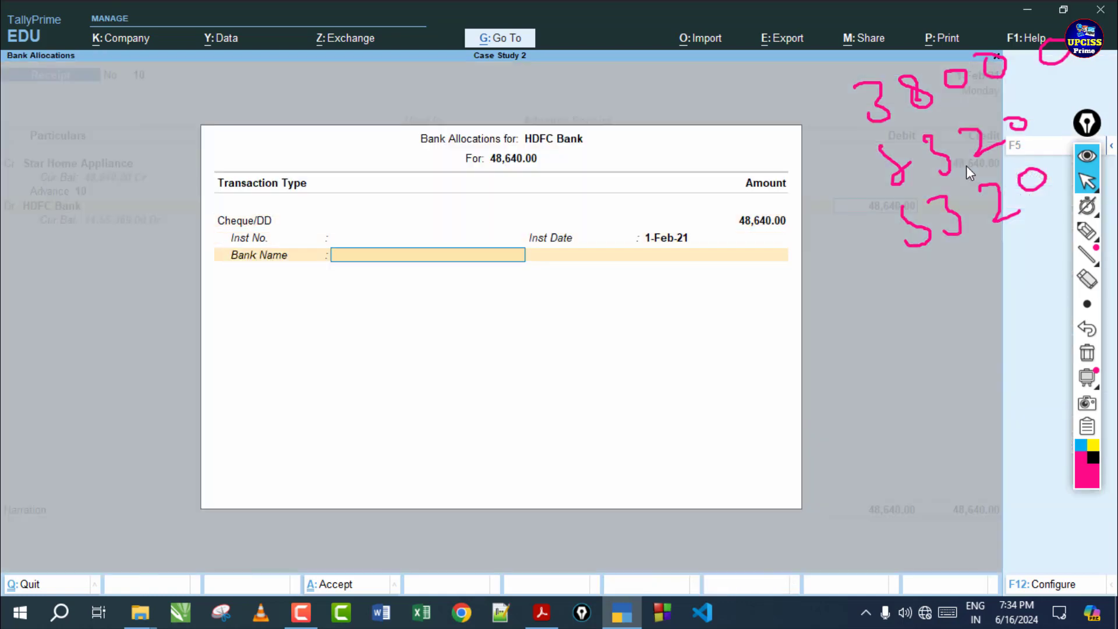
key("Return")
key("Return")
key("Return")
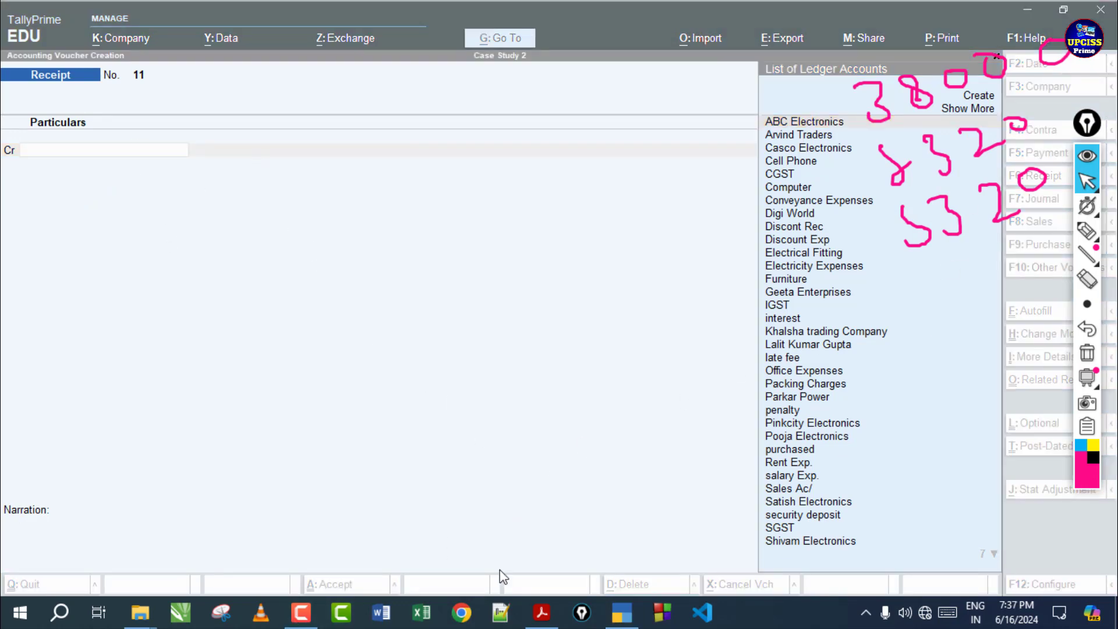
Step: Switch to the case study PDF, erase all the handwritten pen figures and bring entry 67 into view
left_click(540, 614)
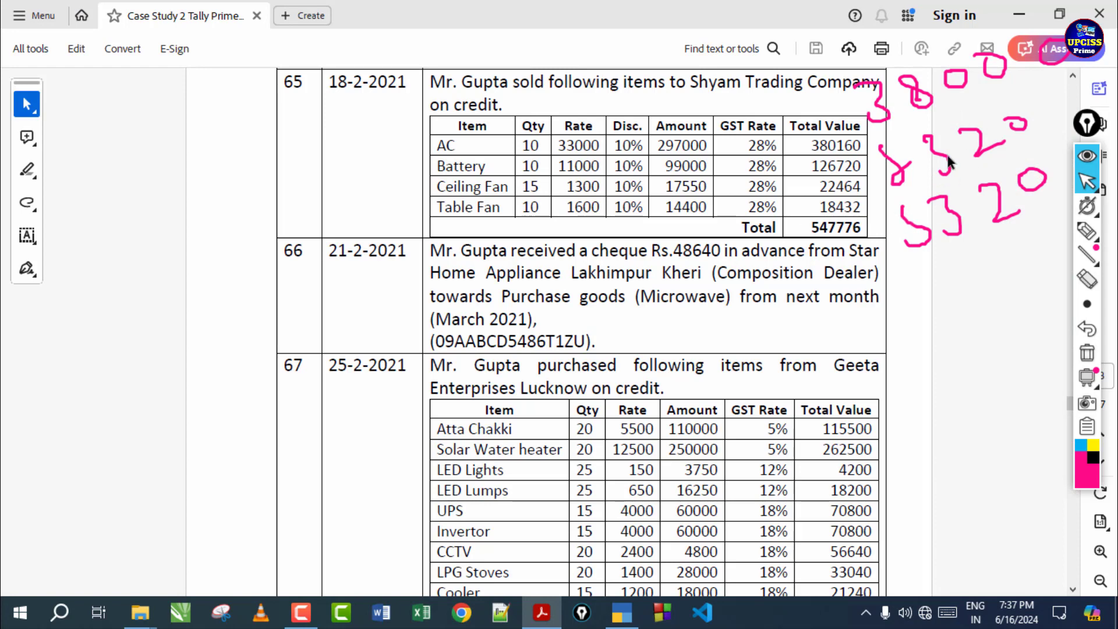
left_click(1085, 352)
scroll(569, 245, "down", 5)
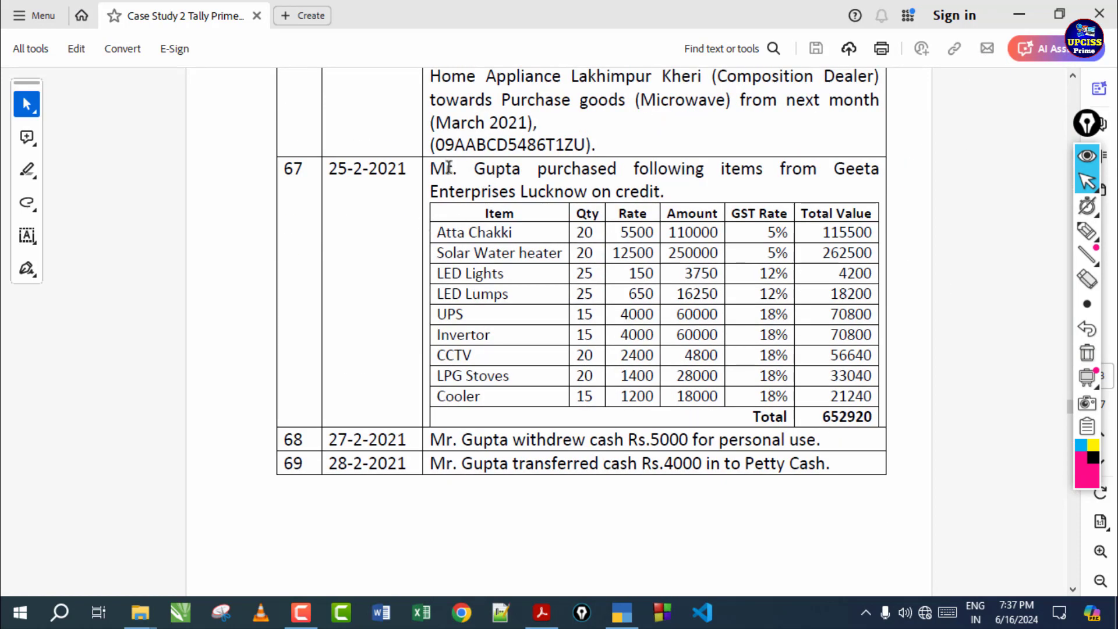
Step: Read entry 67's description in the PDF for the transaction type, supplier and credit terms
left_click_drag(428, 168, 616, 169)
left_click(457, 248)
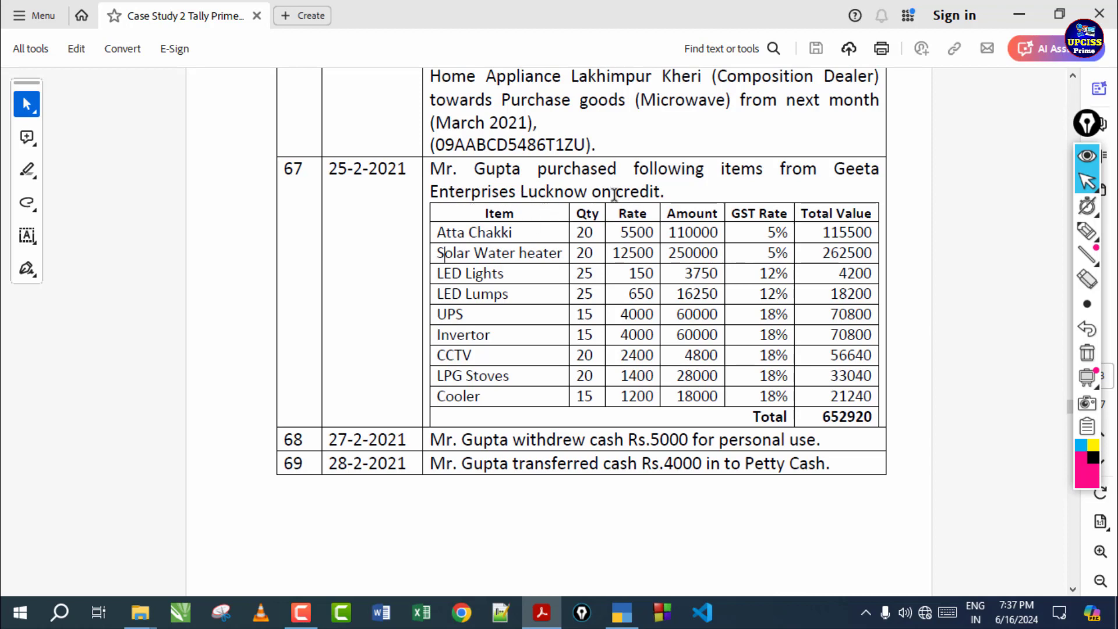
left_click_drag(615, 192, 661, 196)
left_click(688, 195)
left_click_drag(535, 175, 608, 188)
left_click(600, 177)
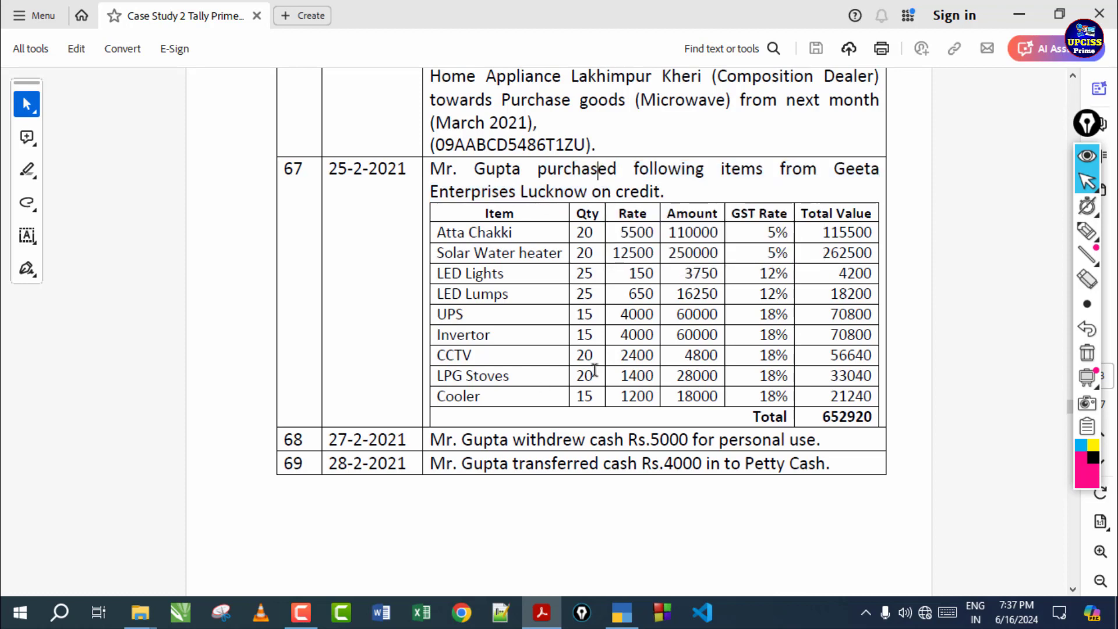
Step: Switch to TallyPrime and start a purchase voucher, leaving the supplier invoice number and date blank
left_click(622, 612)
left_click(1024, 245)
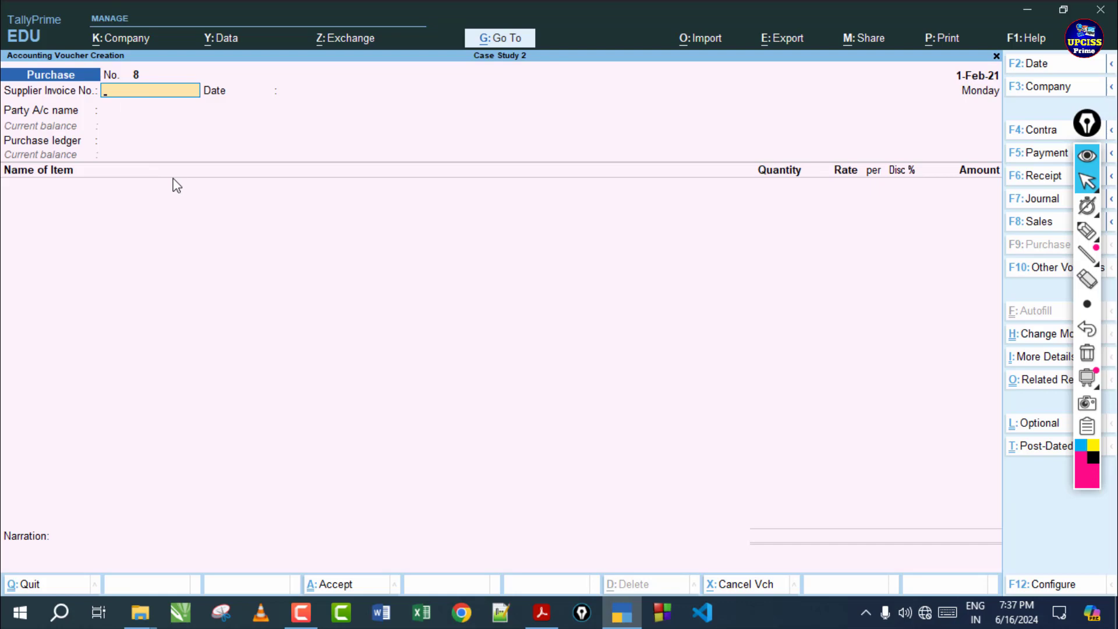
key("Return")
key("Return")
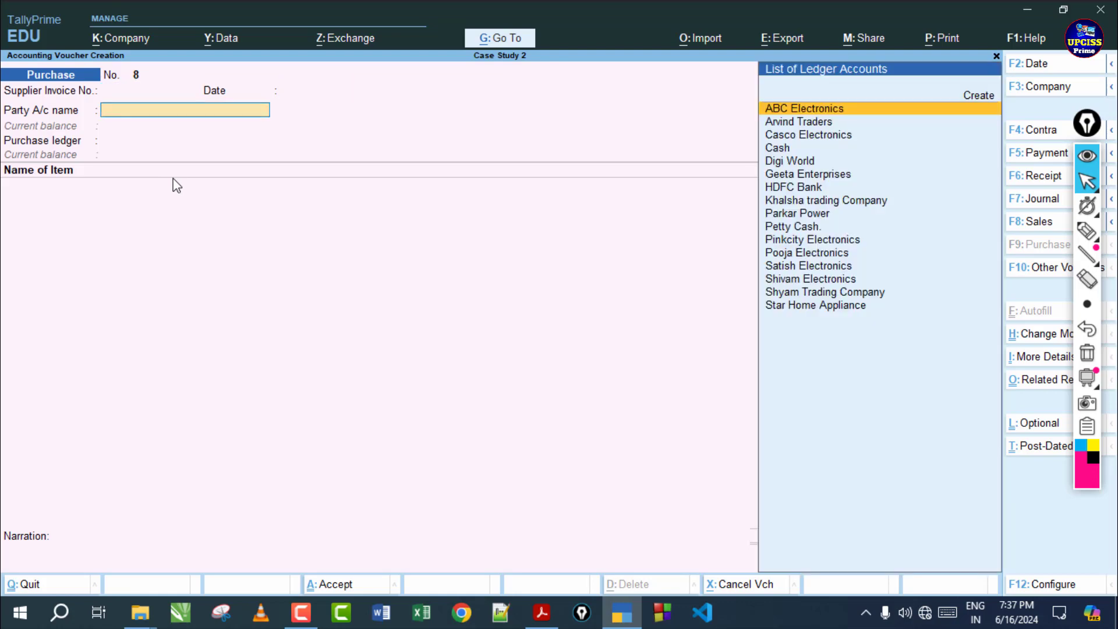
Step: Set the party account to Geeta Enterprises with its default receipt and party details, and choose the purchased ledger
key("Down")
key("Down")
key("Down")
key("Down")
key("Down")
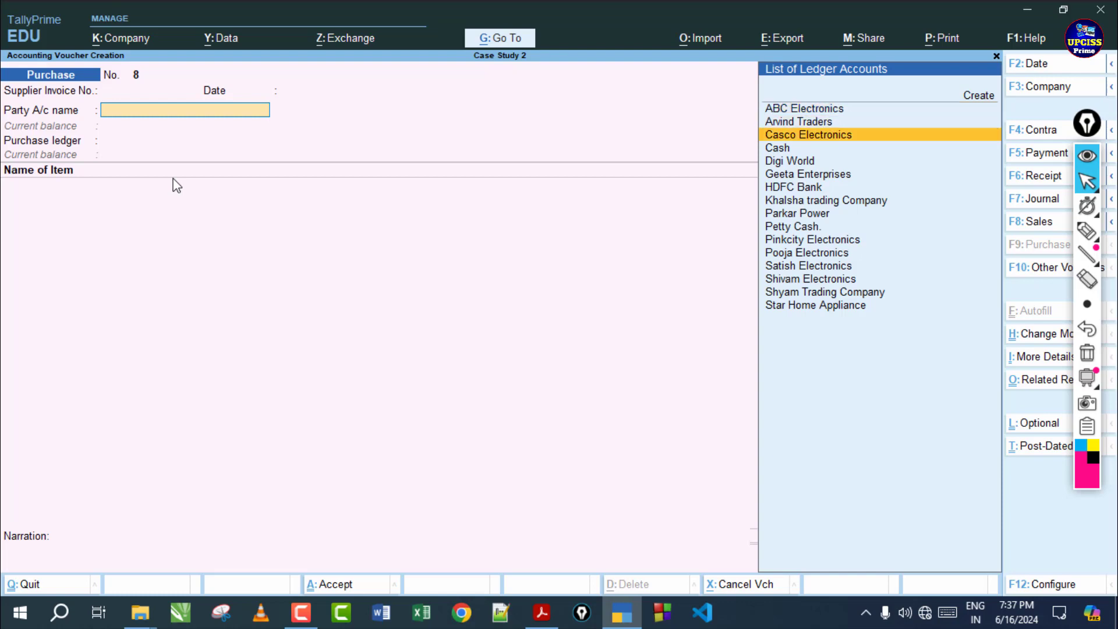
key("Return")
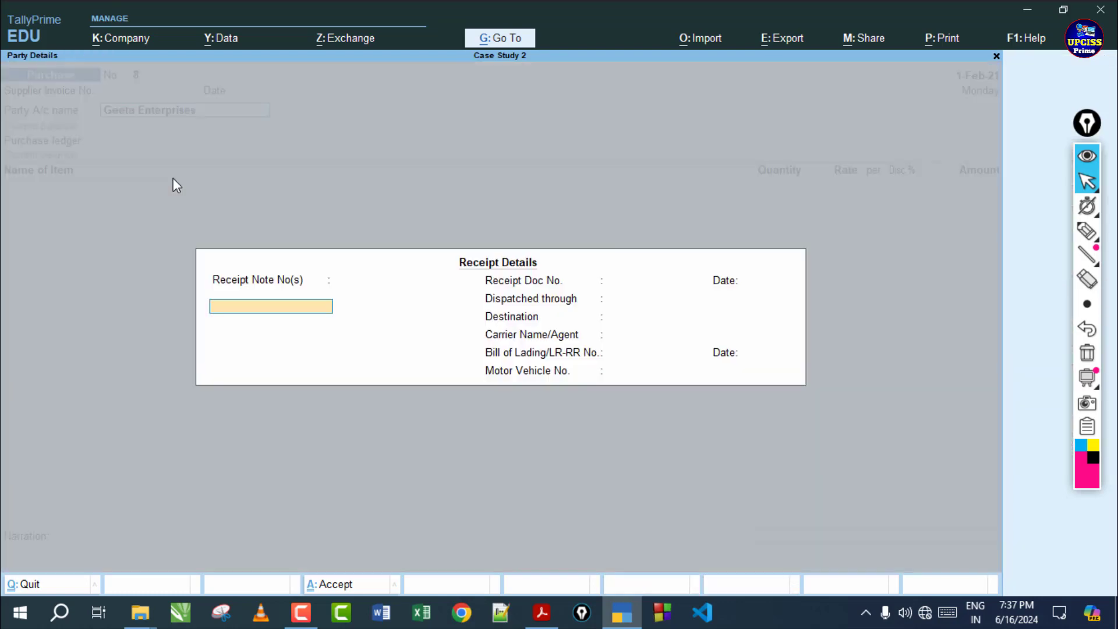
key("ctrl+a")
key("ctrl+a")
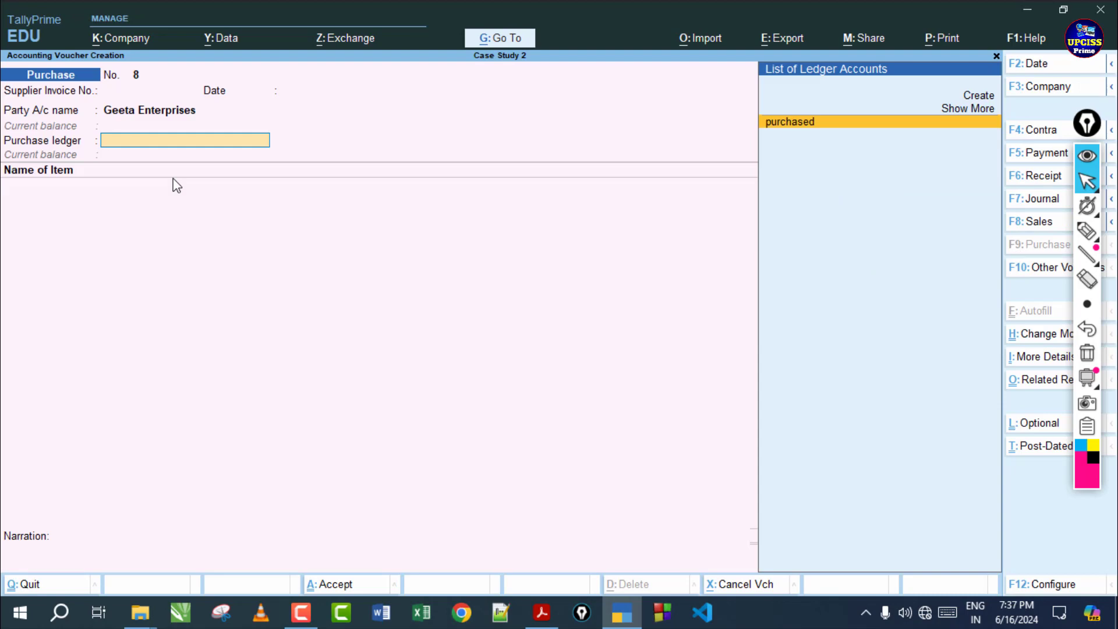
key("Return")
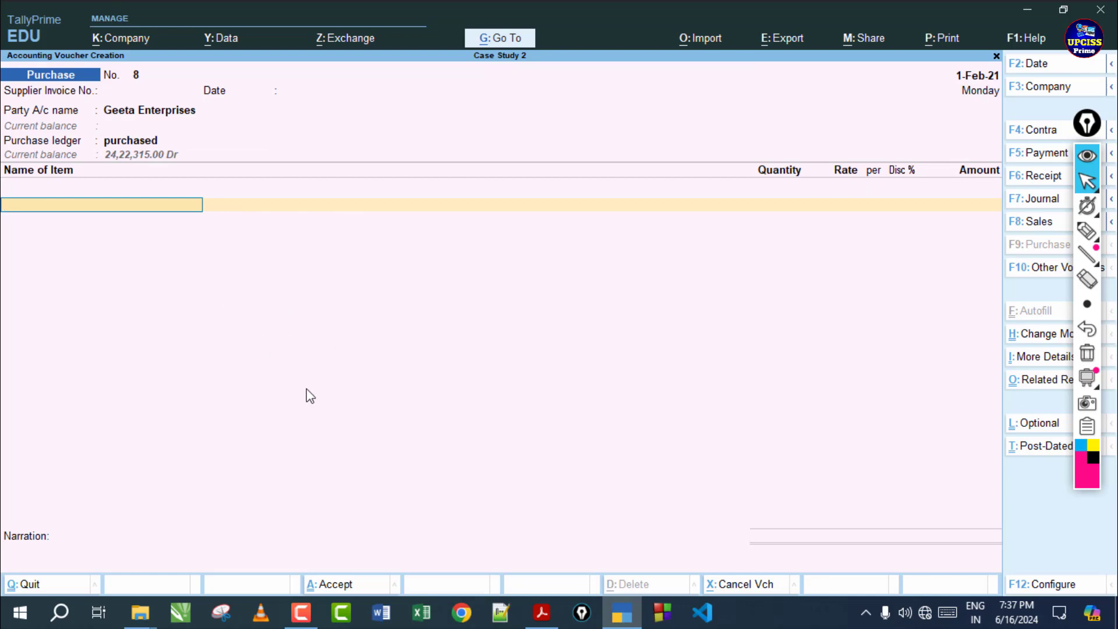
Step: Check entry 67's item columns in the PDF, then turn off the discount column for invoices in TallyPrime's company features
left_click(542, 612)
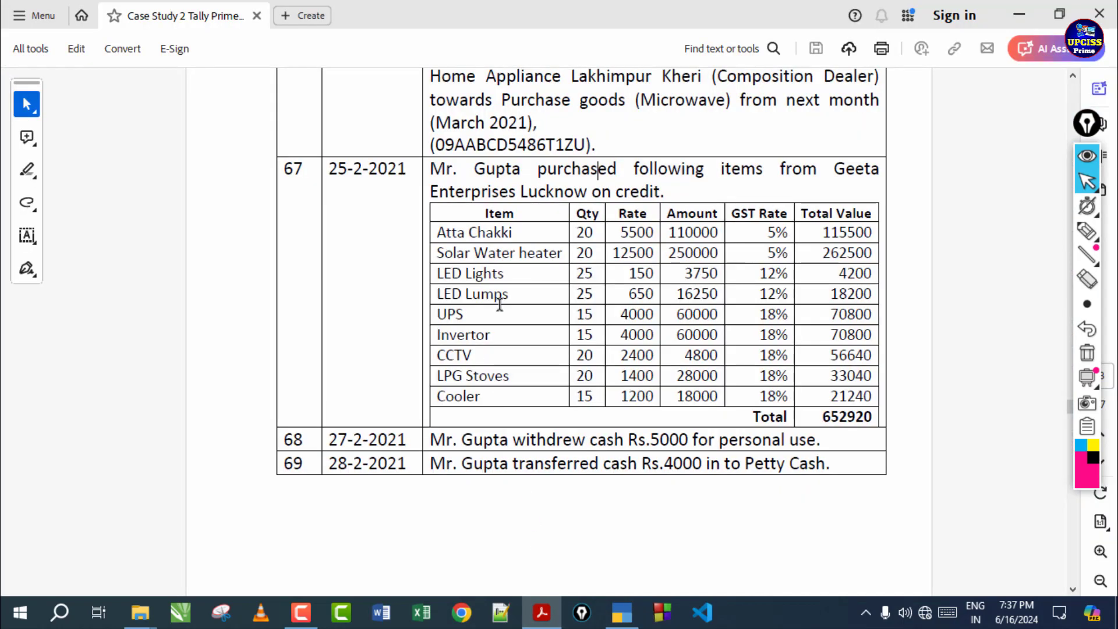
left_click(622, 613)
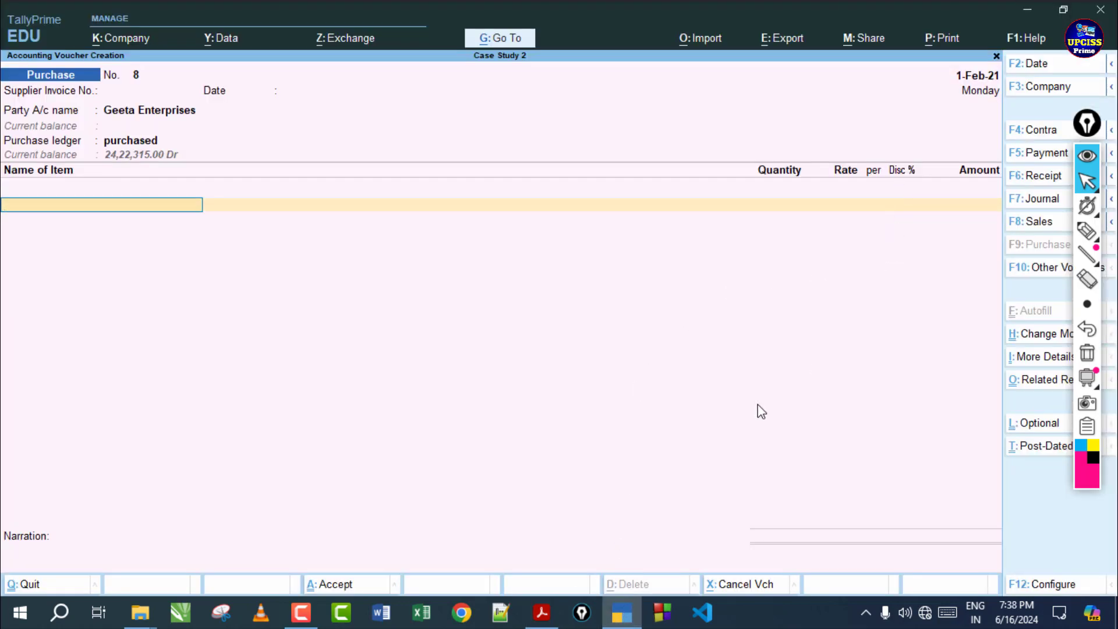
left_click(541, 611)
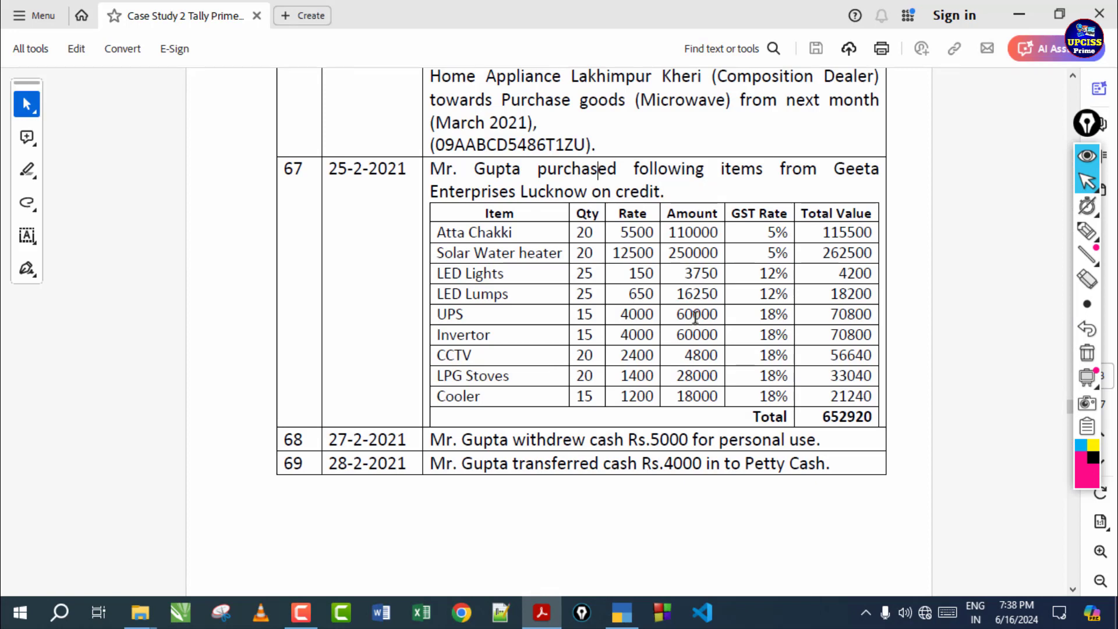
left_click(622, 612)
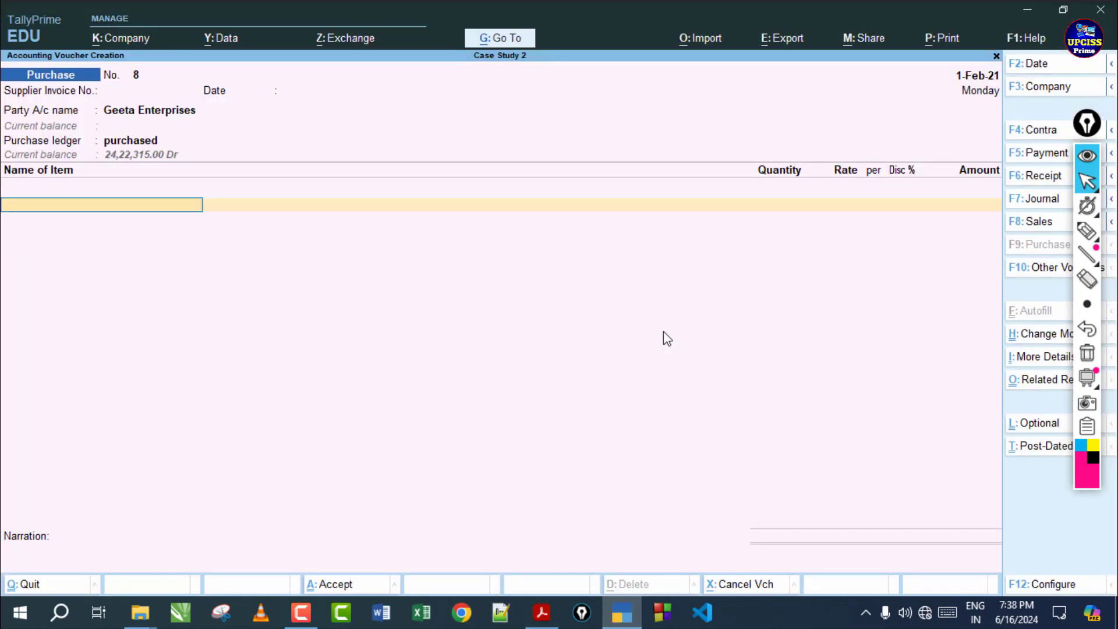
key("F11")
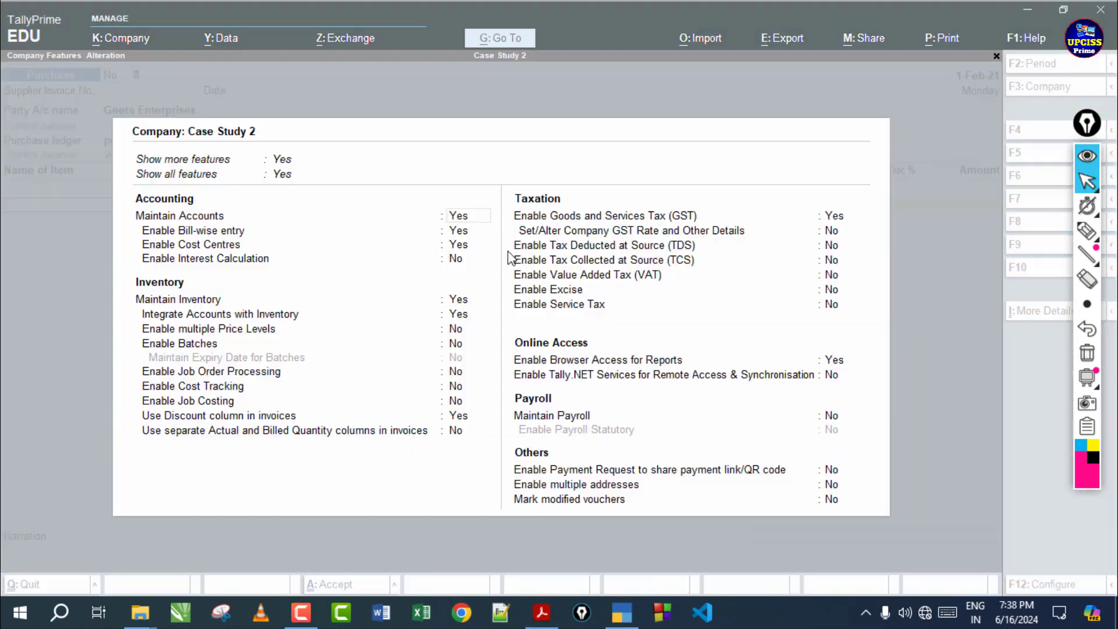
left_click(458, 416)
key("n")
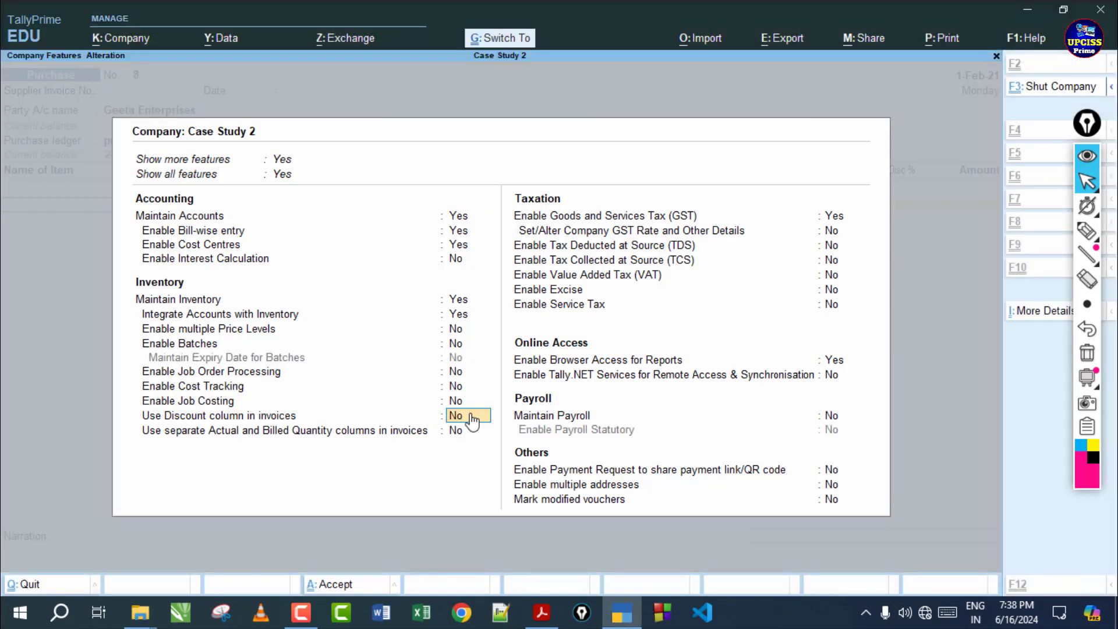
key("ctrl+a")
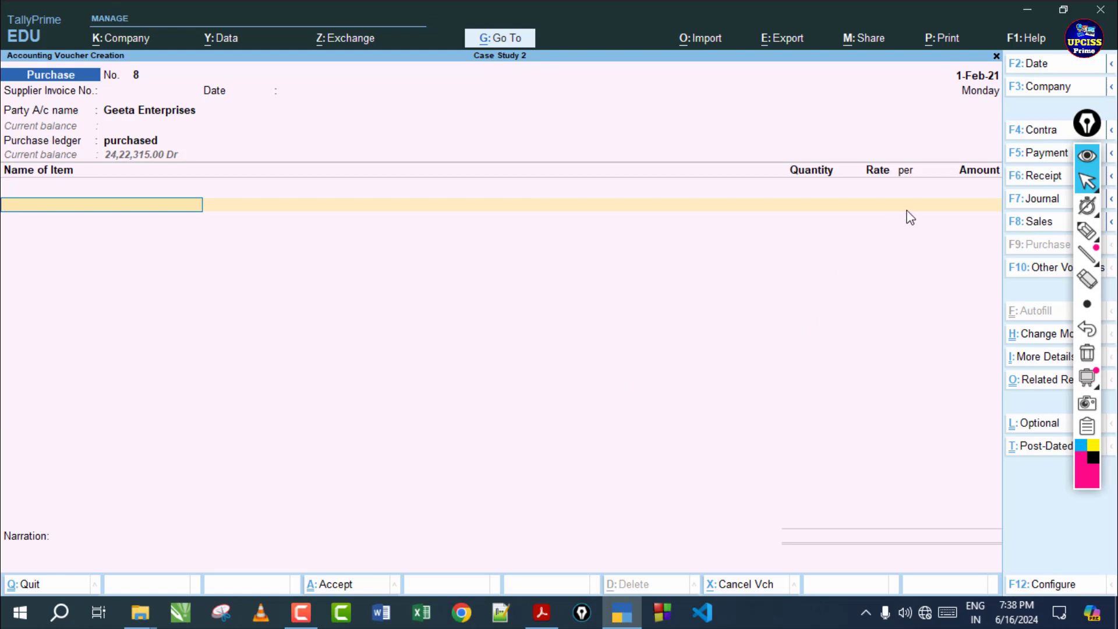
Step: Check entry 67's first item in the PDF, then add Atta Chakki to the purchase voucher with location Nirmal Nagar
left_click(541, 612)
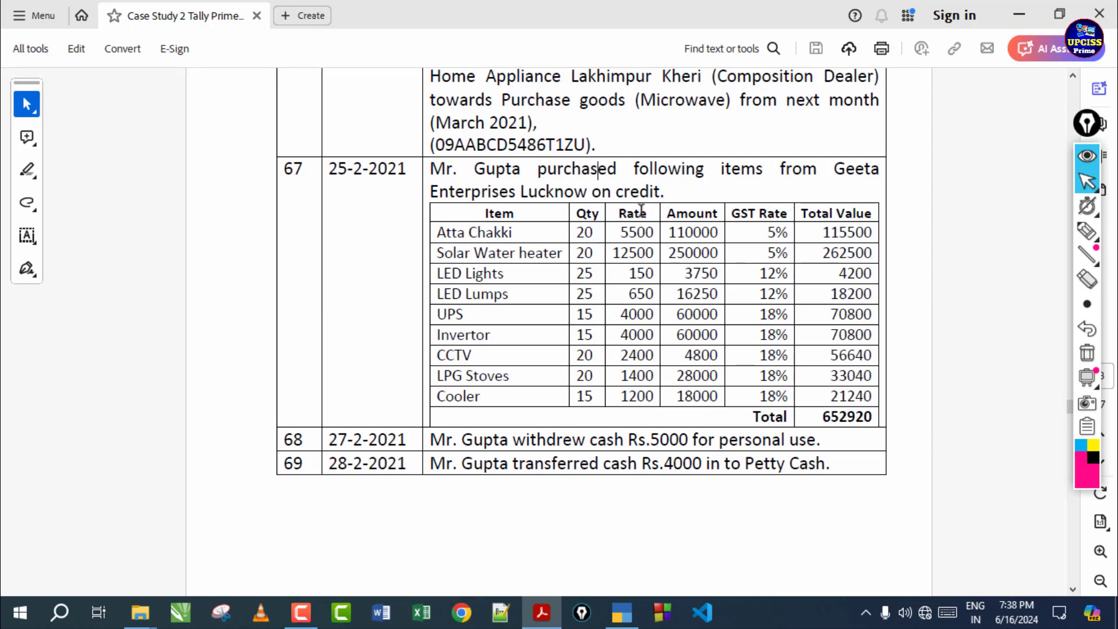
left_click(629, 618)
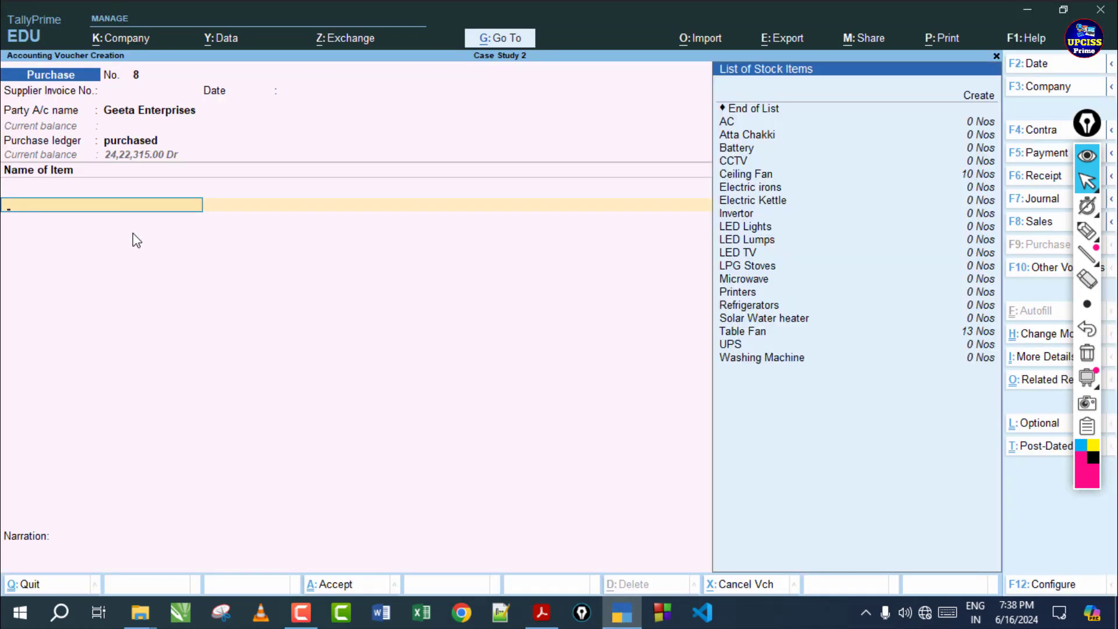
key("Down")
key("Down")
key("Return")
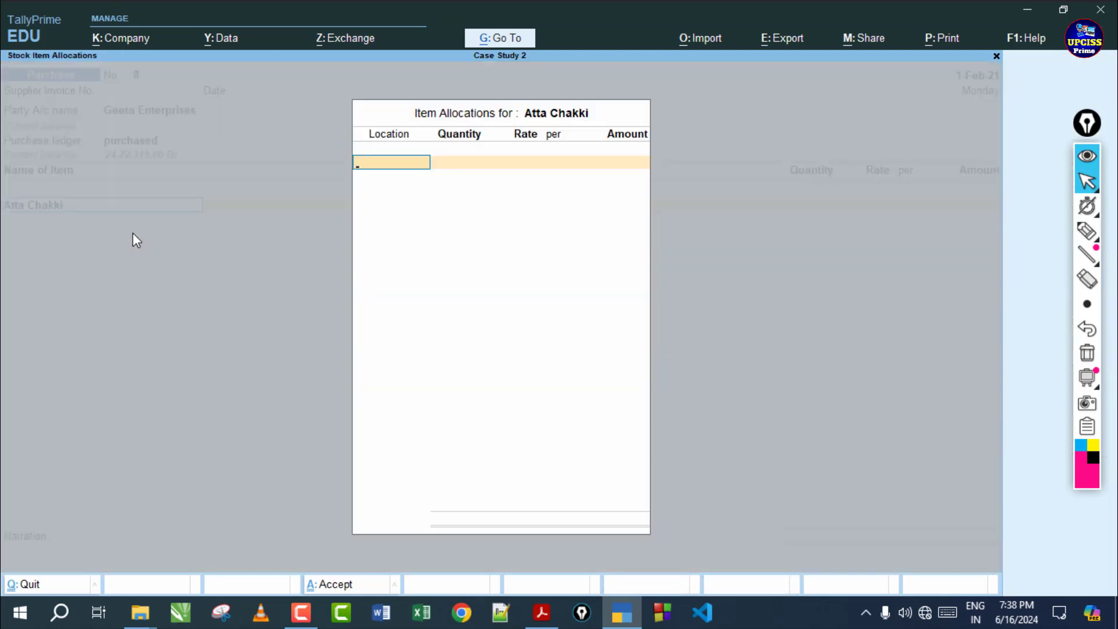
key("Down")
key("Down")
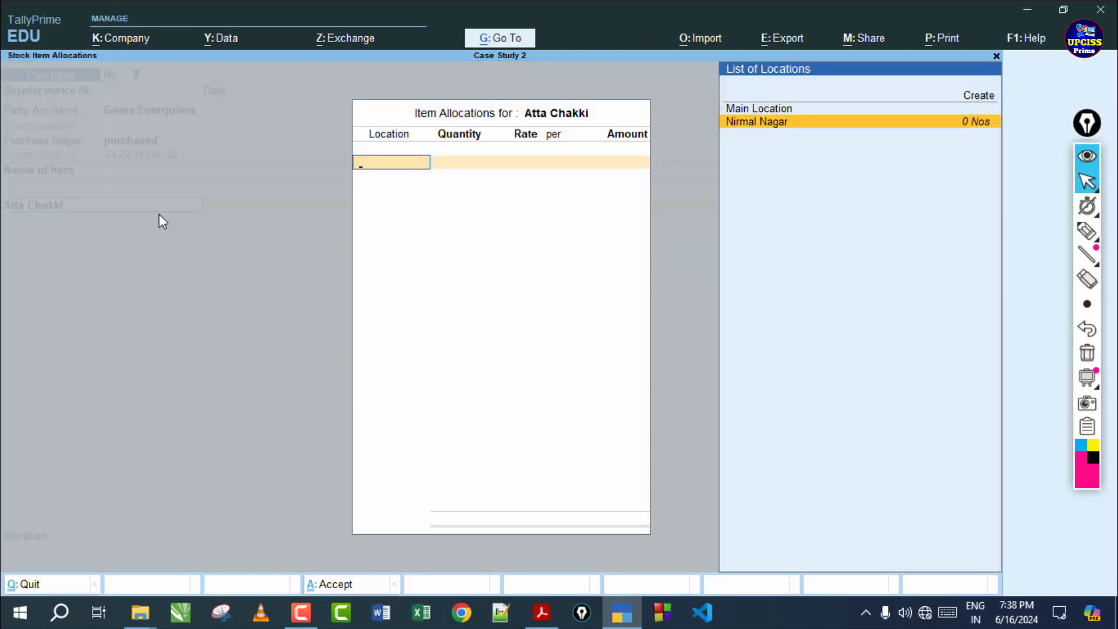
key("Return")
Step: Look up Atta Chakki's quantity in the PDF, enter 20 Nos at a rate of 5,500 in TallyPrime and accept the item line
left_click(543, 616)
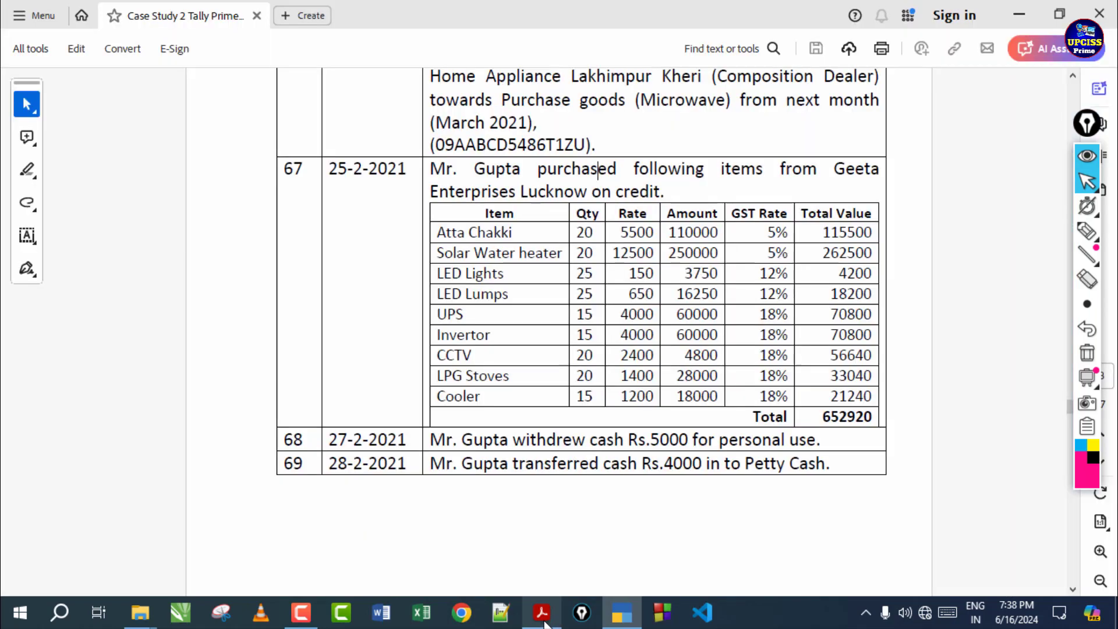
left_click(543, 616)
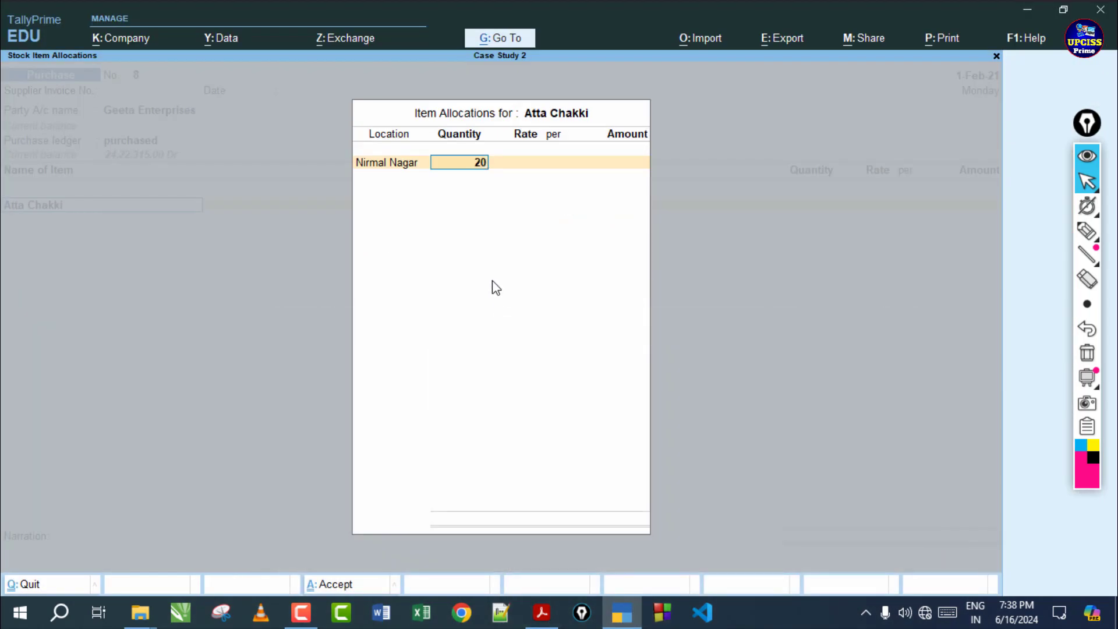
type("20")
key("Return")
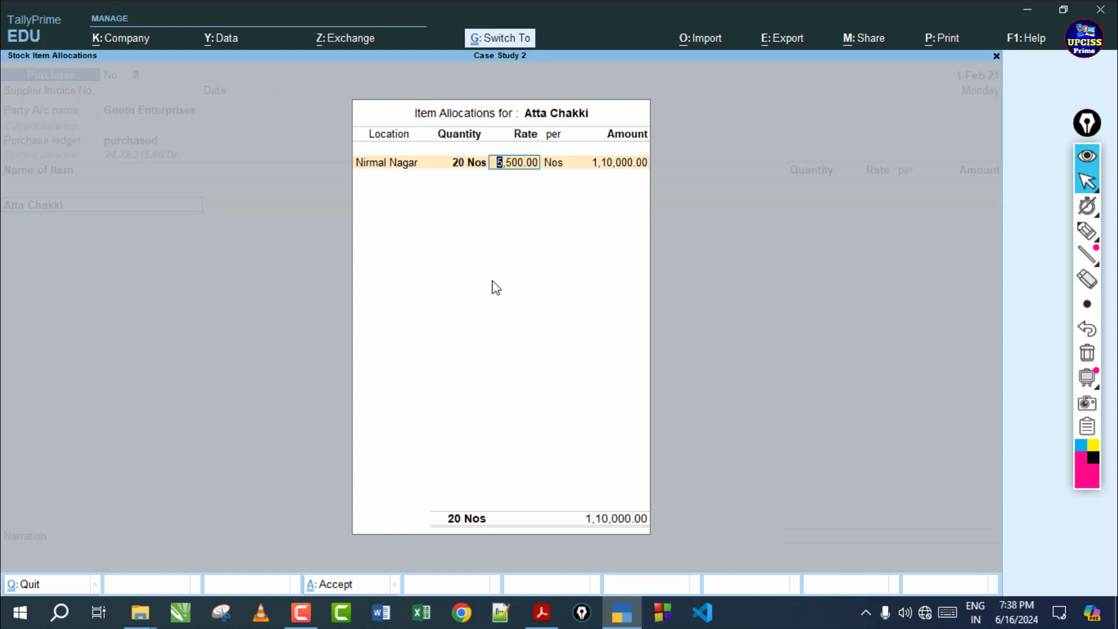
key("ctrl+a")
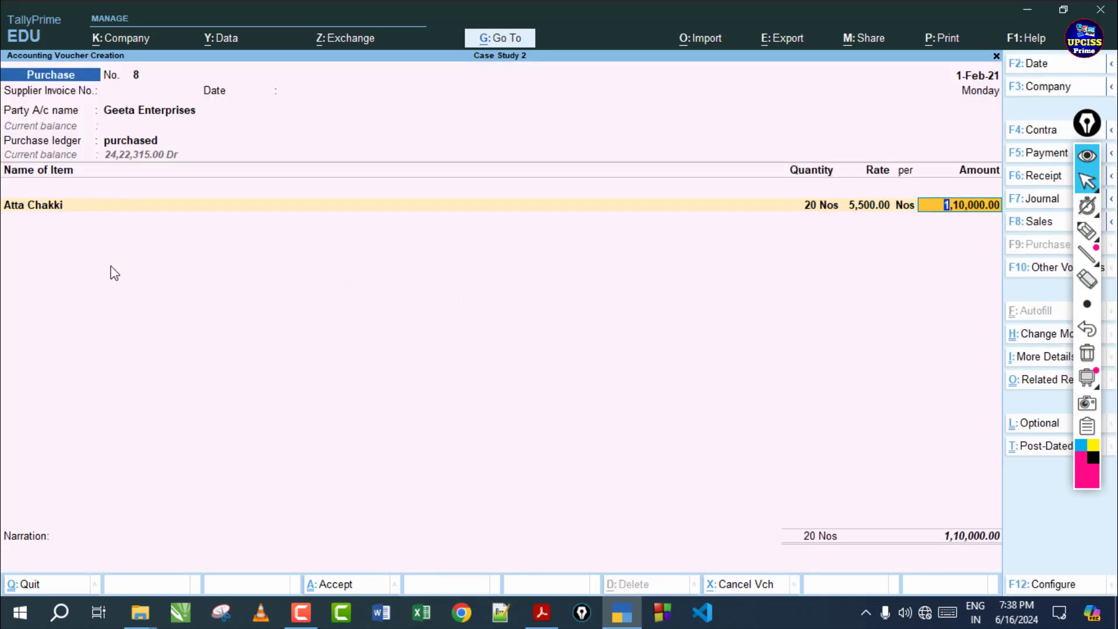
key("Return")
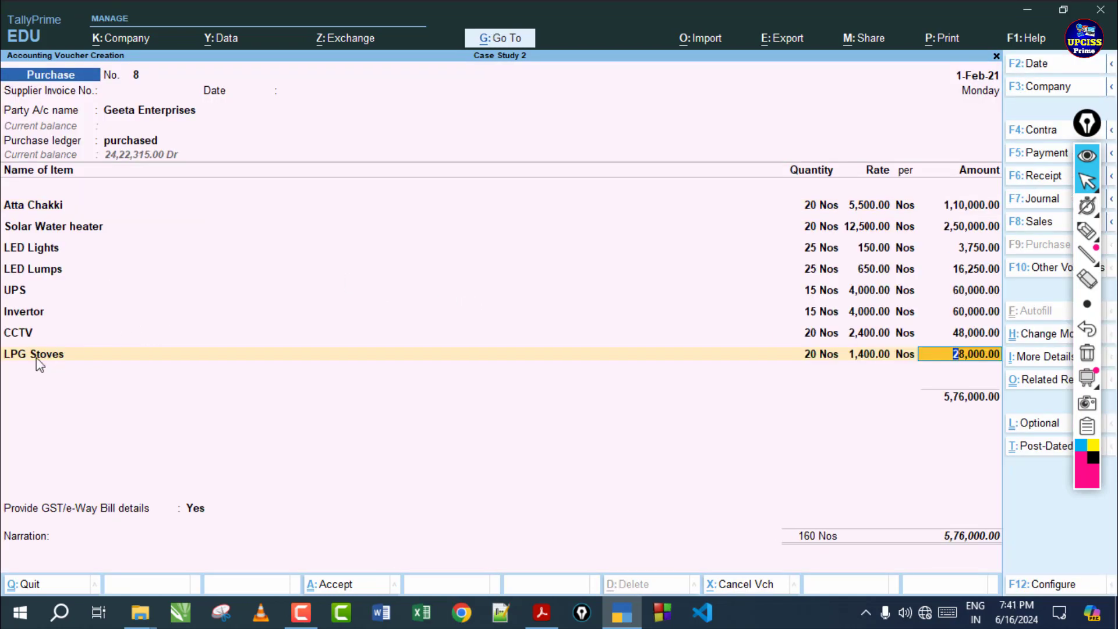
Step: Check the Cooler row of entry 67 in the case study PDF and return to the TallyPrime purchase voucher
left_click(541, 612)
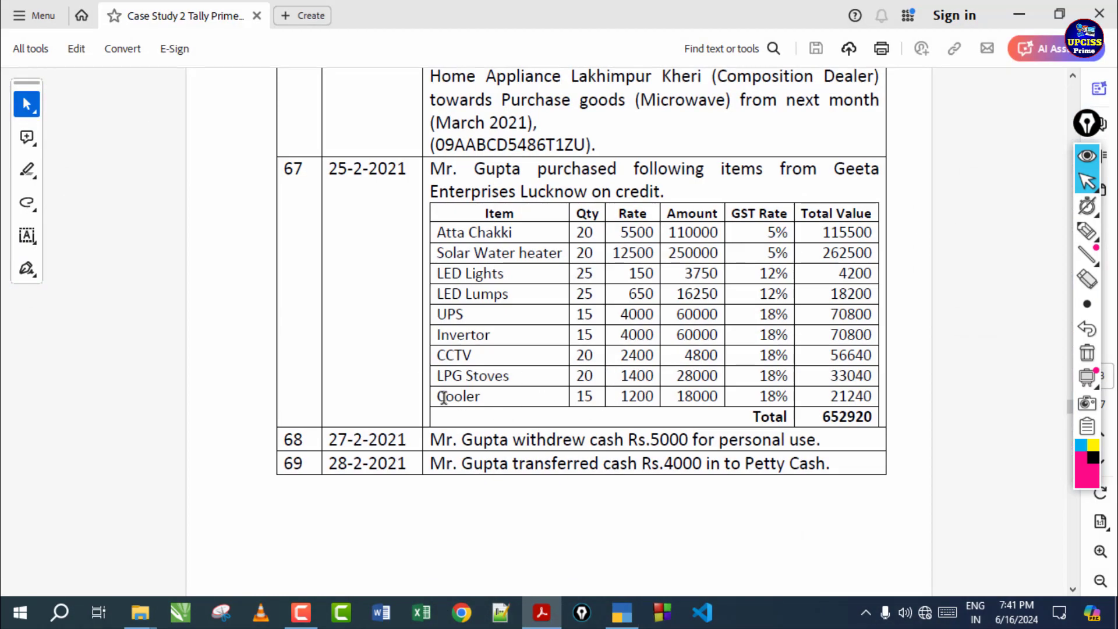
left_click_drag(437, 398, 487, 396)
left_click(445, 396)
left_click(502, 399)
left_click_drag(501, 398, 464, 399)
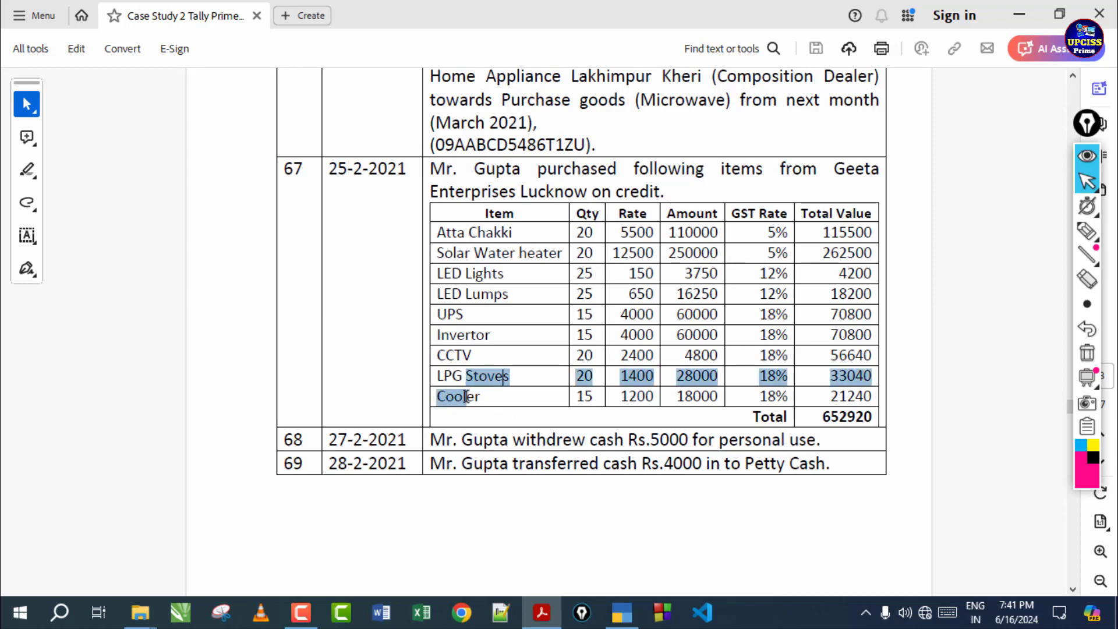
left_click(463, 399)
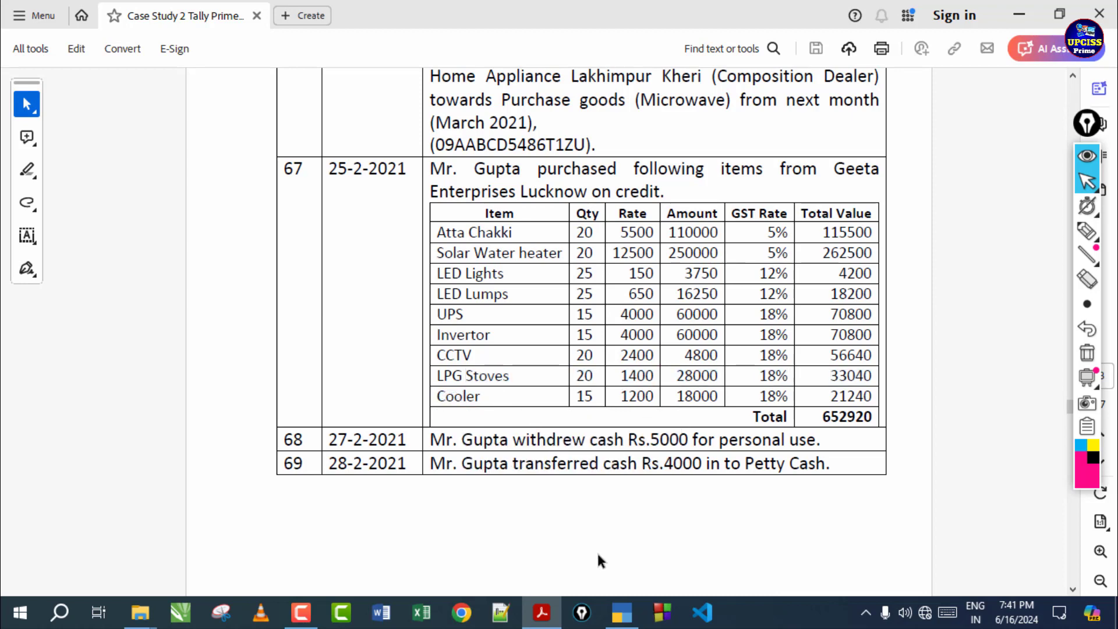
left_click(618, 609)
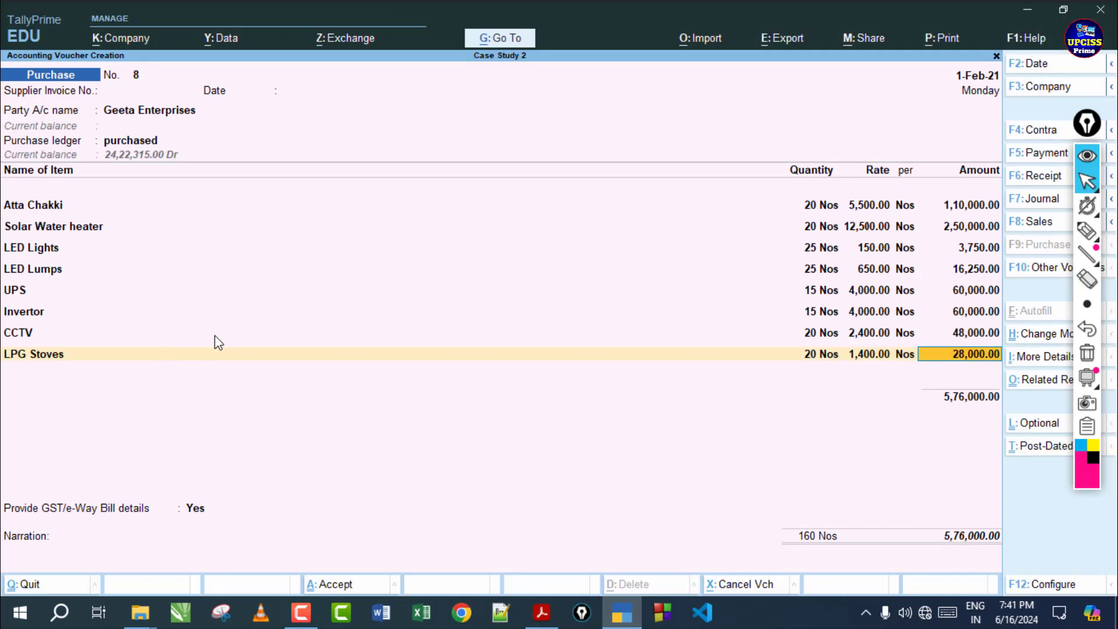
Step: Create a stock item named Cooler from the purchase voucher with unit Nos, checking its name in the case study PDF
key("Return")
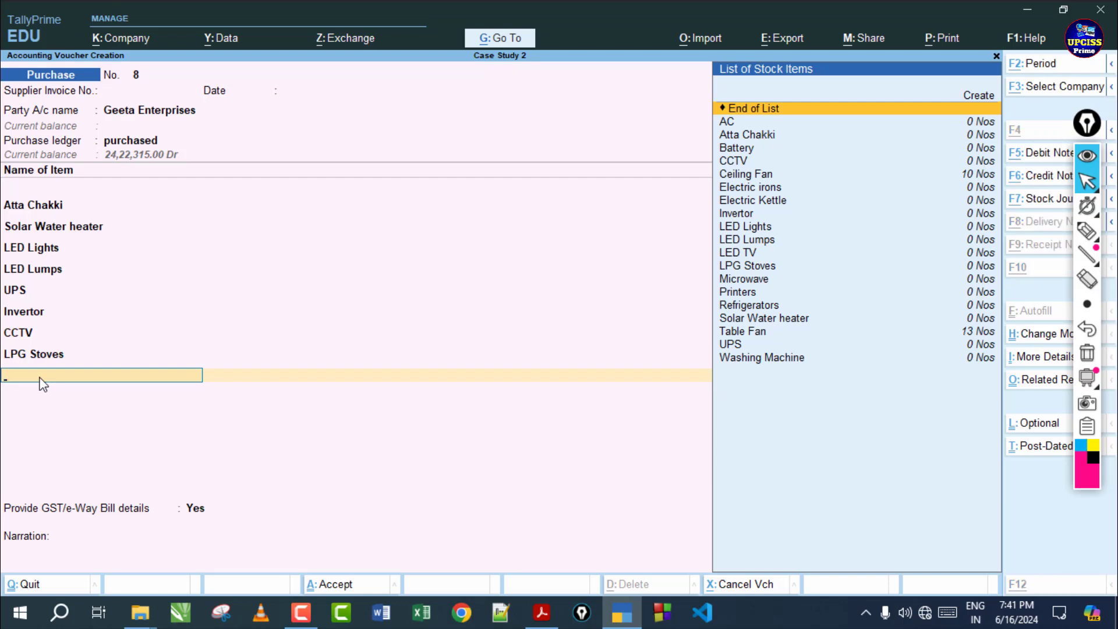
key("alt+c")
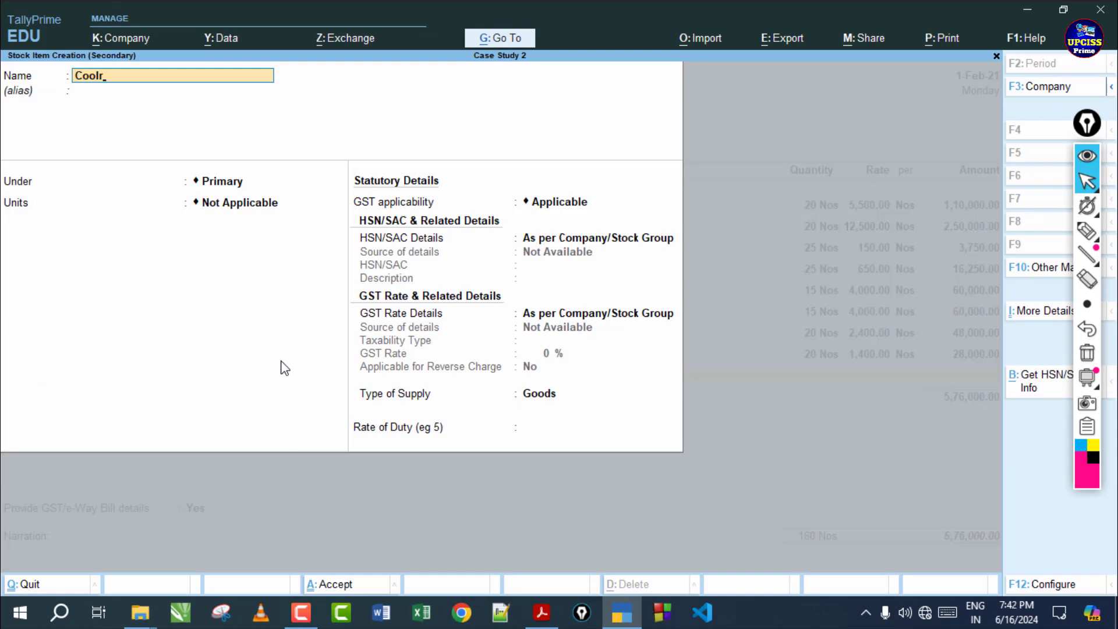
left_click(541, 612)
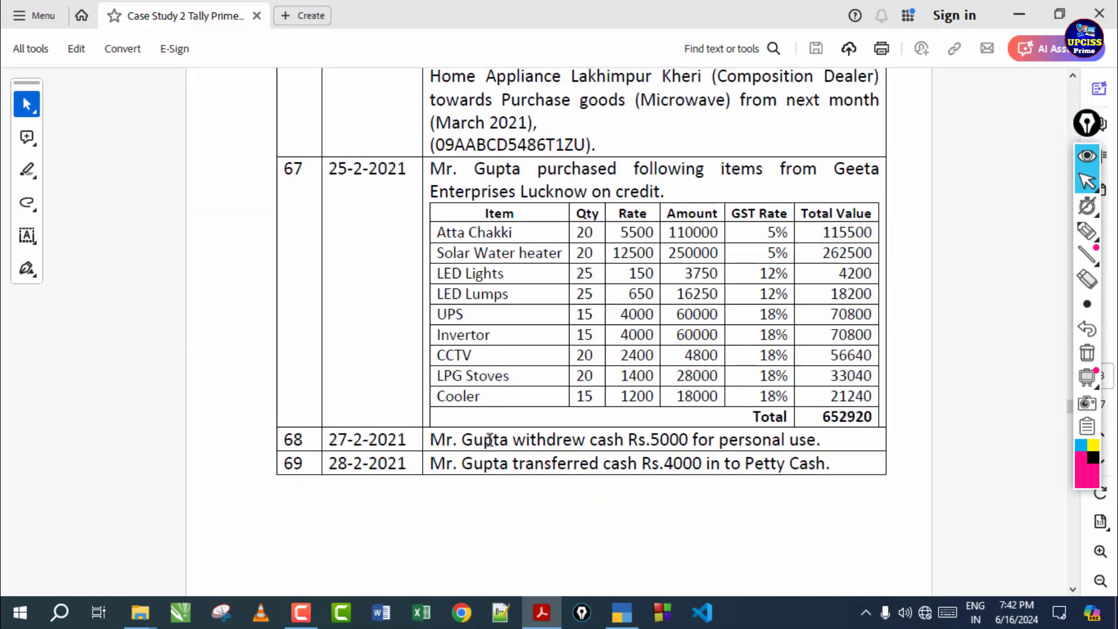
left_click(621, 612)
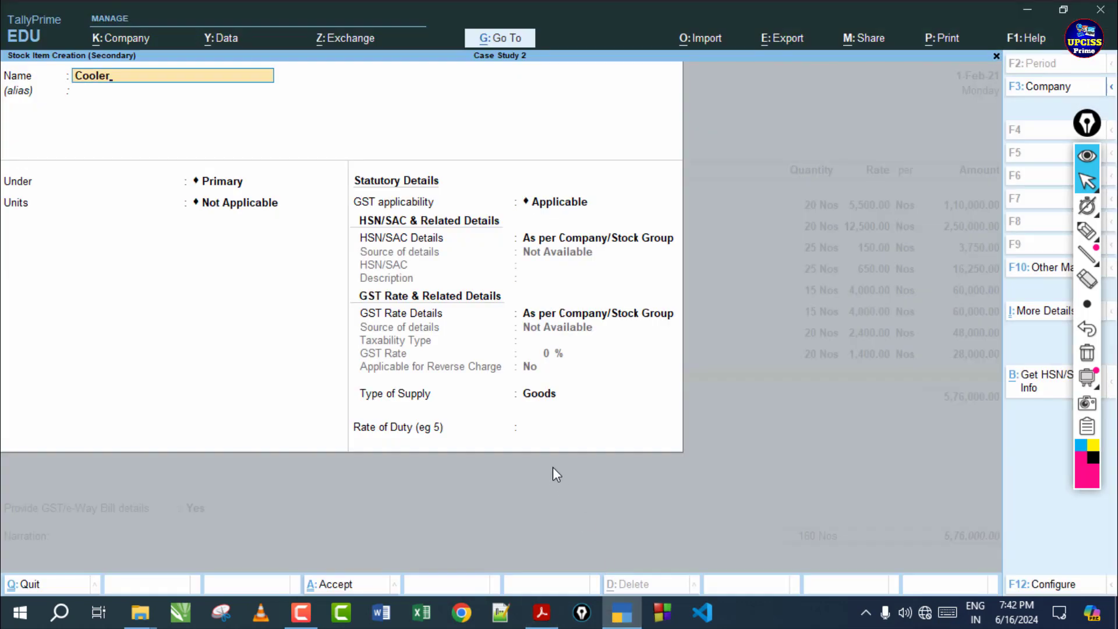
key("Return")
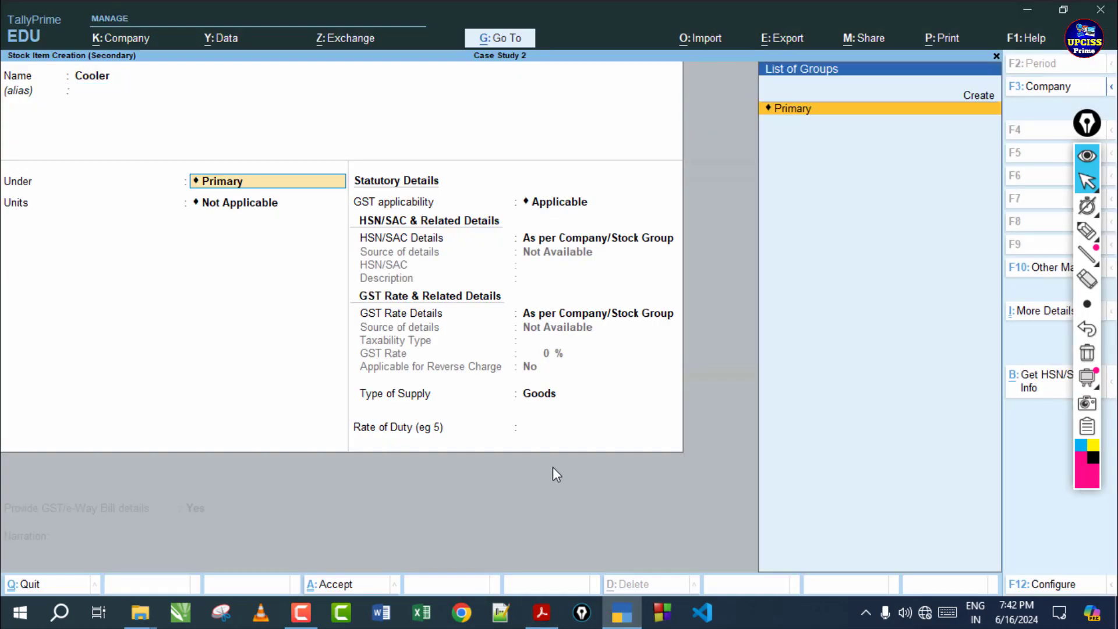
key("Return")
key("Down")
key("Return")
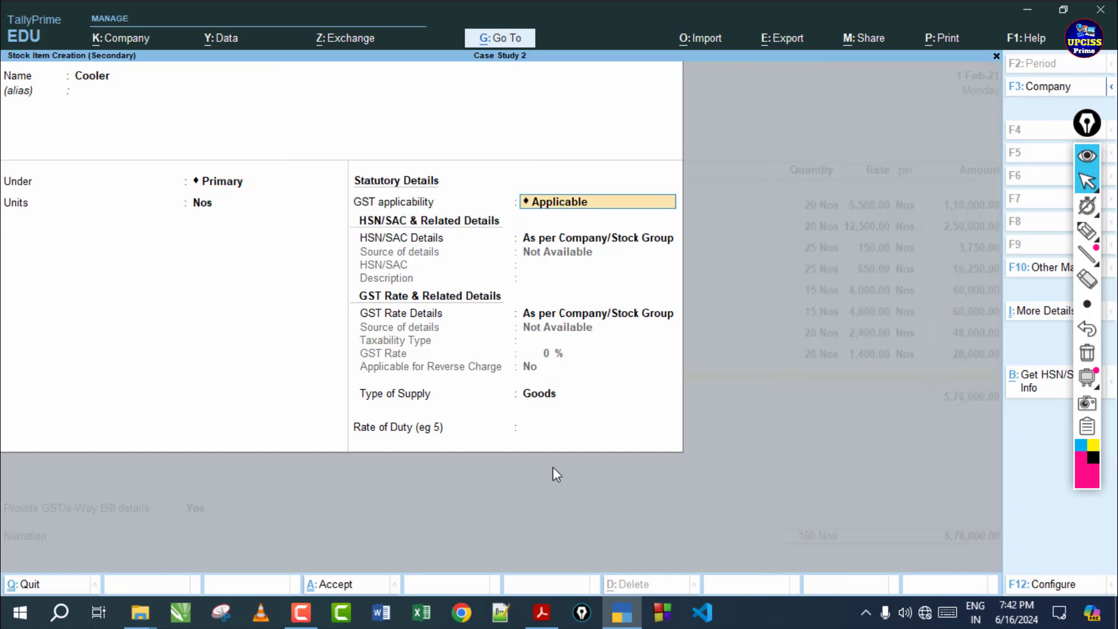
Step: Specify Cooler's GST details as Taxable at 18%, checking the rate in the PDF, and save the stock item
key("Return")
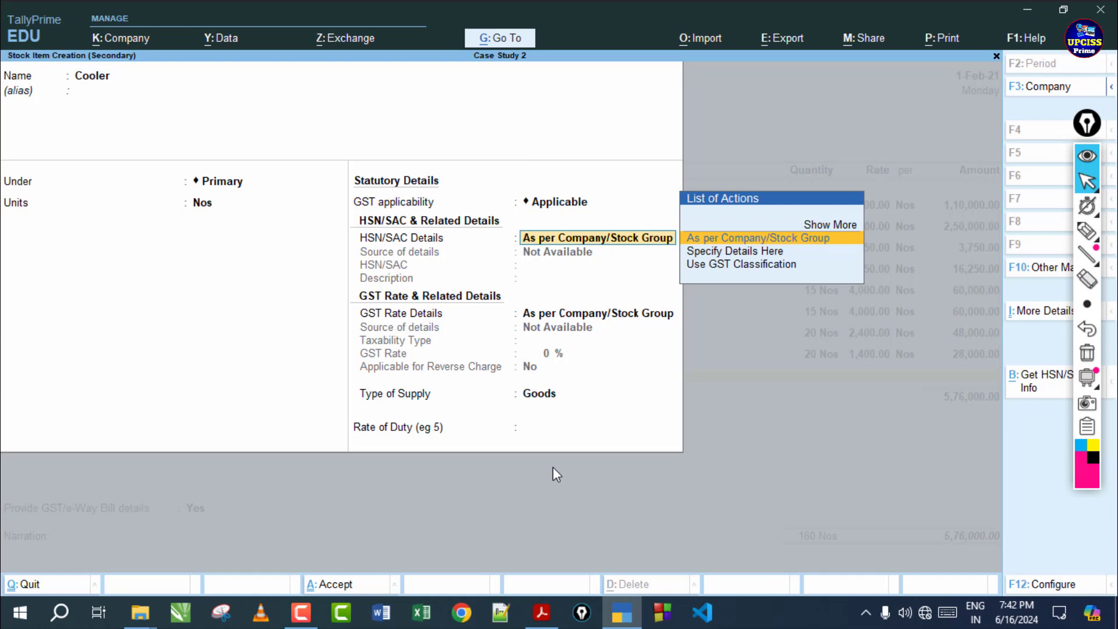
key("Return")
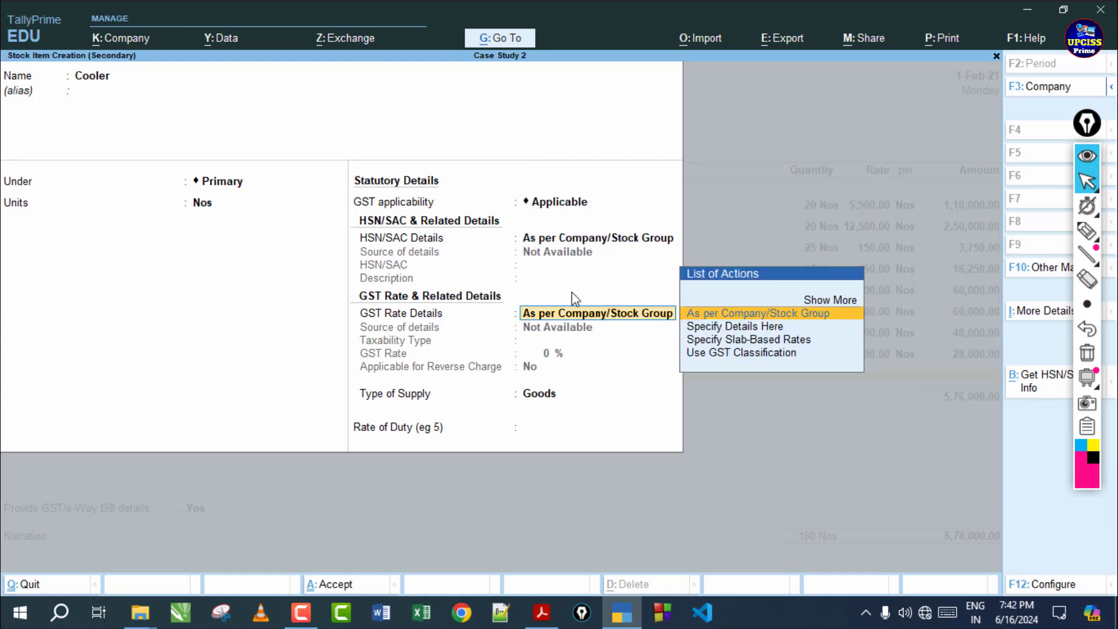
key("Down")
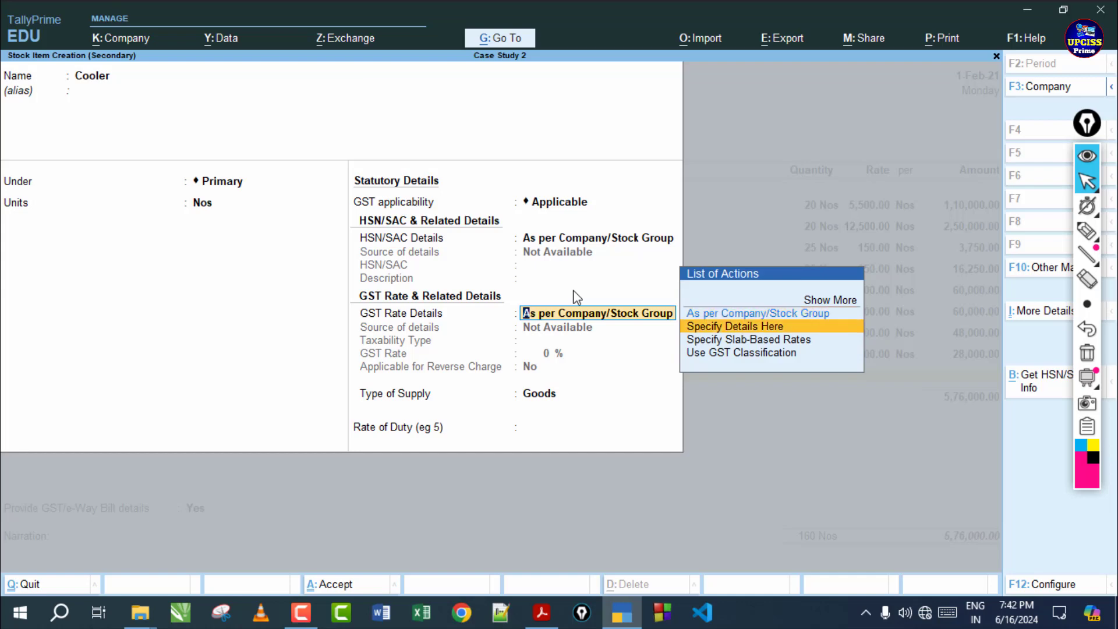
key("Return")
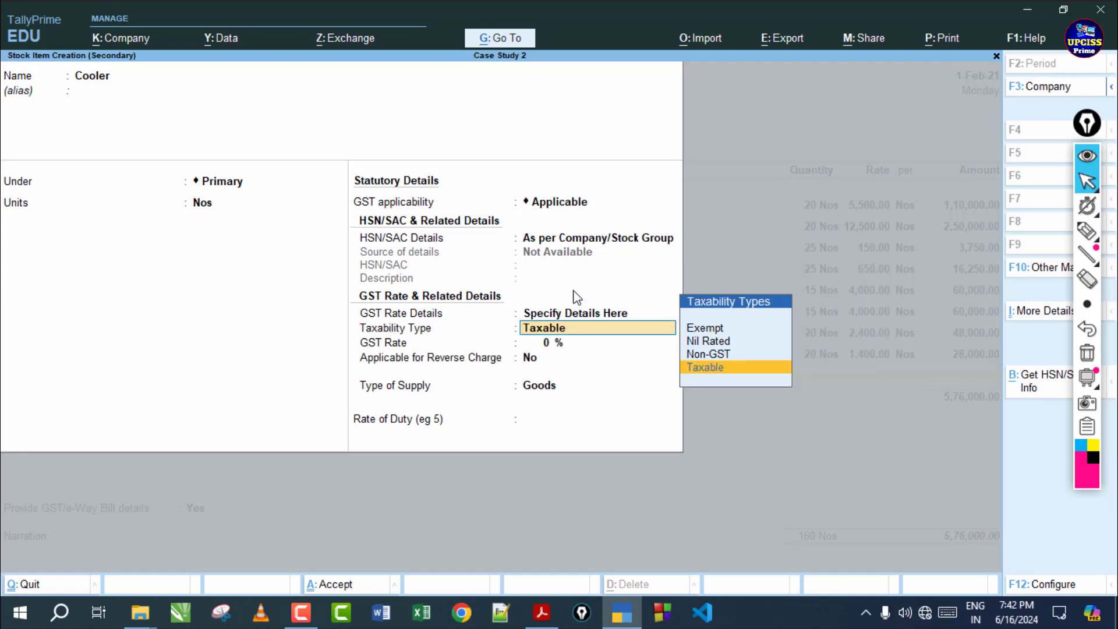
key("Return")
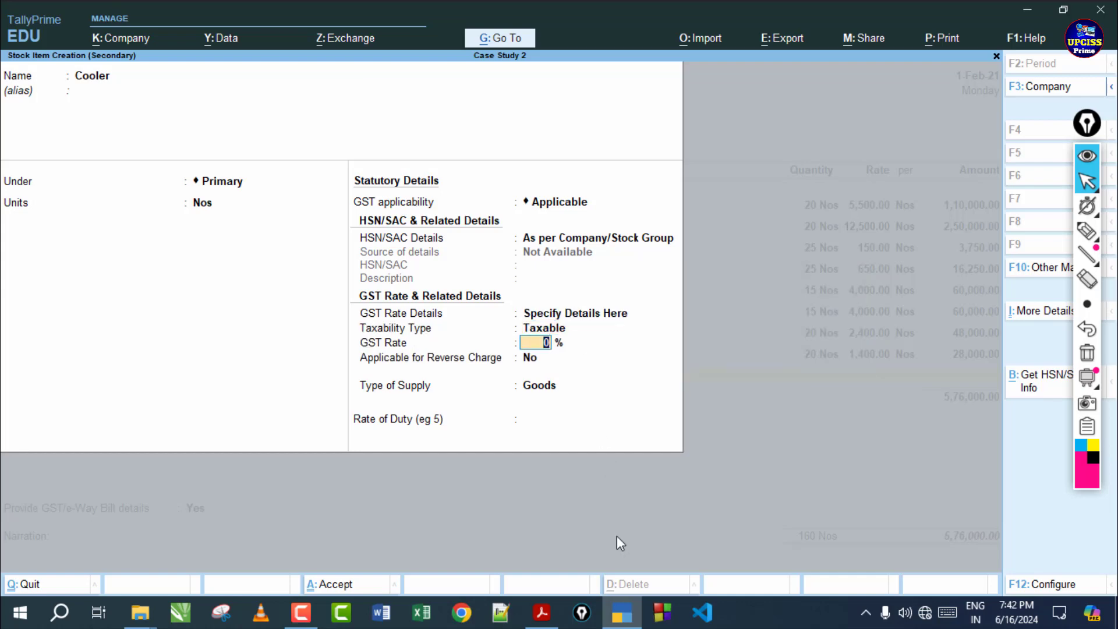
left_click(542, 611)
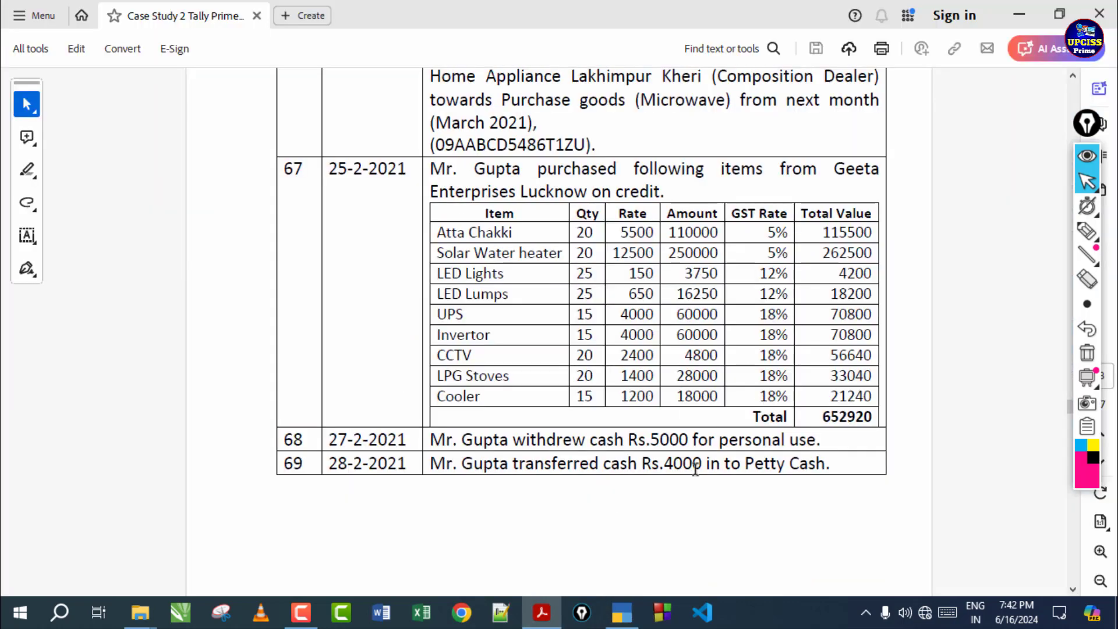
left_click(620, 610)
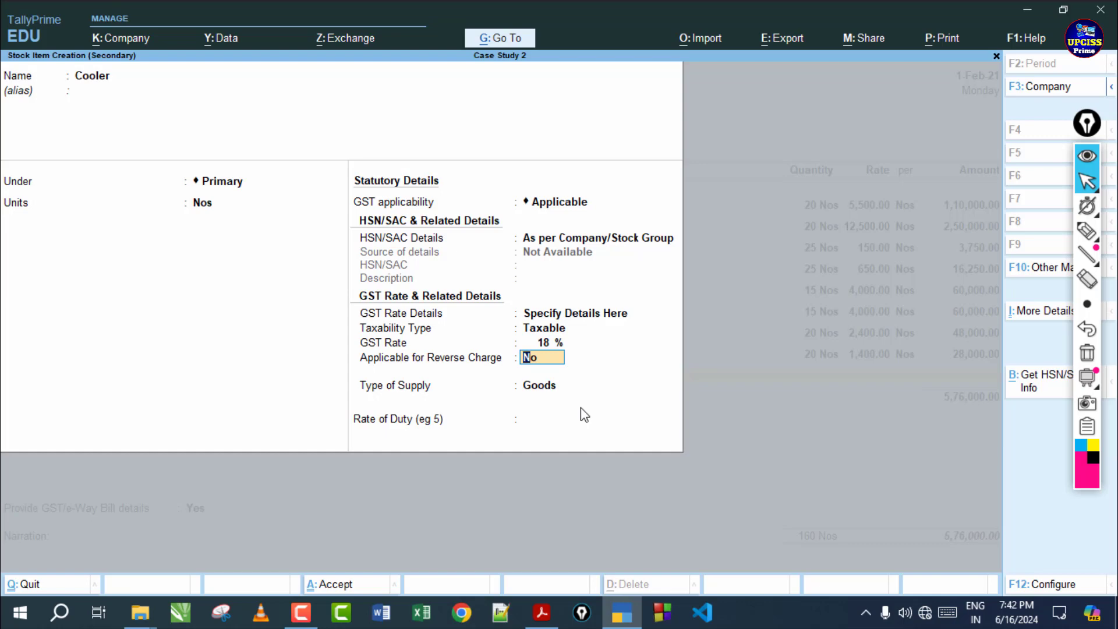
key("Return")
key("Return")
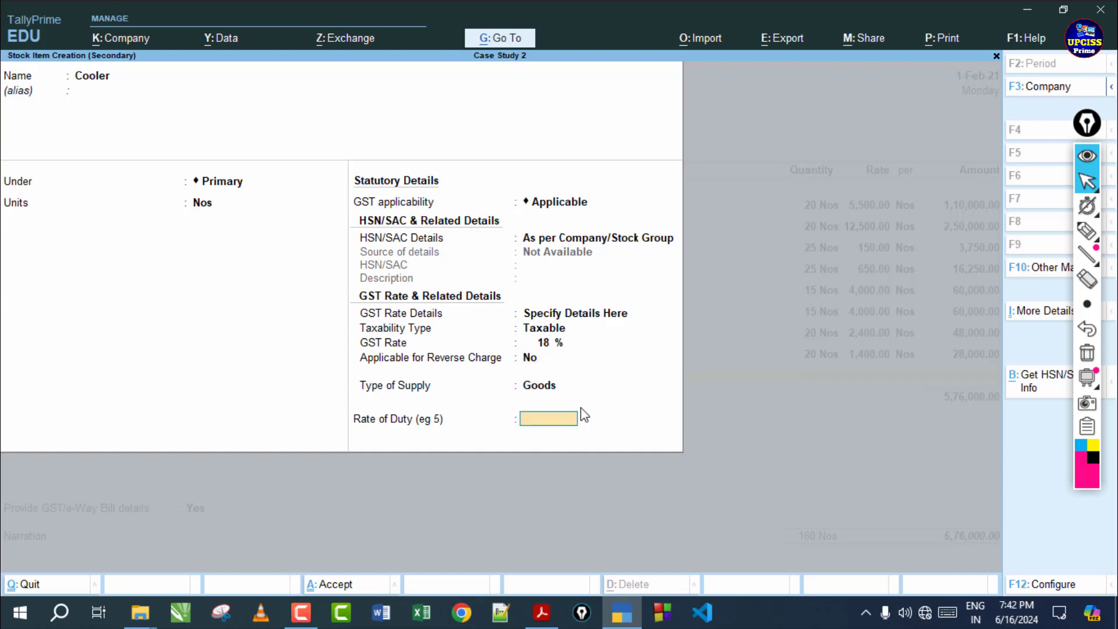
key("ctrl+a")
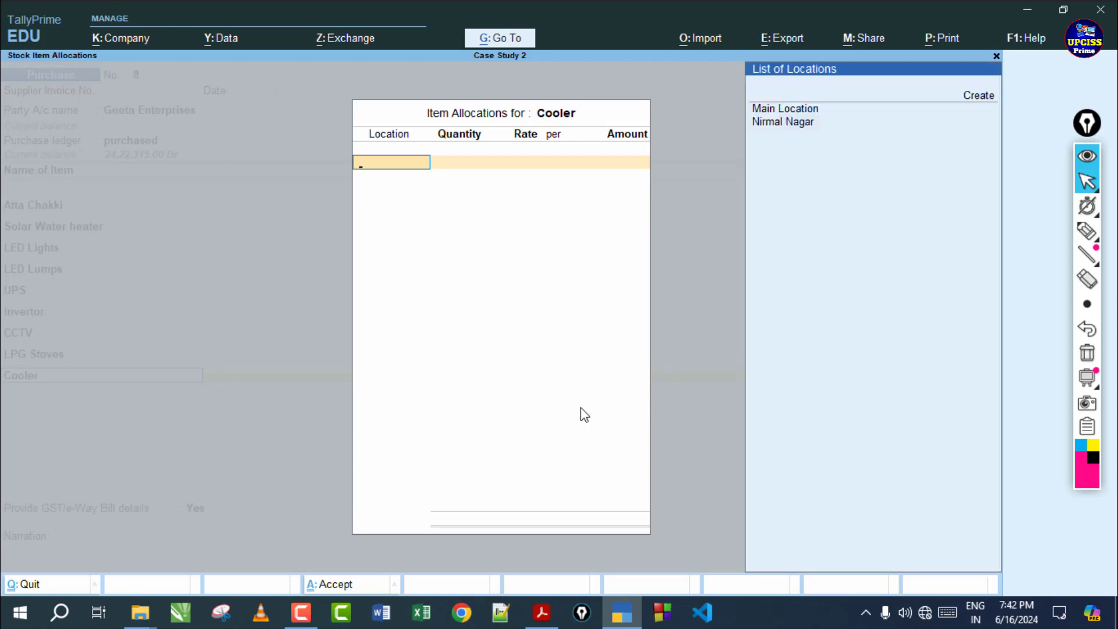
Step: Allocate Cooler to Nirmal Nagar with 15 Nos at a rate of 1,200, looking up the figures in the PDF
key("Down")
key("Down")
key("Down")
key("Return")
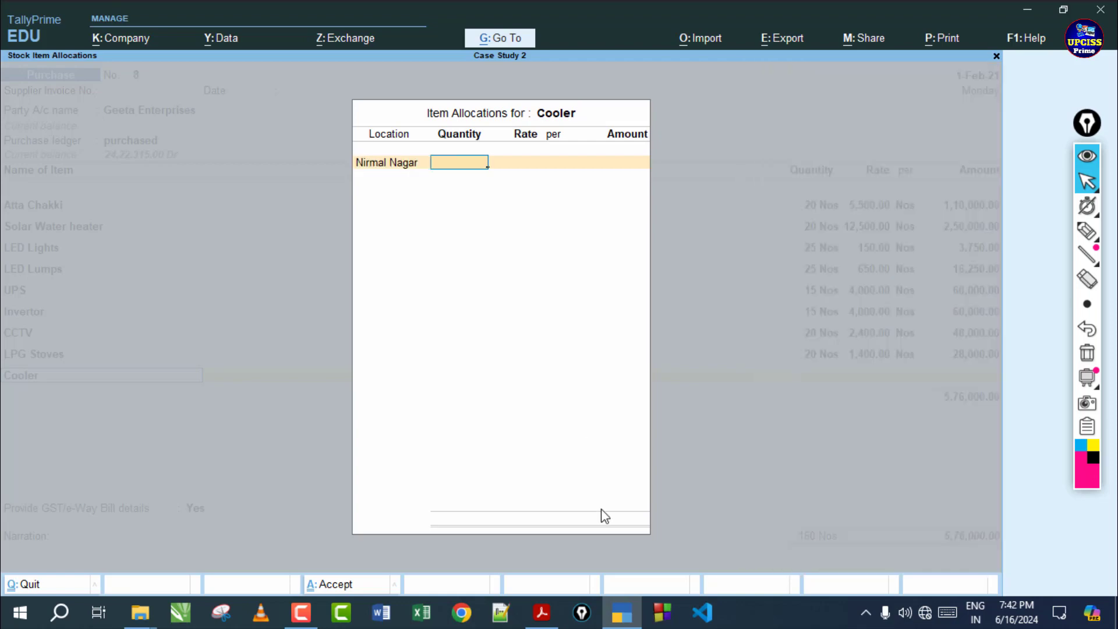
left_click(543, 614)
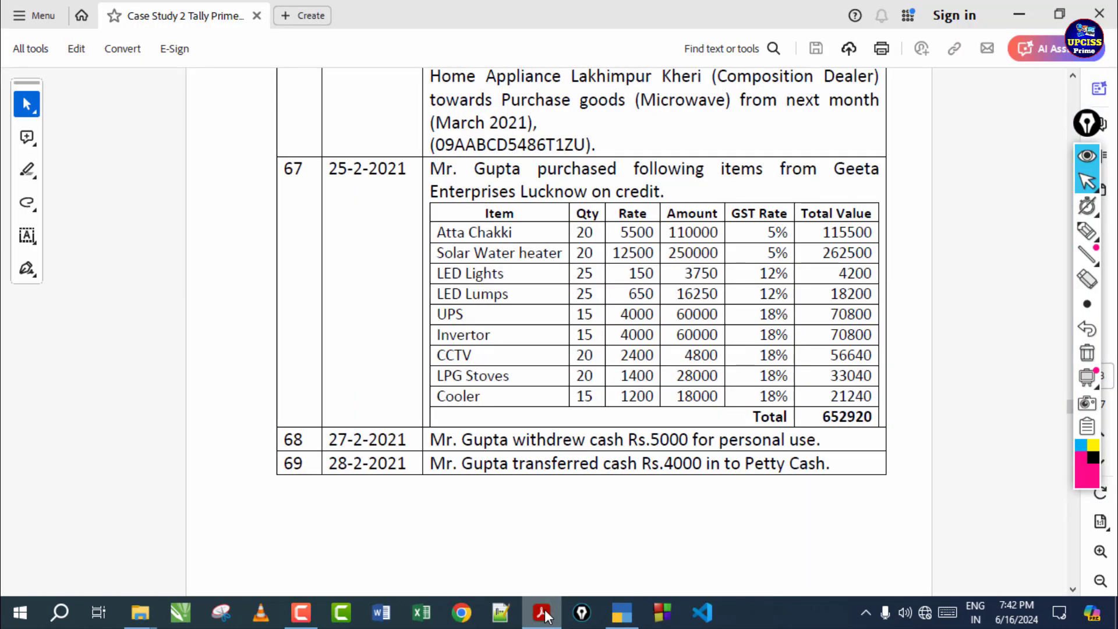
left_click(544, 613)
type("15")
key("Return")
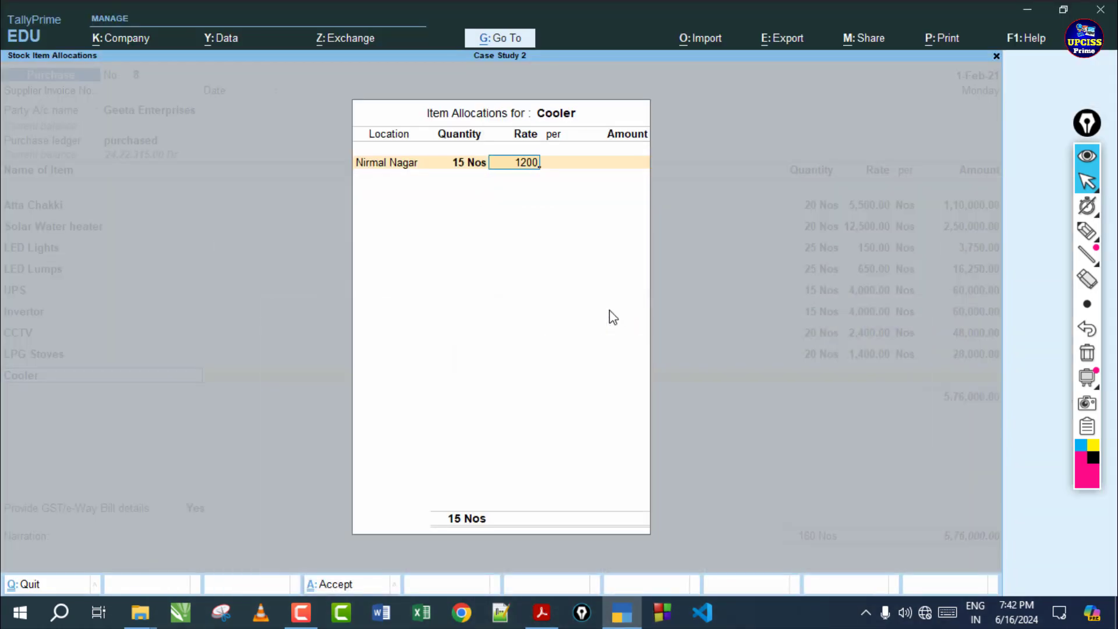
type("1200")
key("Return")
key("Return")
key("Return")
key("Return")
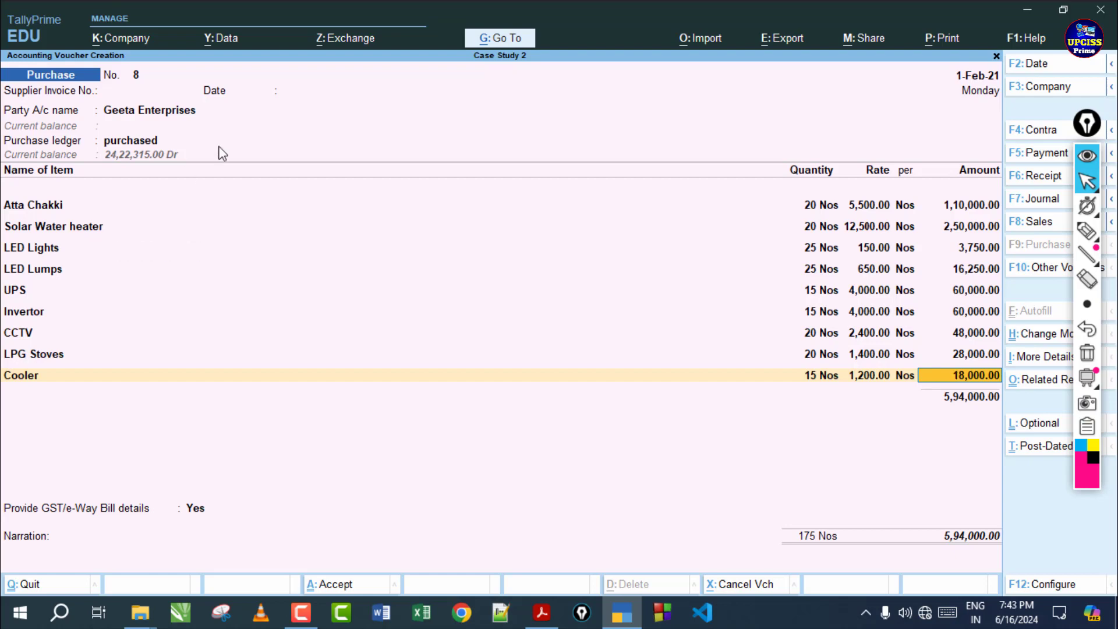
Step: End the item list and add the CGST and SGST ledgers to the Geeta Enterprises purchase voucher
key("Return")
key("Return")
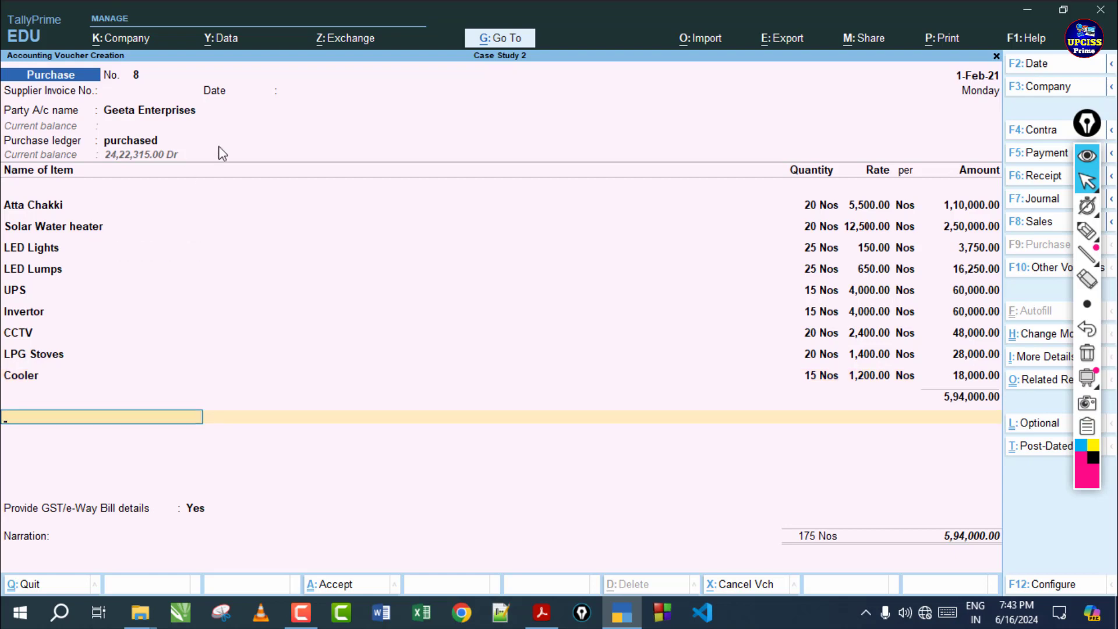
key("Down")
key("Down")
key("Down")
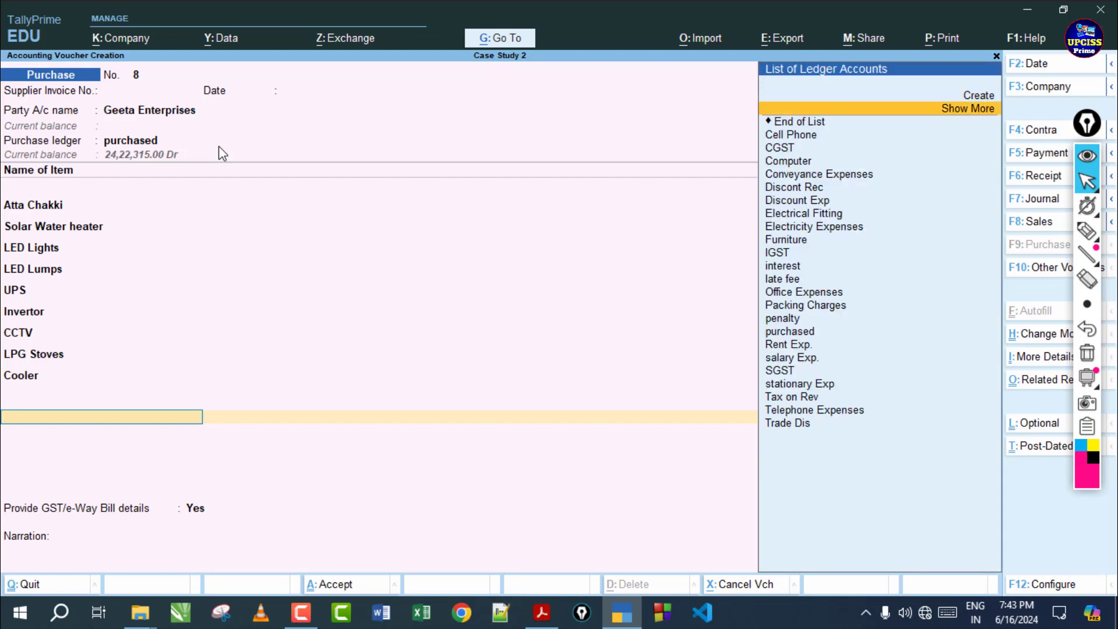
key("Return")
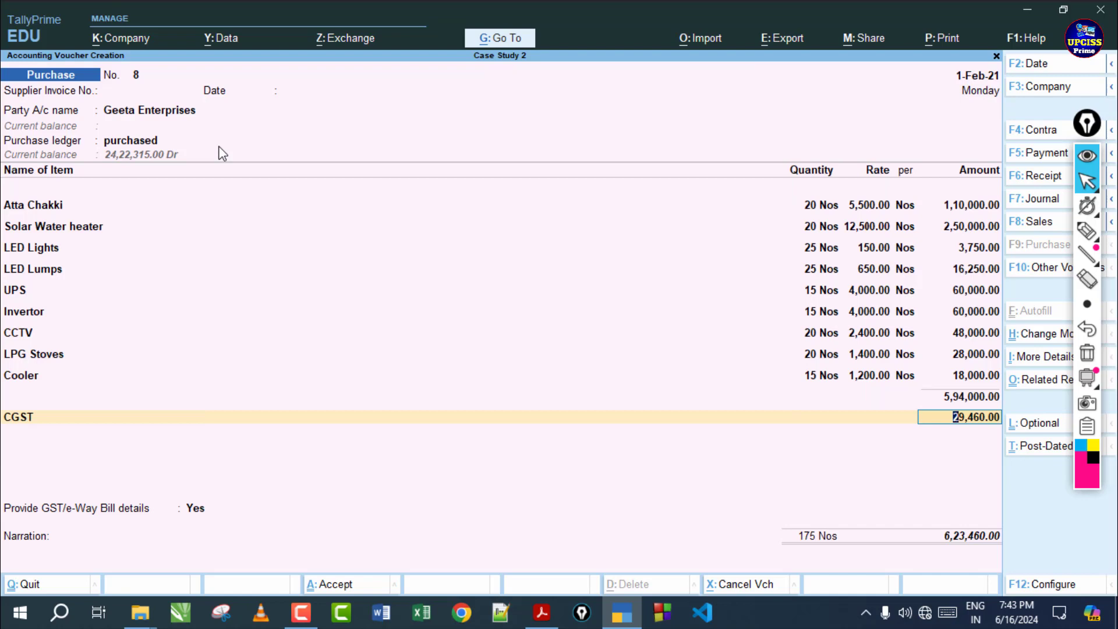
key("Return")
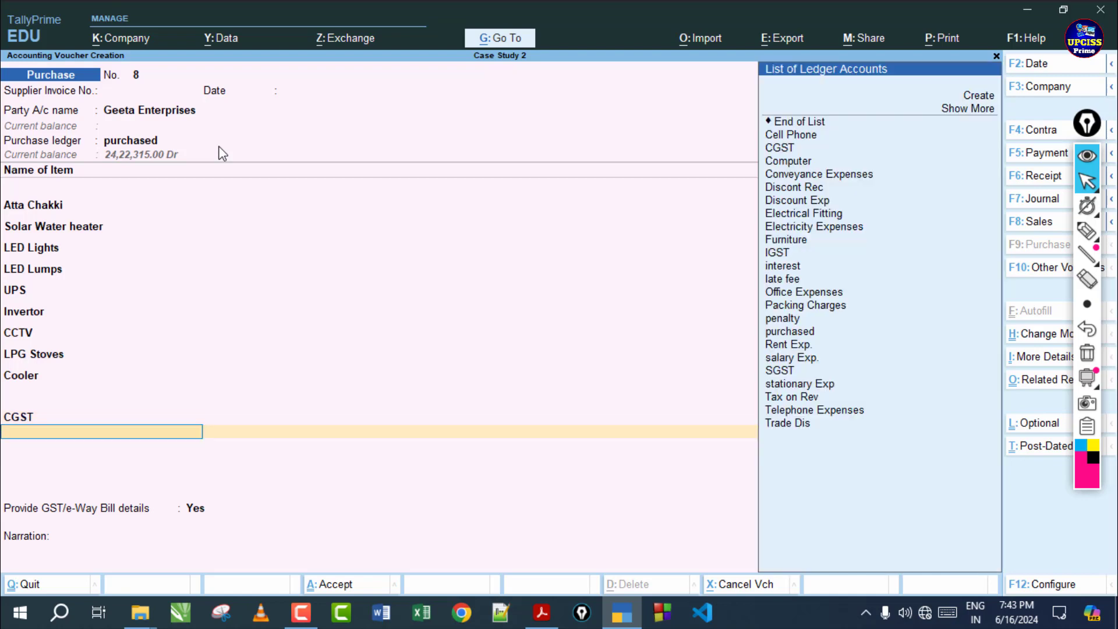
type("Sg")
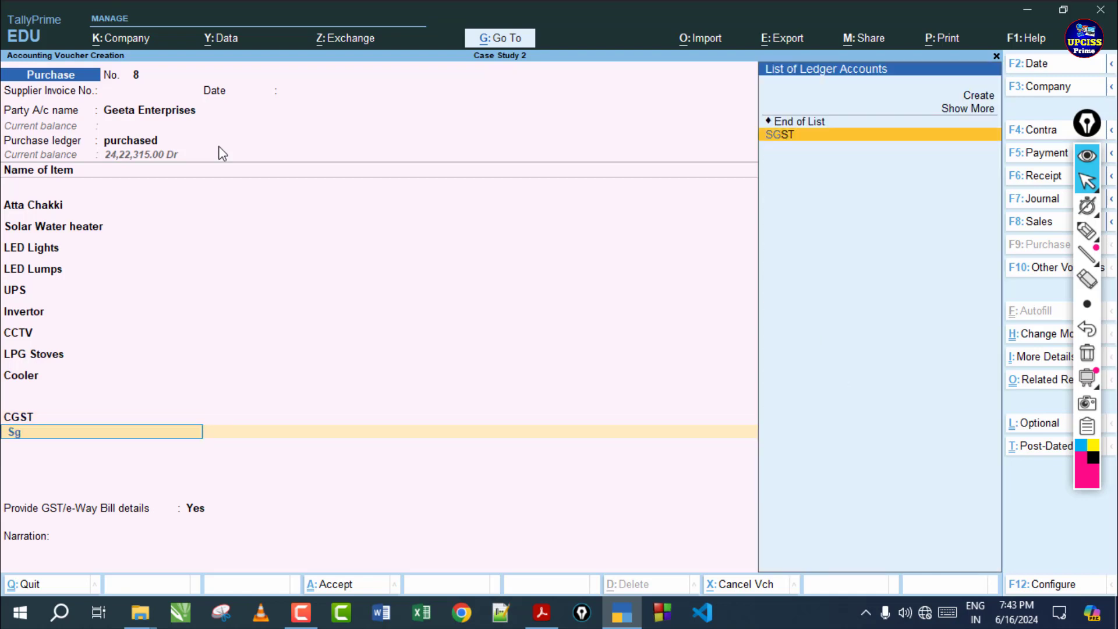
key("Return")
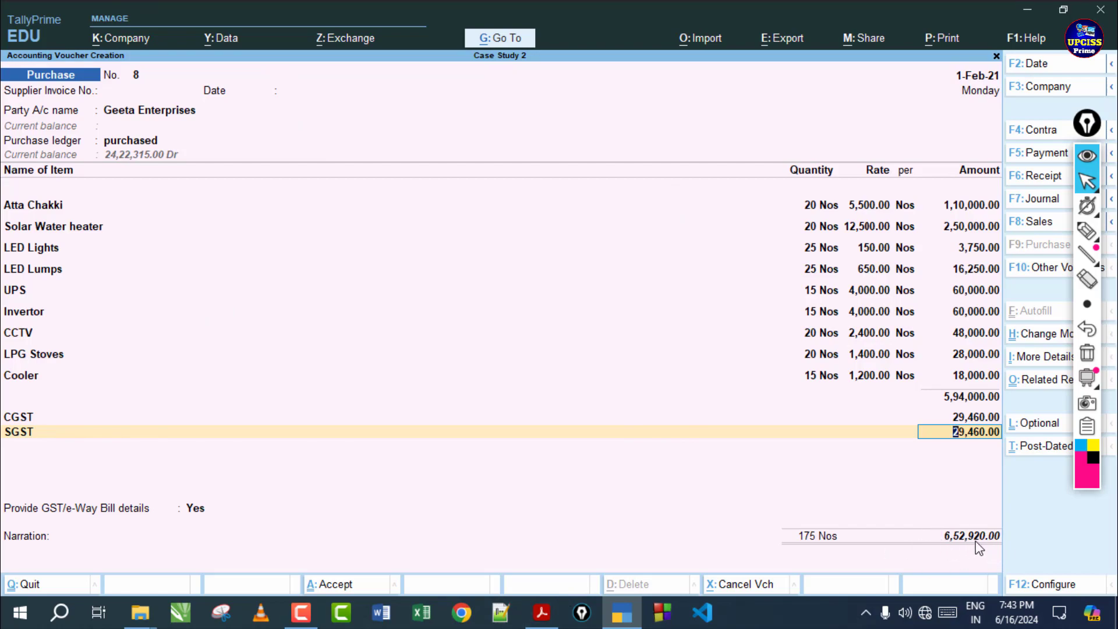
Step: Compare the voucher total with entry 67's total in the PDF, then save the purchase voucher in TallyPrime
left_click(541, 612)
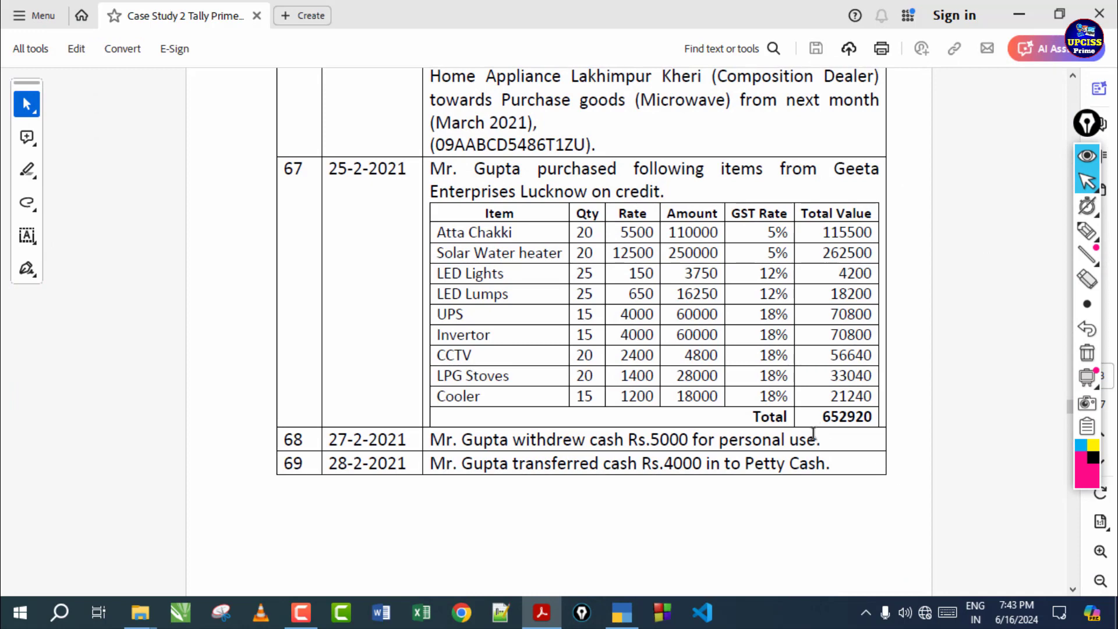
left_click_drag(813, 433, 851, 417)
left_click(849, 418)
left_click(623, 613)
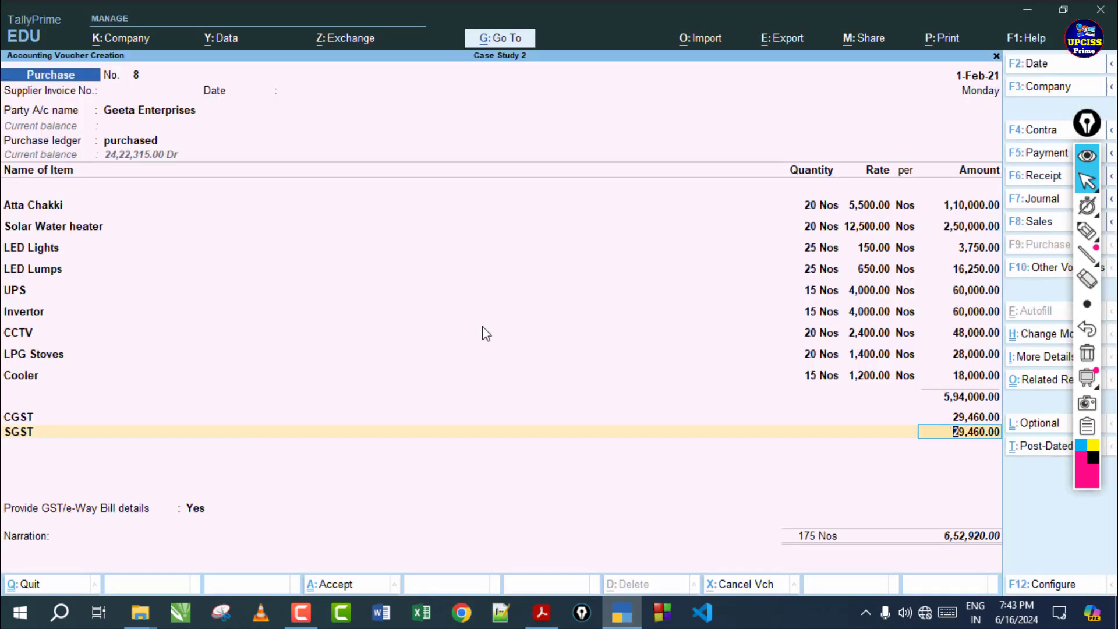
key("ctrl")
key("ctrl+a")
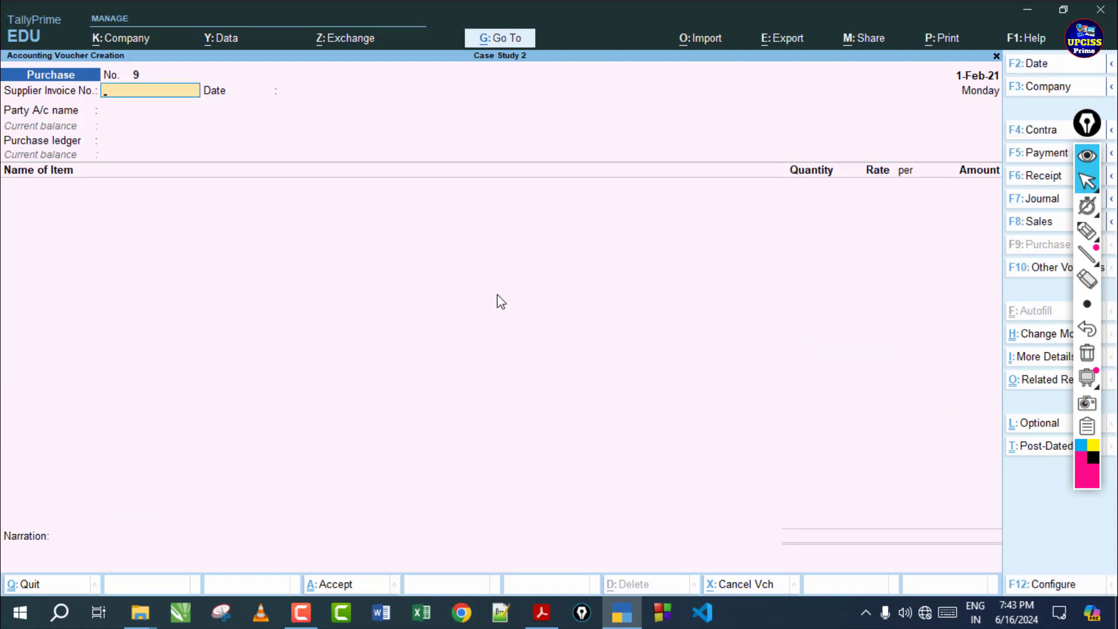
Step: Switch to the case study PDF and review entry 68's cash withdrawal, underlining its key words and clearing the marks
left_click(541, 612)
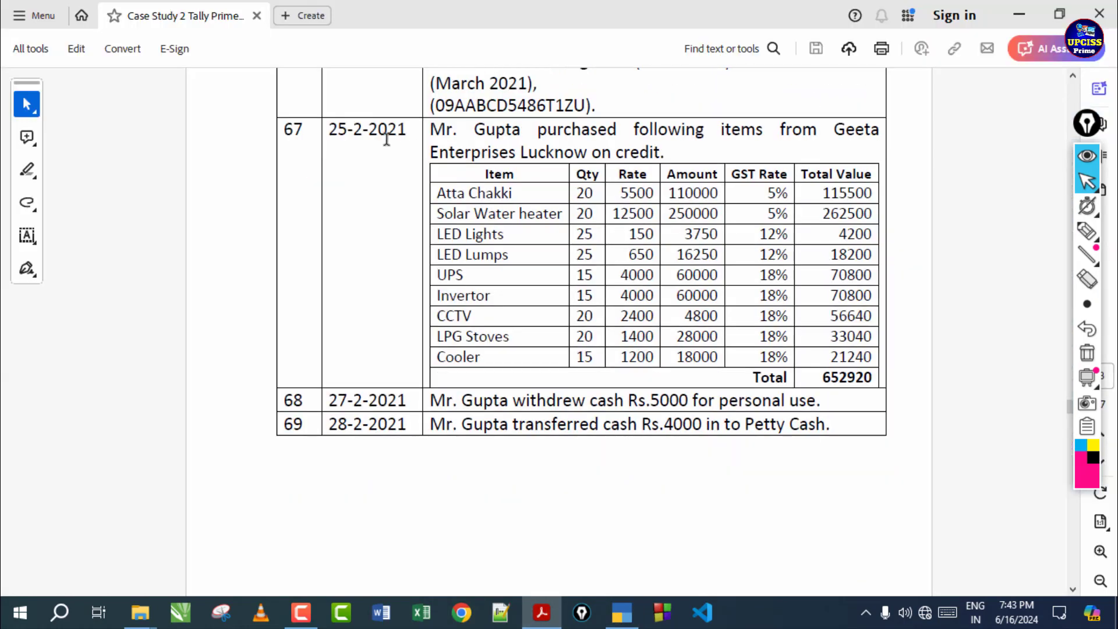
left_click_drag(353, 129, 509, 196)
left_click(856, 234)
left_click(1086, 230)
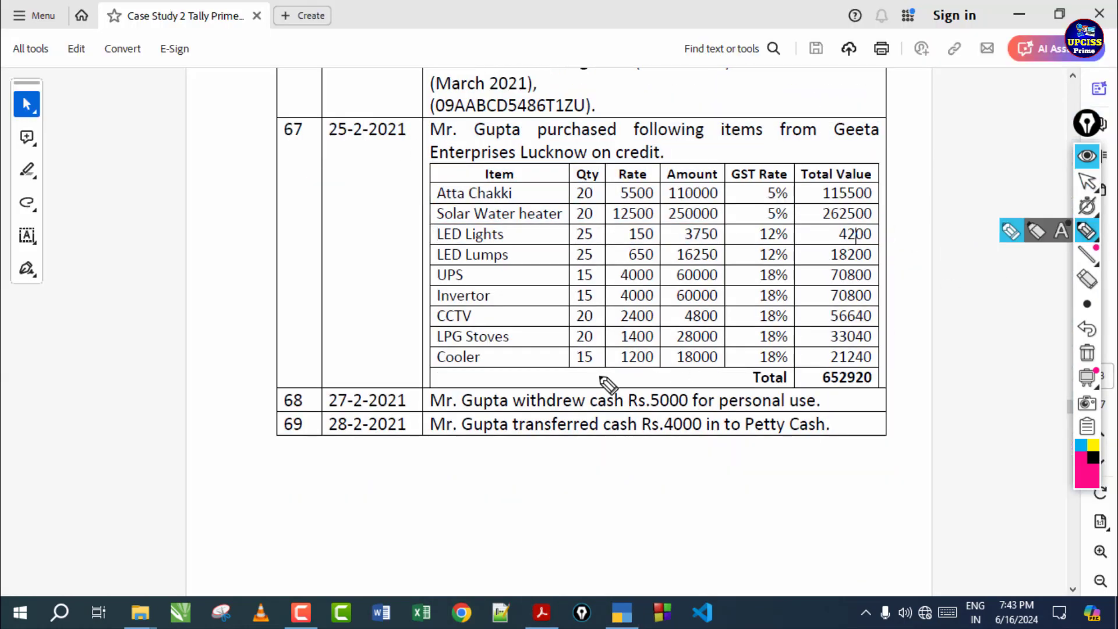
left_click_drag(230, 400, 260, 399)
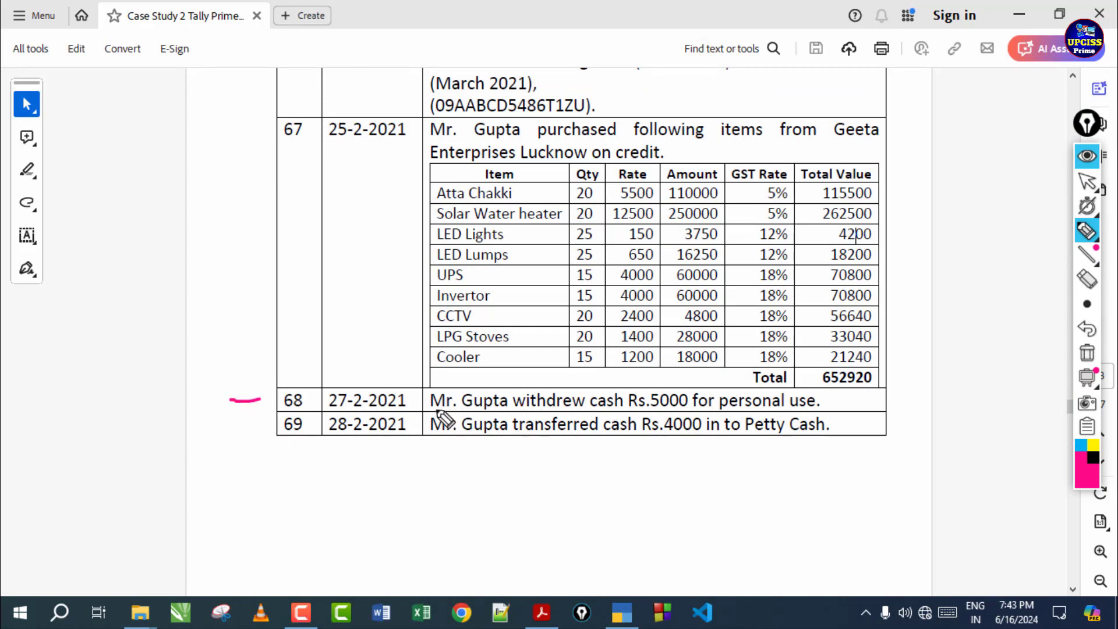
left_click_drag(431, 410, 711, 410)
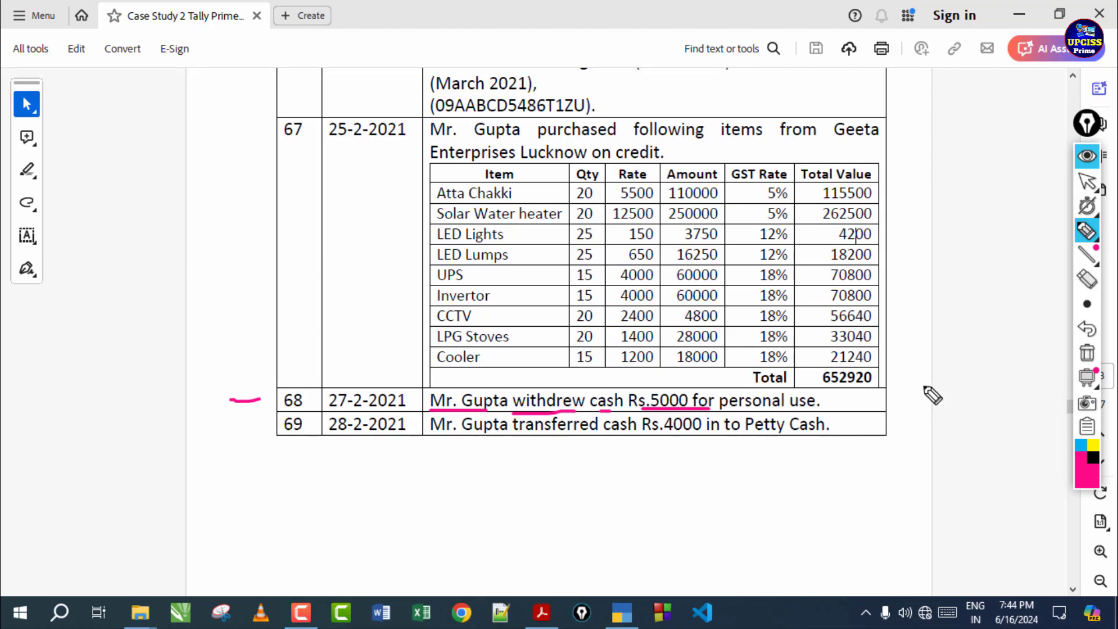
left_click(1086, 354)
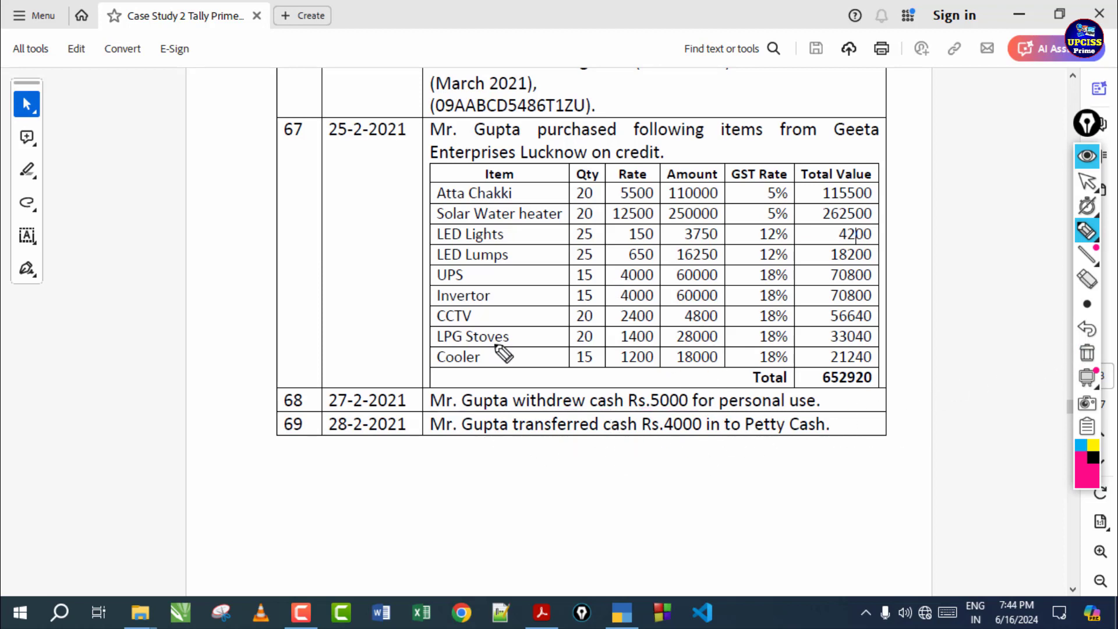
mouse_move(585, 266)
left_mouse_down()
mouse_move(594, 285)
mouse_move(708, 295)
left_mouse_up()
left_click_drag(636, 286, 670, 269)
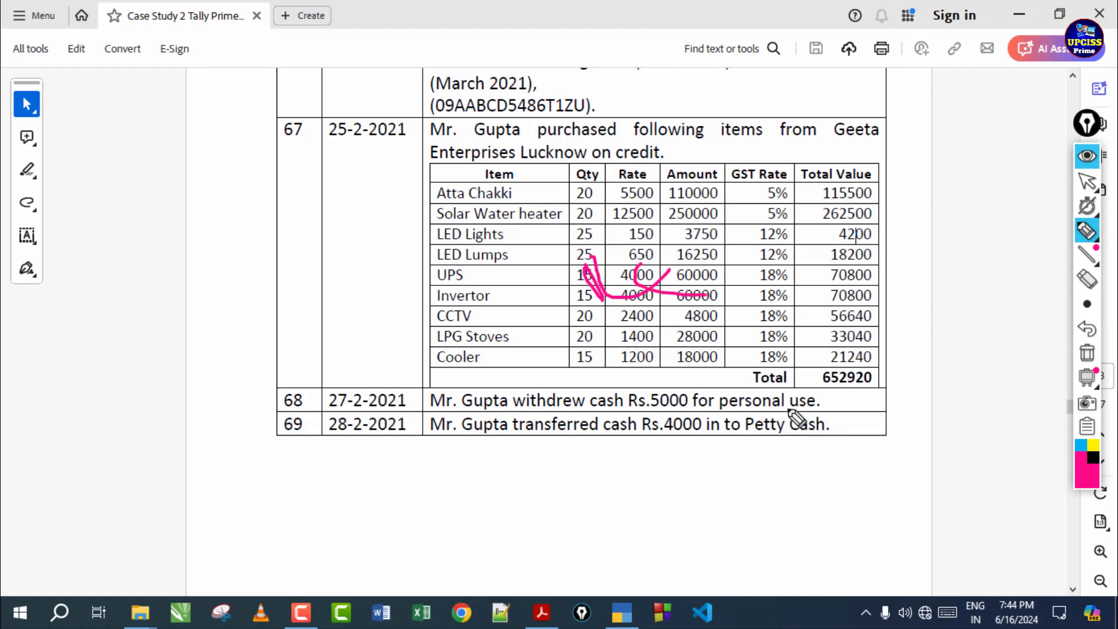
left_click_drag(641, 317, 701, 337)
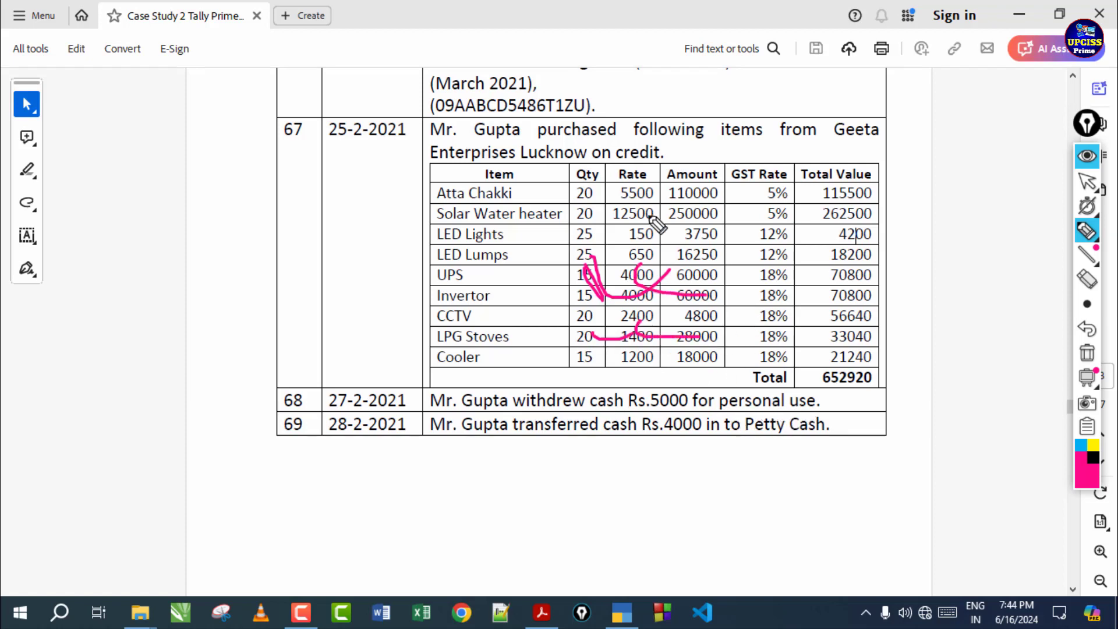
left_click(1086, 354)
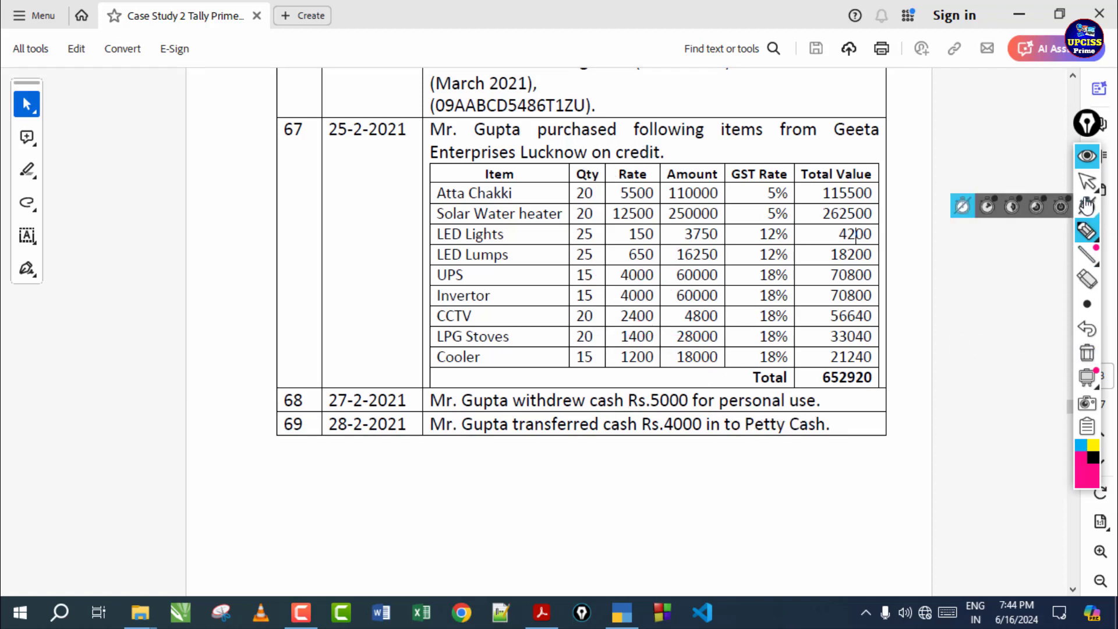
left_click(1087, 181)
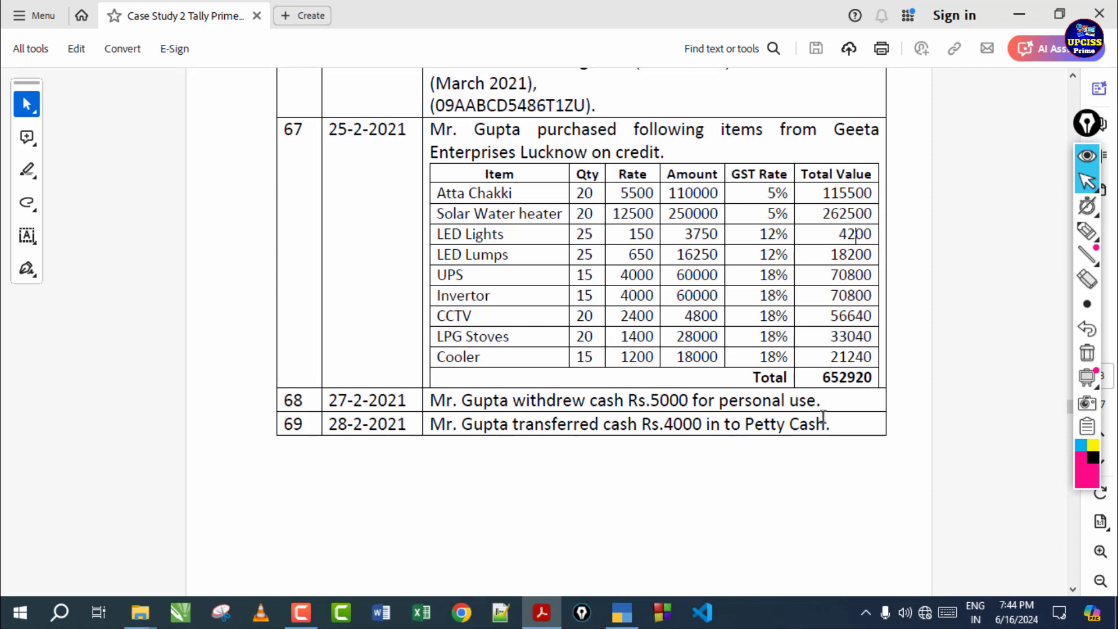
Step: Record entry 68 in TallyPrime as a payment voucher debiting withdrew 5,000 and crediting Cash, and save it
left_click(621, 609)
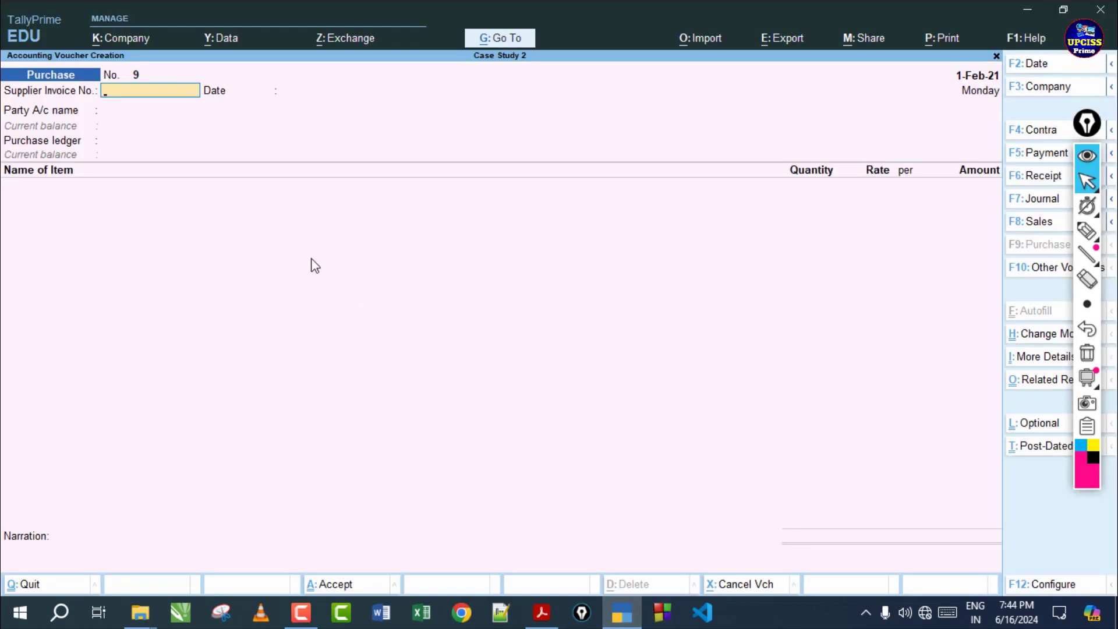
key("F5")
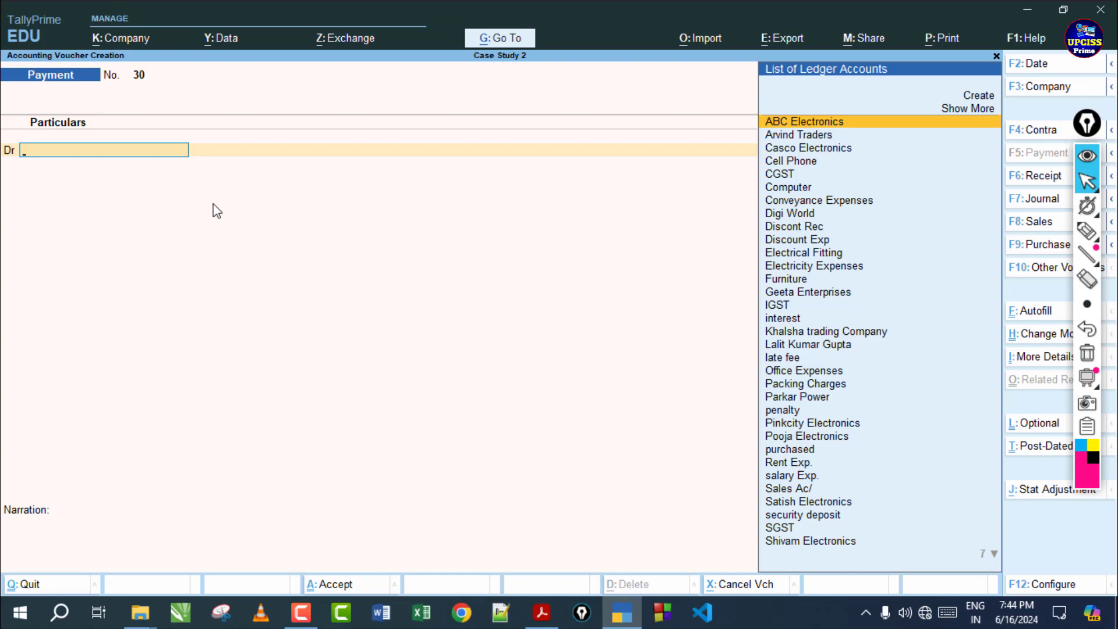
type("W")
key("Return")
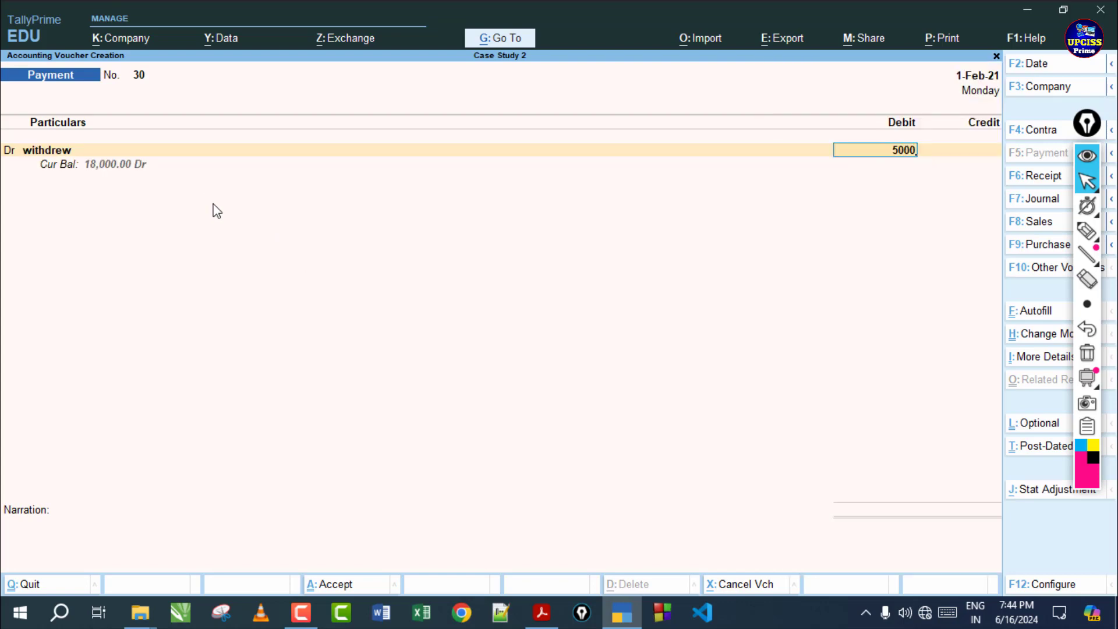
key("Return")
key("Return")
key("Return")
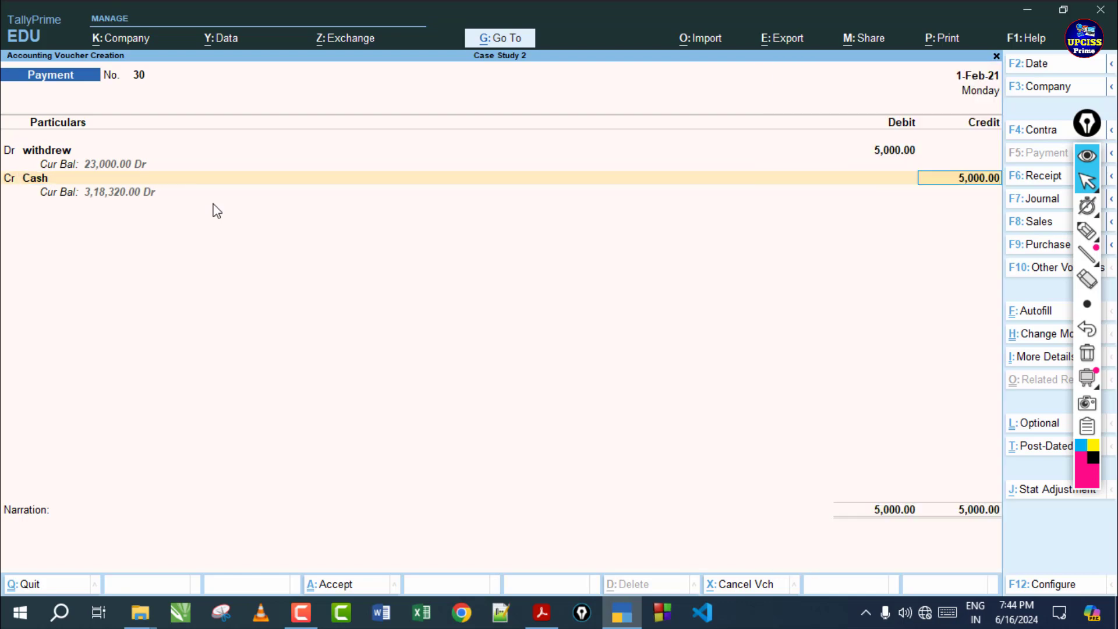
key("ctrl+a")
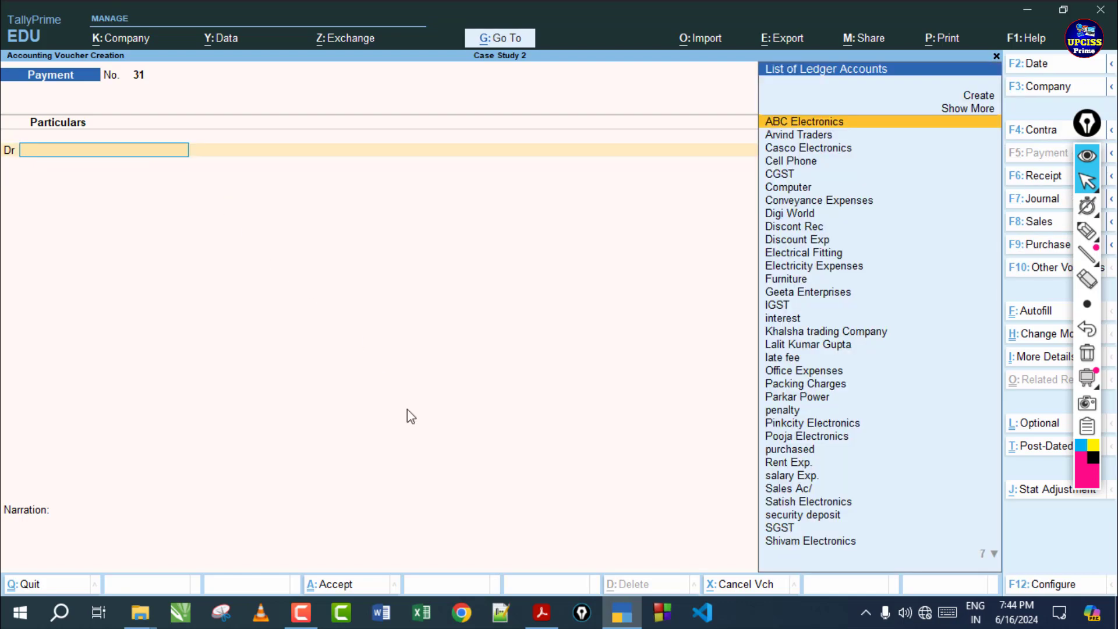
Step: Switch to the case study PDF and read entry 69's cash transfer, noting its amount and destination account
left_click(541, 613)
scroll(599, 213, "down", 3)
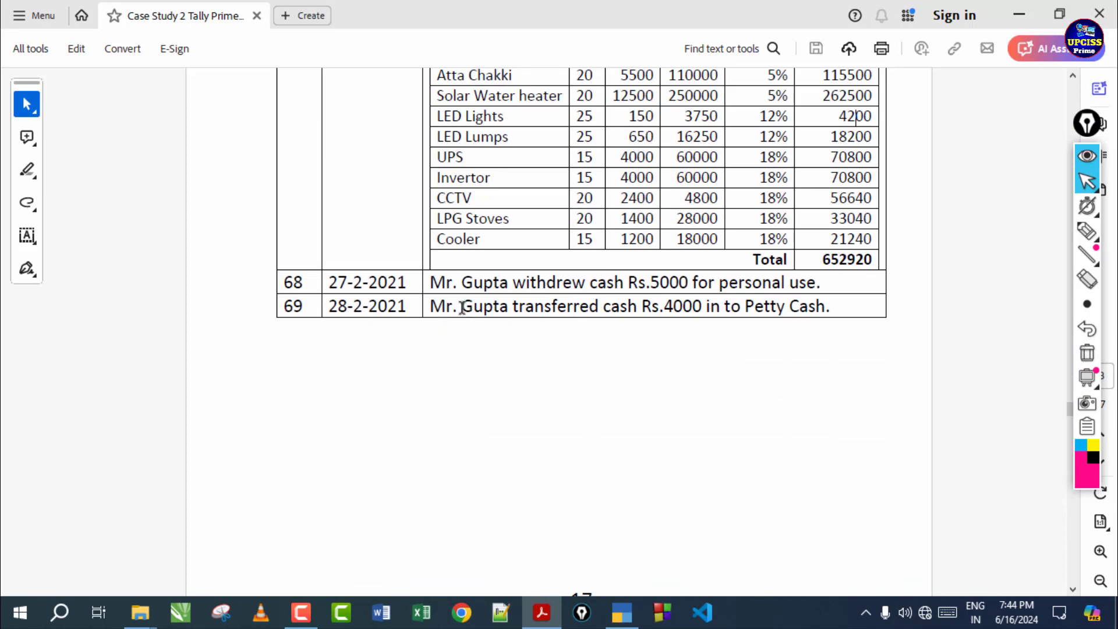
left_click_drag(431, 306, 599, 305)
left_click(624, 305)
left_click_drag(744, 306, 827, 306)
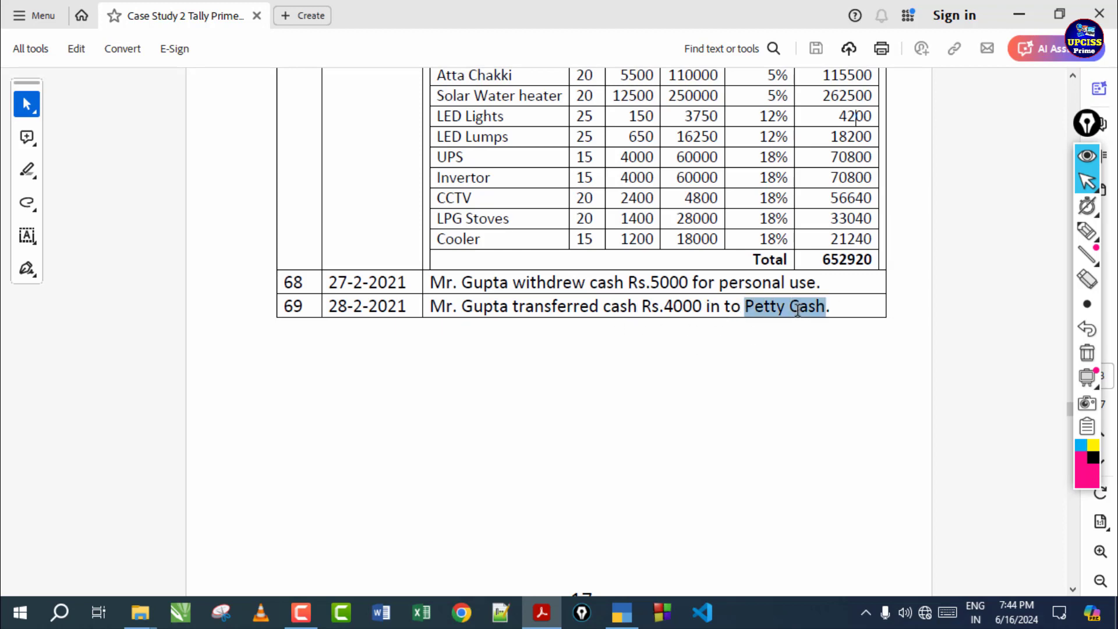
left_click(745, 306)
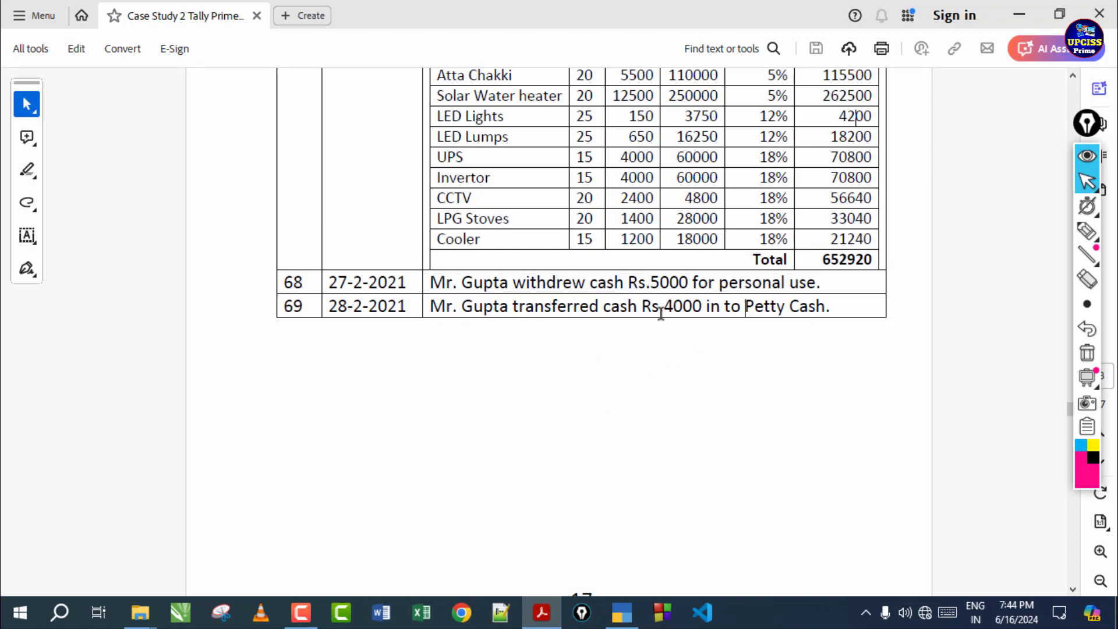
Step: Record entry 69 in TallyPrime as a contra voucher crediting Cash and debiting Petty Cash with 4,000, and save it
left_click(622, 612)
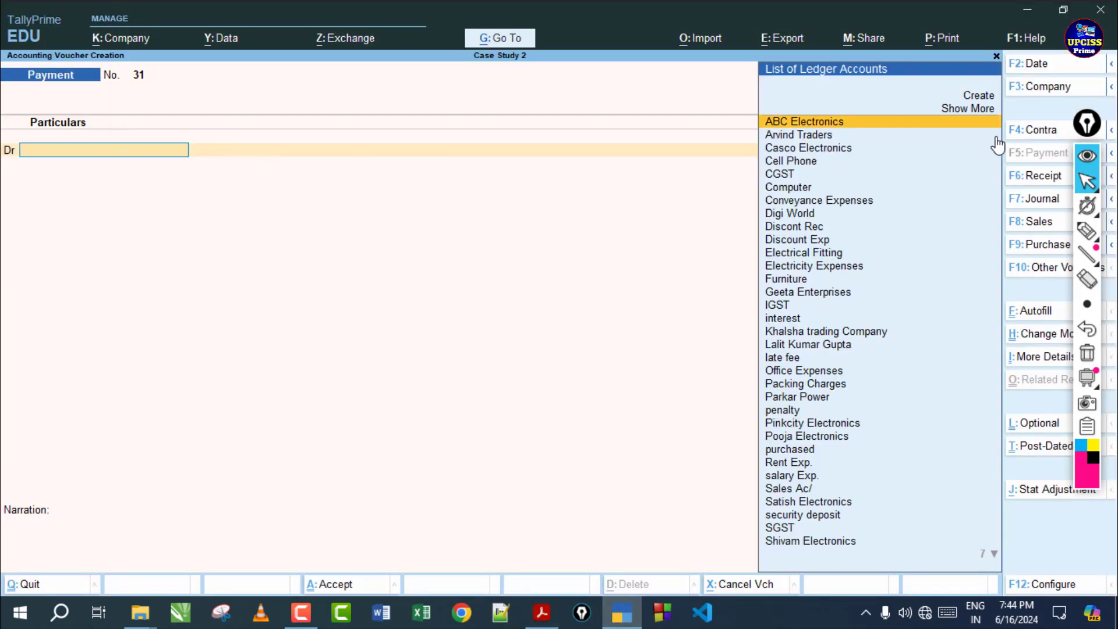
left_click(1028, 129)
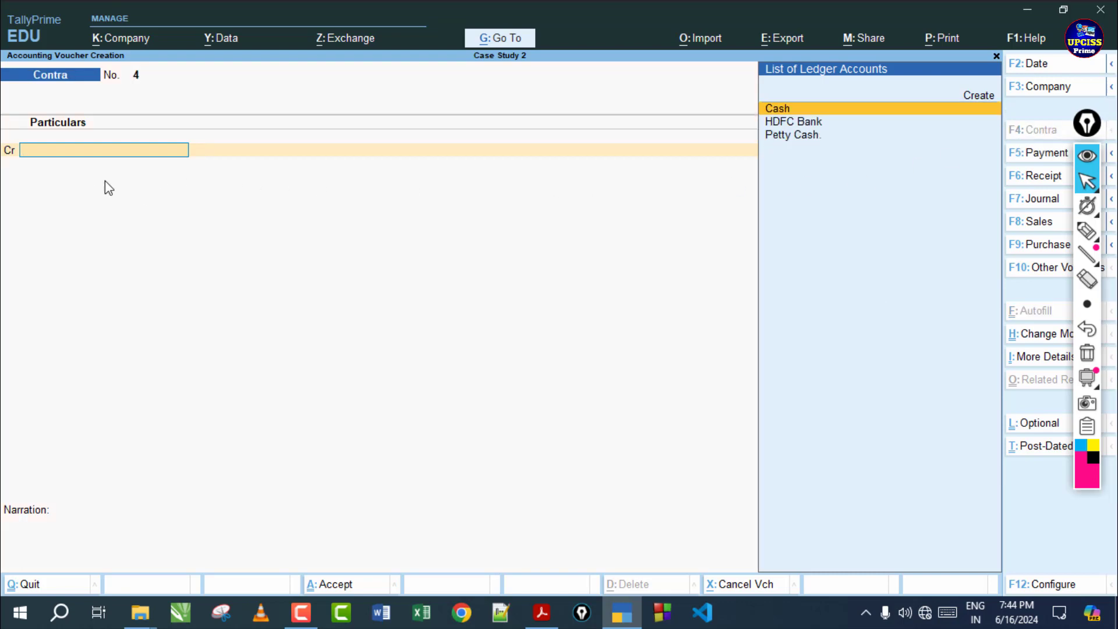
key("Return")
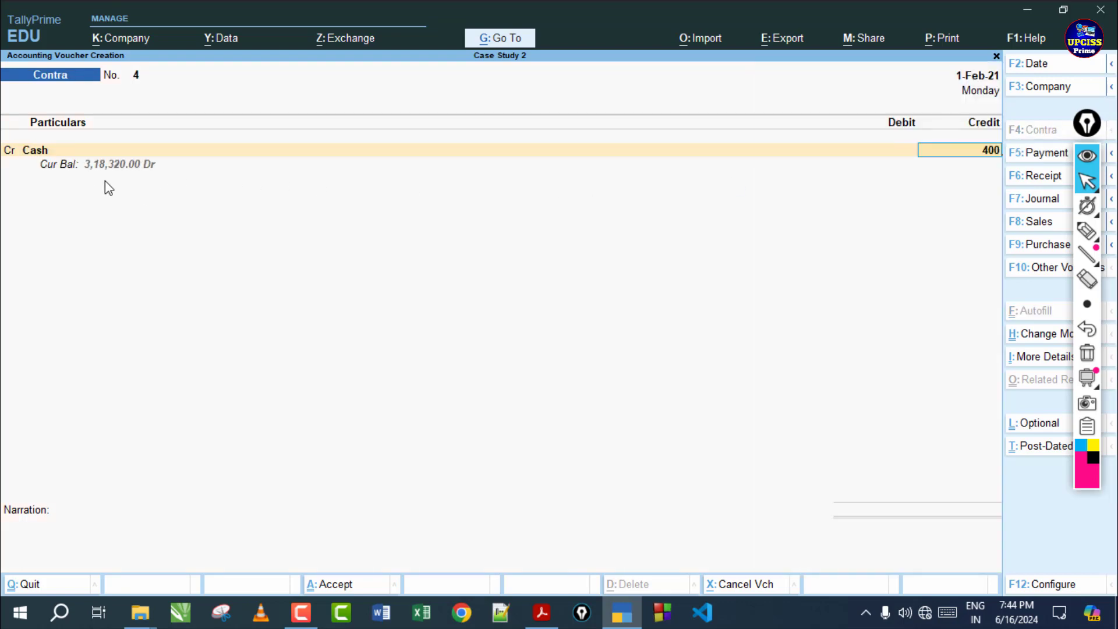
key("Return")
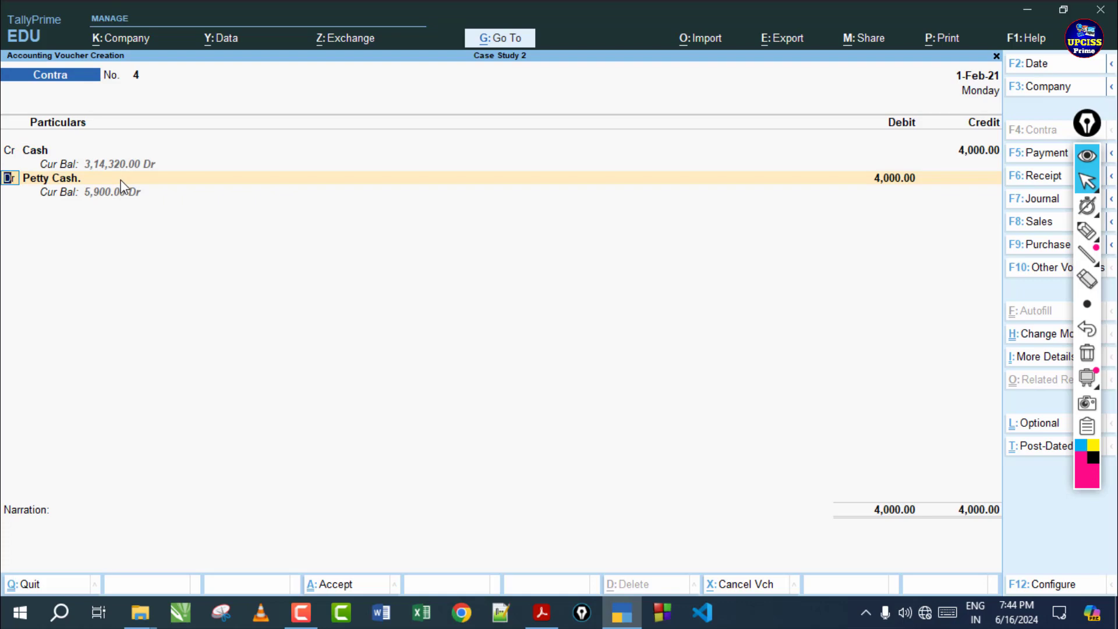
key("Return")
key("Return")
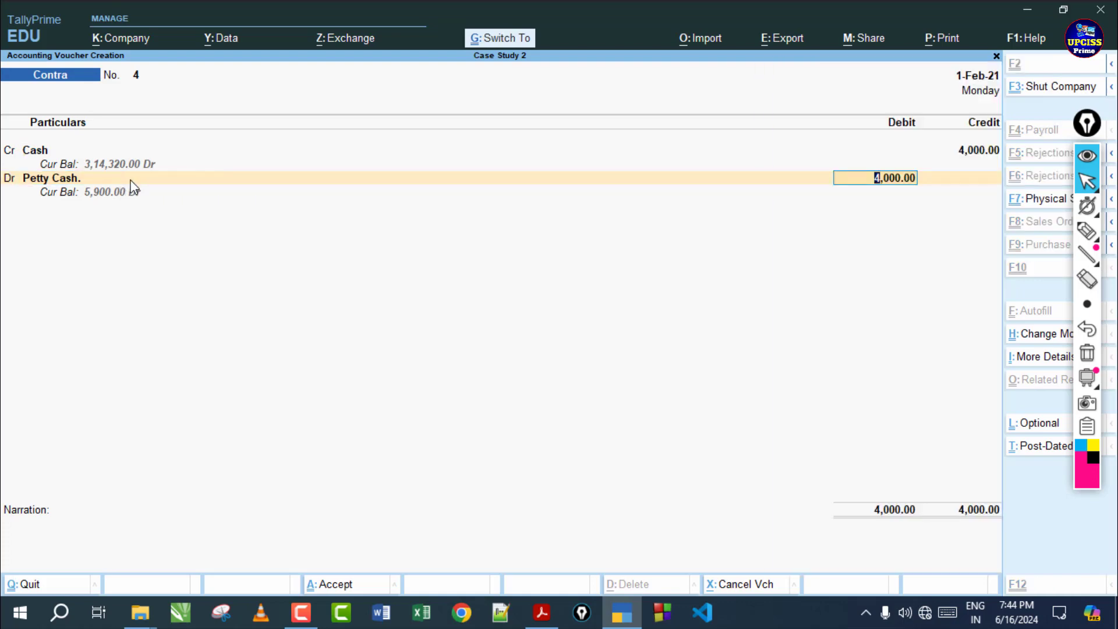
key("ctrl+a")
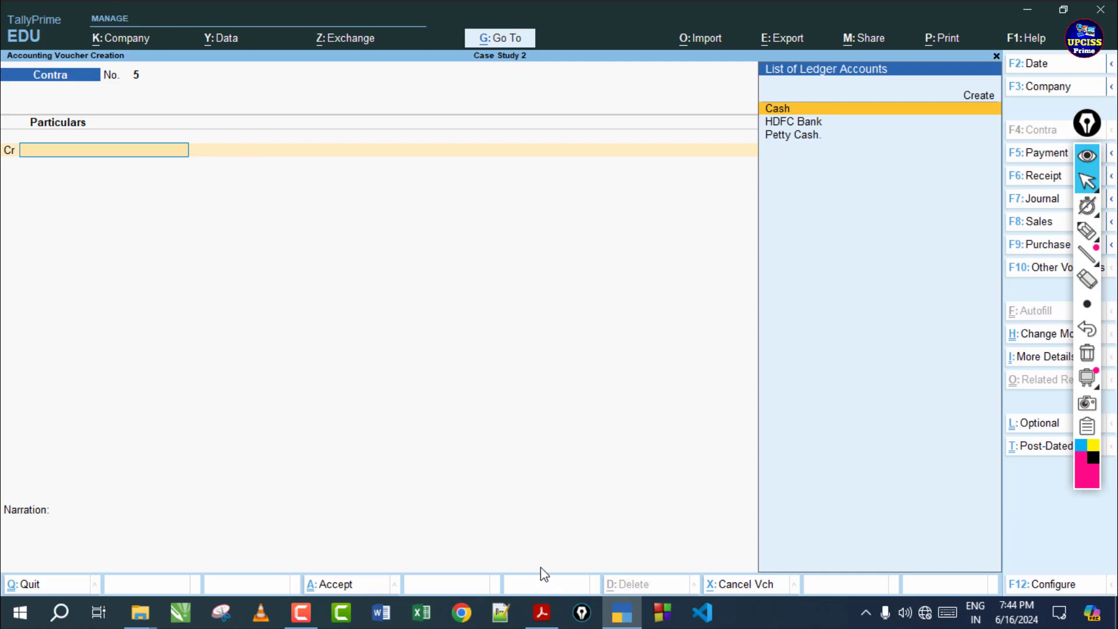
Step: Review entries 68 and 69 in the PDF, the February voucher listing, Stock Summary and Trial Balance, and the opening March 2021 entries
left_click(542, 612)
left_click_drag(284, 204, 830, 228)
left_click(683, 227)
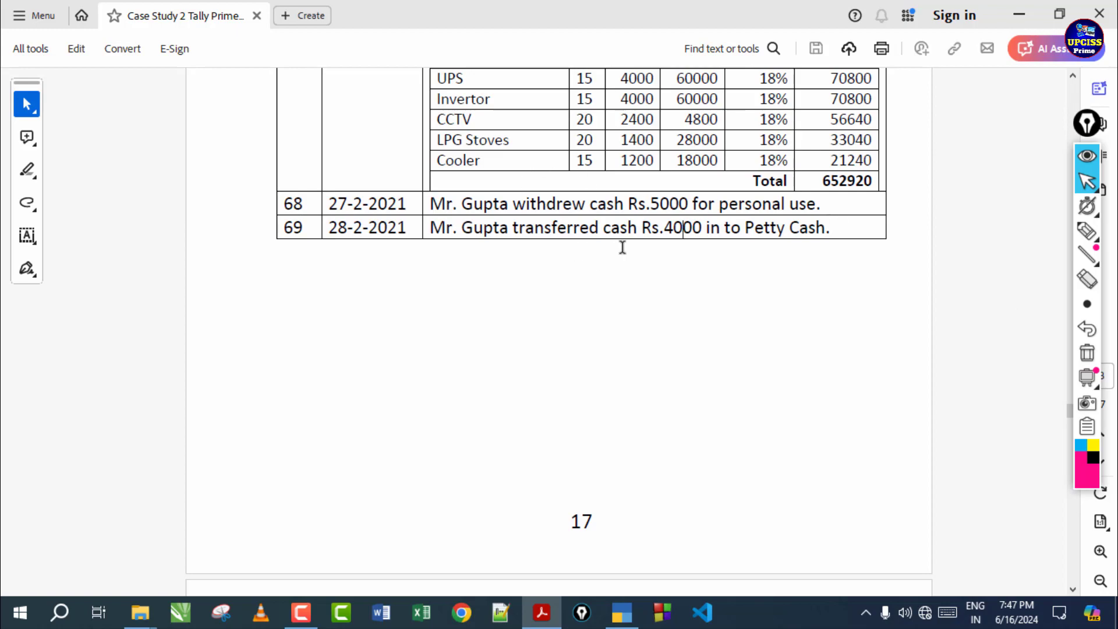
scroll(621, 262, "down", 12)
scroll(609, 361, "down", 12)
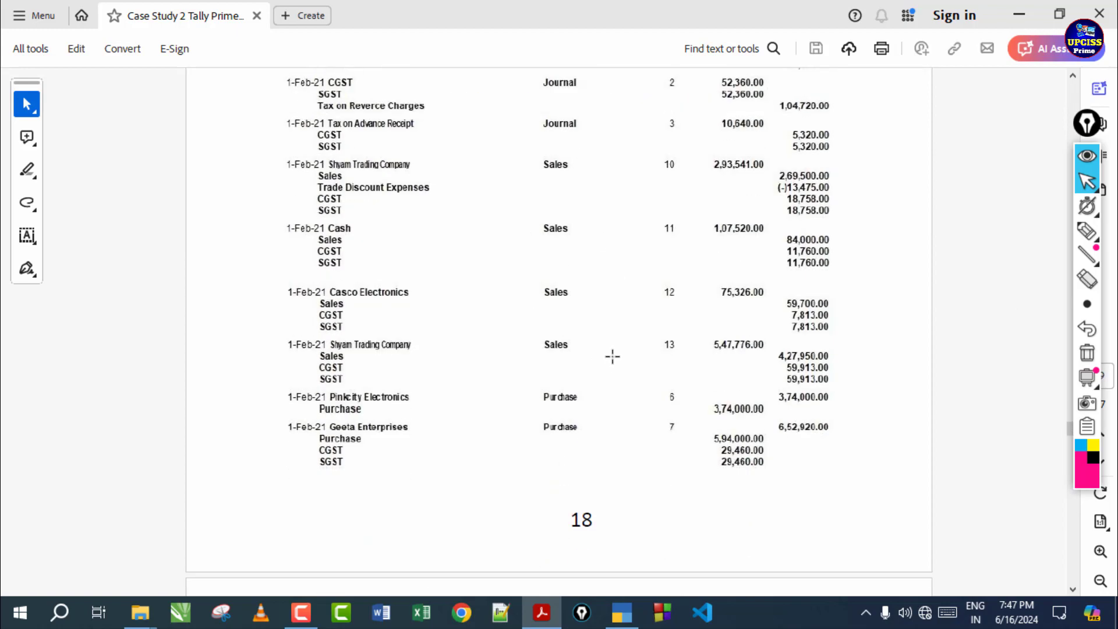
scroll(613, 356, "down", 10)
scroll(582, 361, "down", 6)
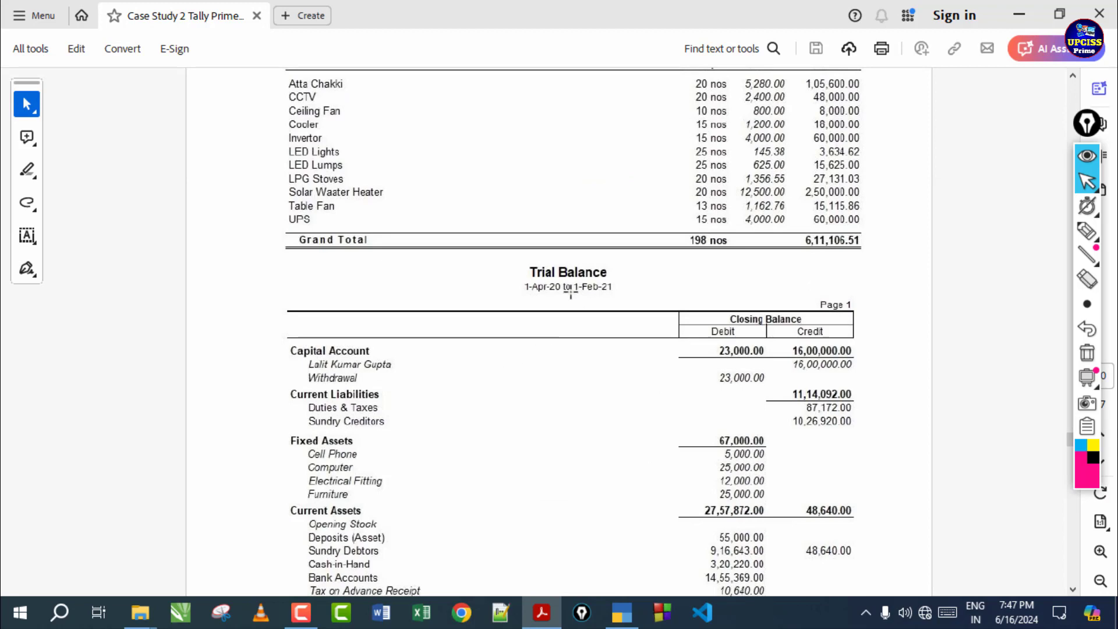
scroll(584, 344, "up", 3)
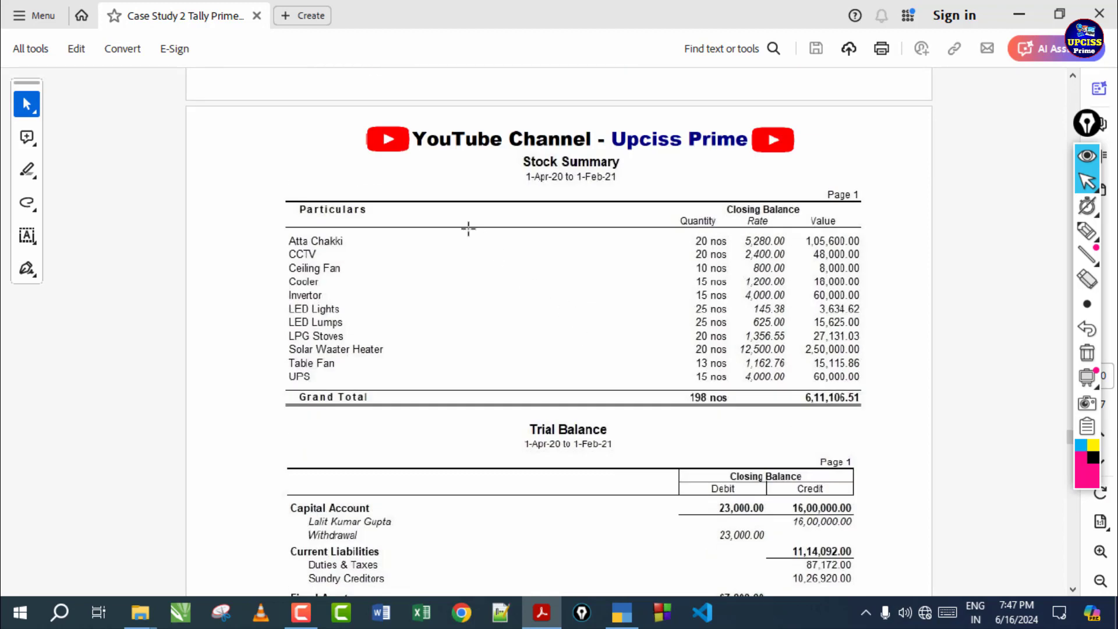
scroll(669, 446, "down", 3)
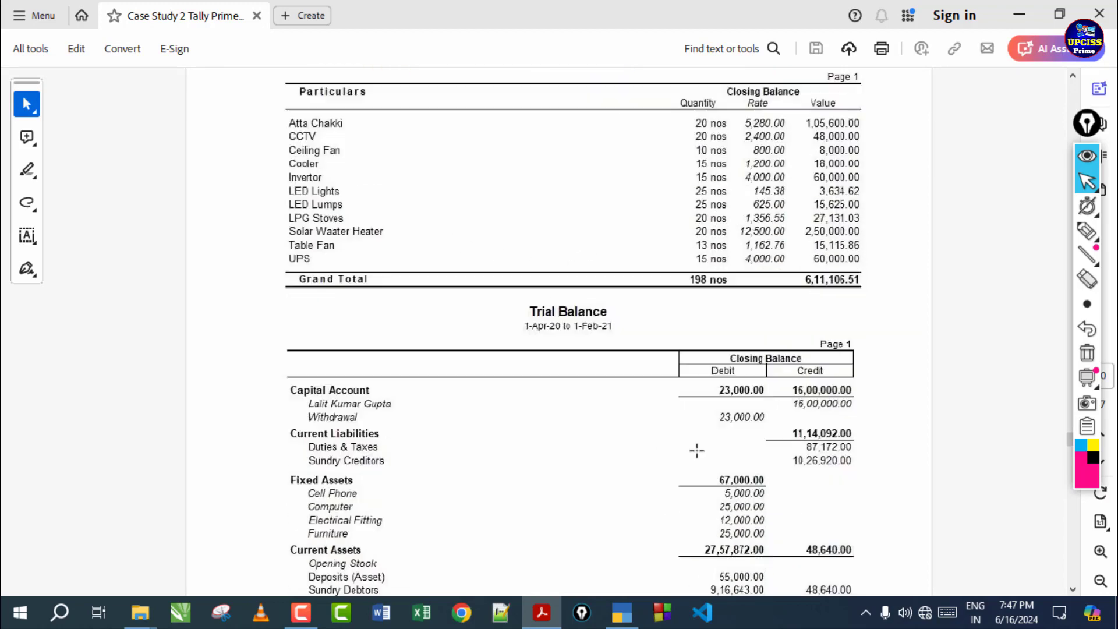
scroll(576, 338, "up", 4)
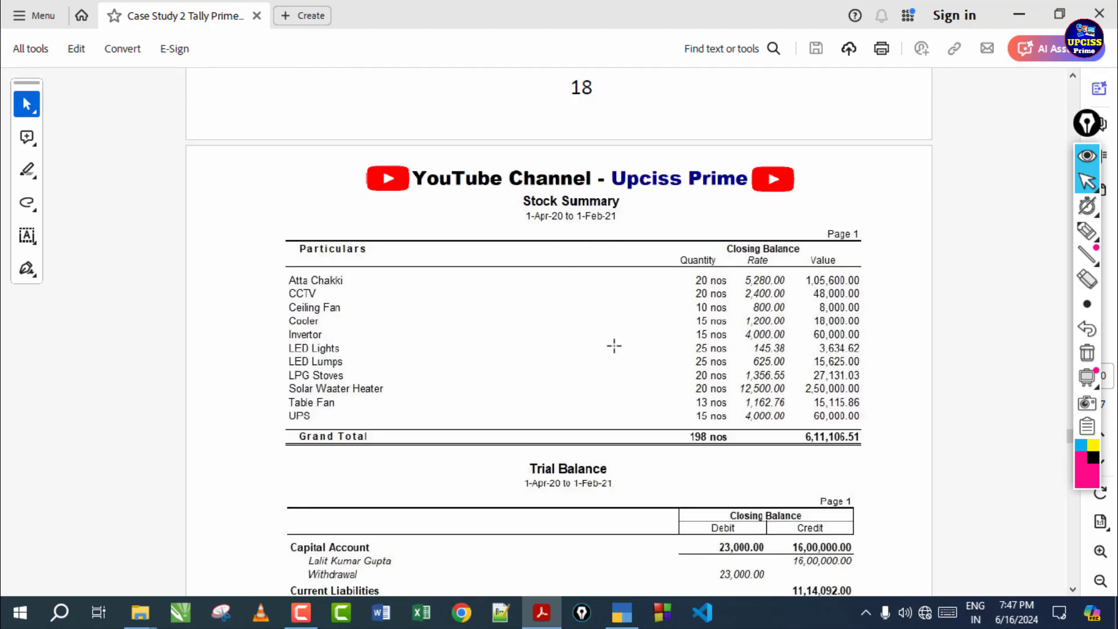
scroll(621, 354, "down", 15)
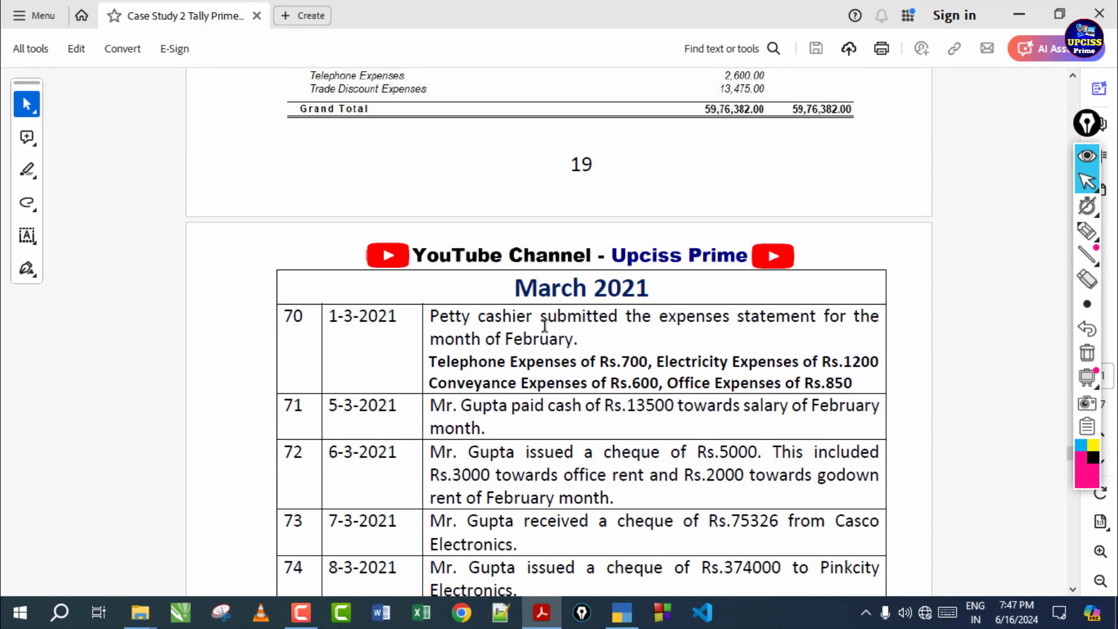
scroll(498, 174, "down", 2)
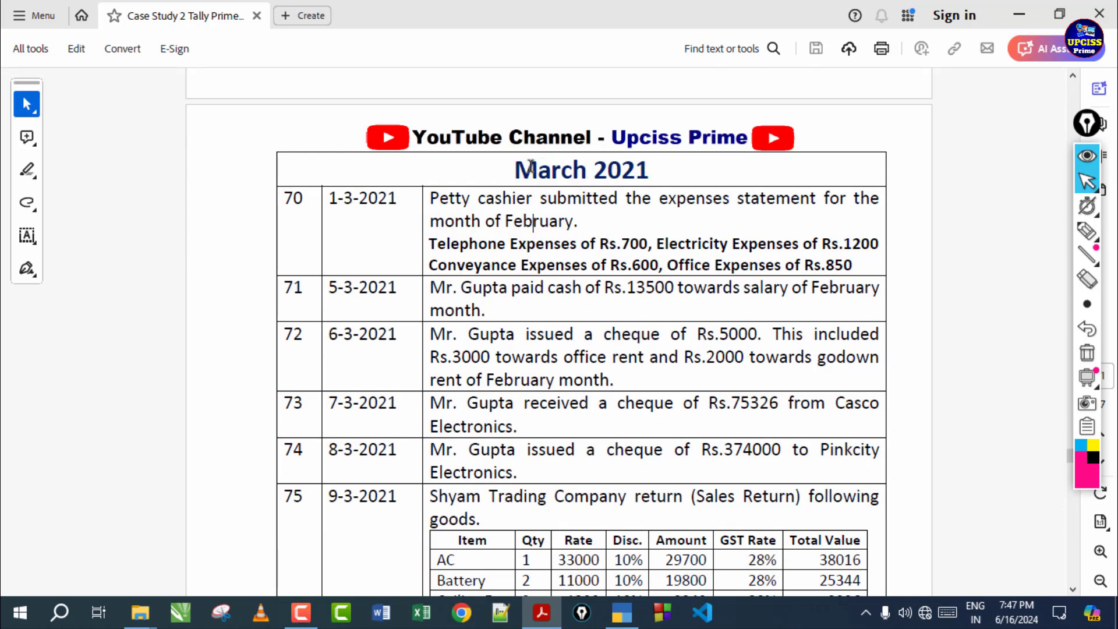